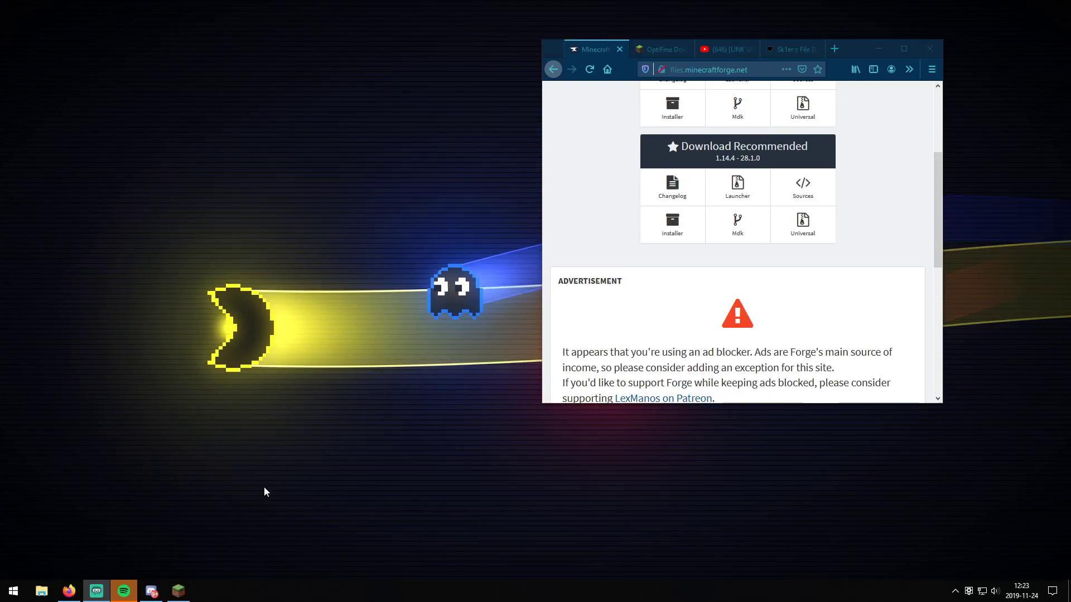
- Move the Firefox window to the top right and maximize it on the Forge 1.14.4 downloads page
scroll(880, 219, "up", 3)
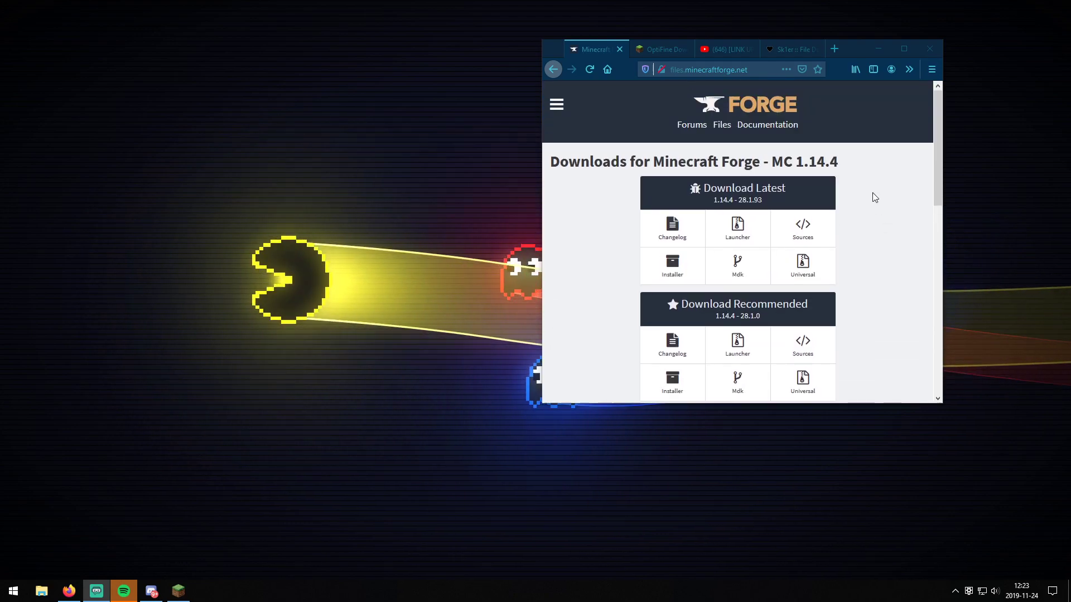
left_click_drag(856, 53, 954, 33)
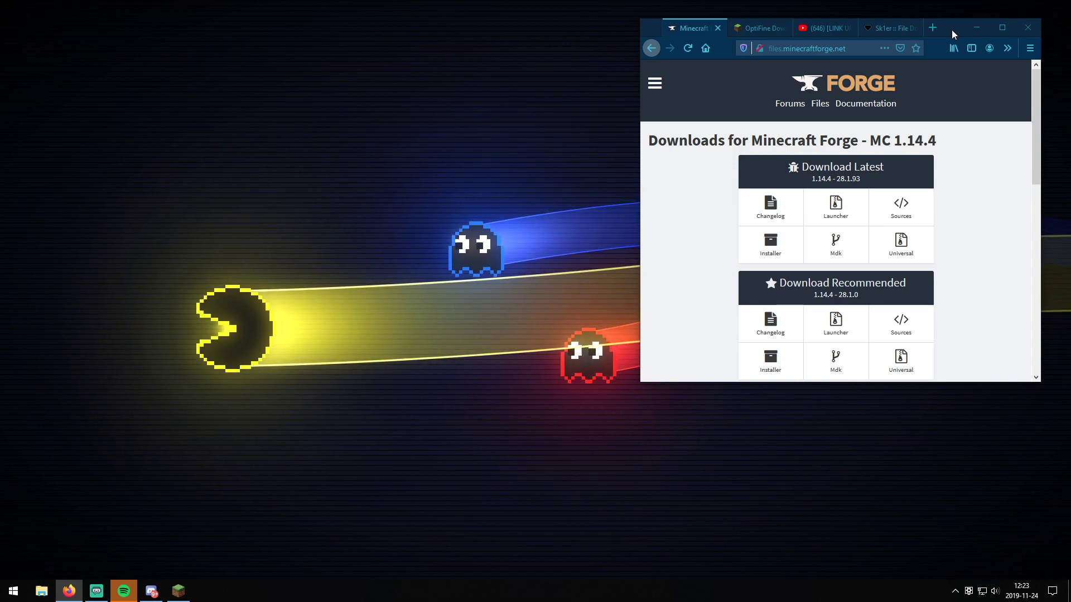
left_click_drag(951, 31, 976, 18)
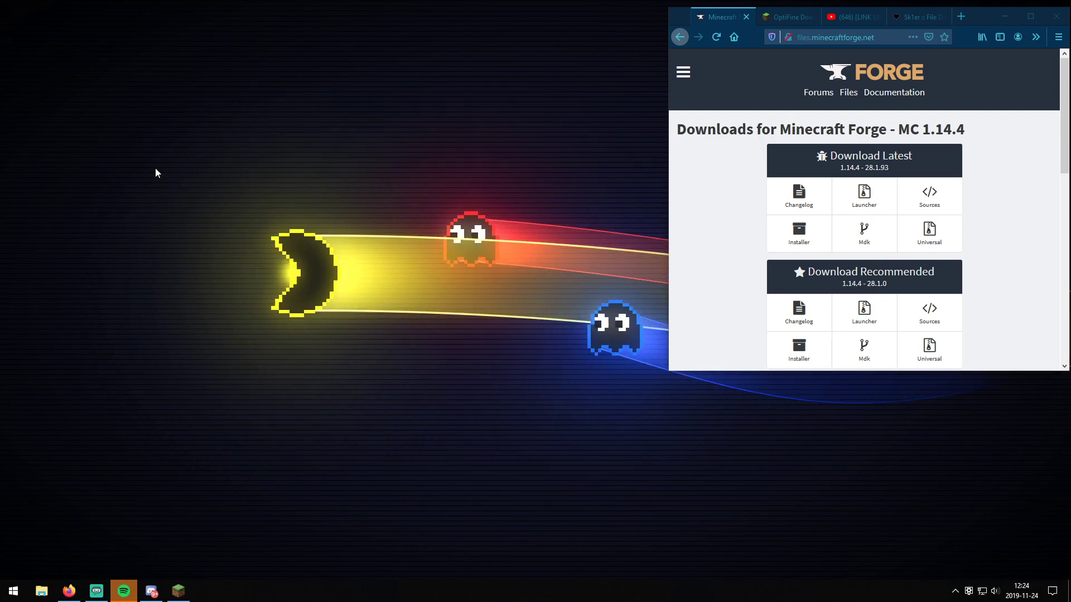
left_click_drag(53, 15, 458, 450)
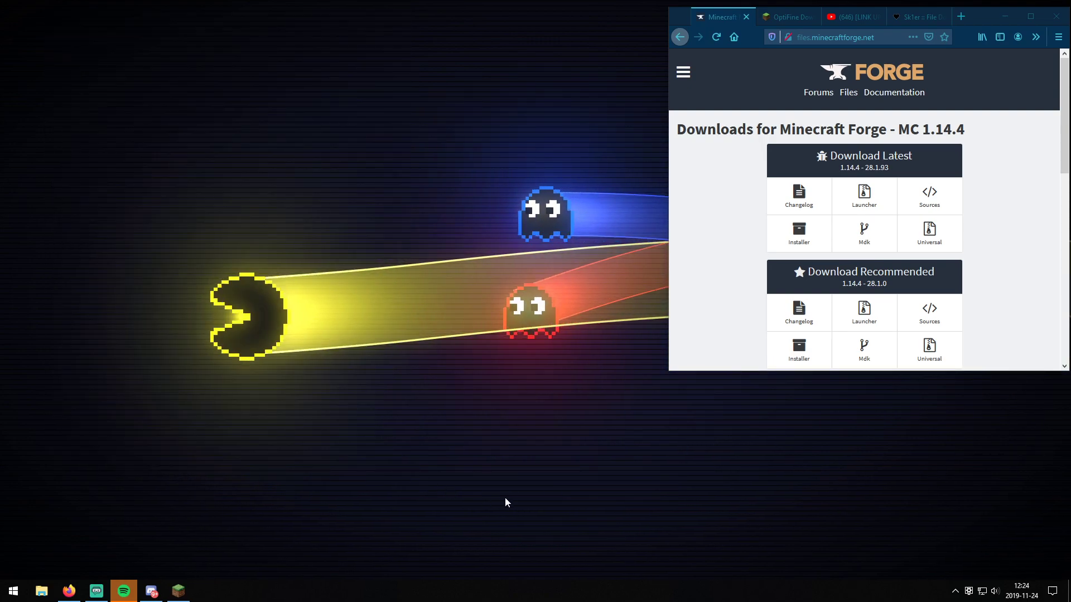
left_click_drag(554, 530, 203, 182)
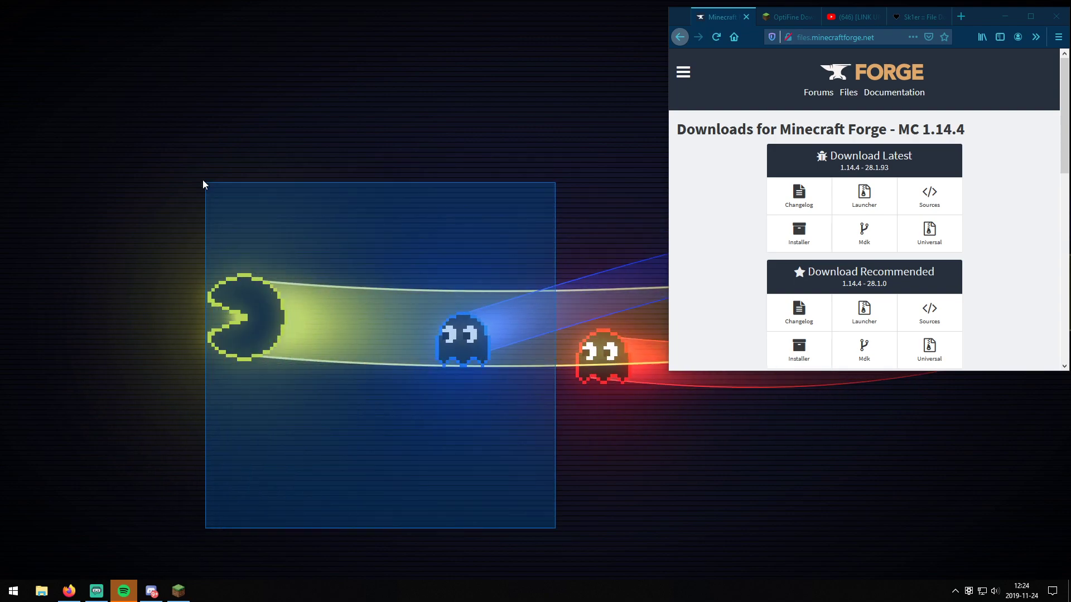
left_click_drag(64, 56, 164, 185)
left_click_drag(585, 501, 234, 198)
left_click_drag(95, 48, 614, 415)
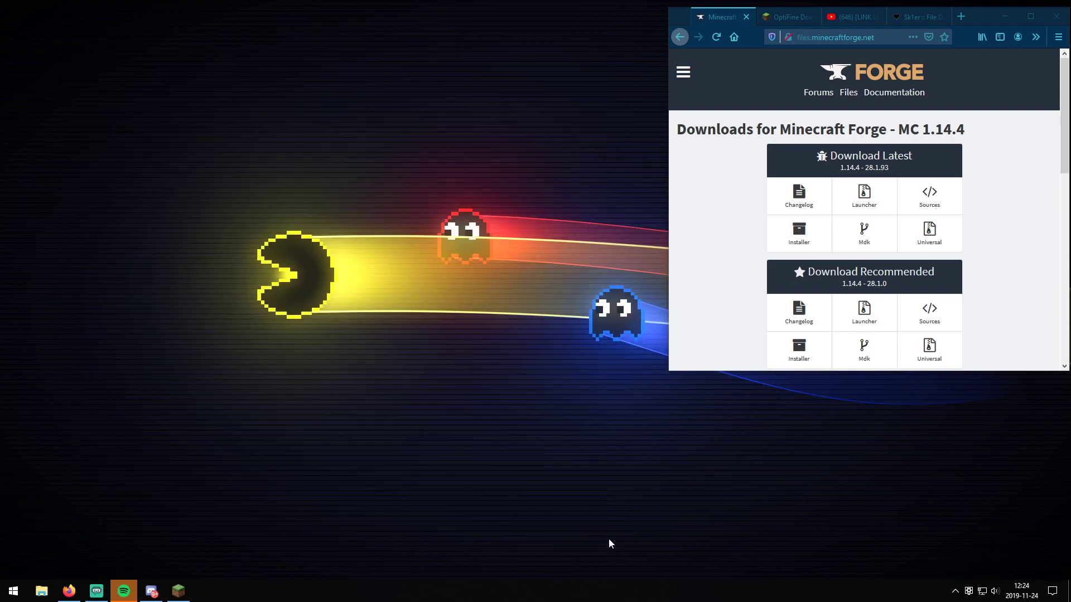
double_click(975, 16)
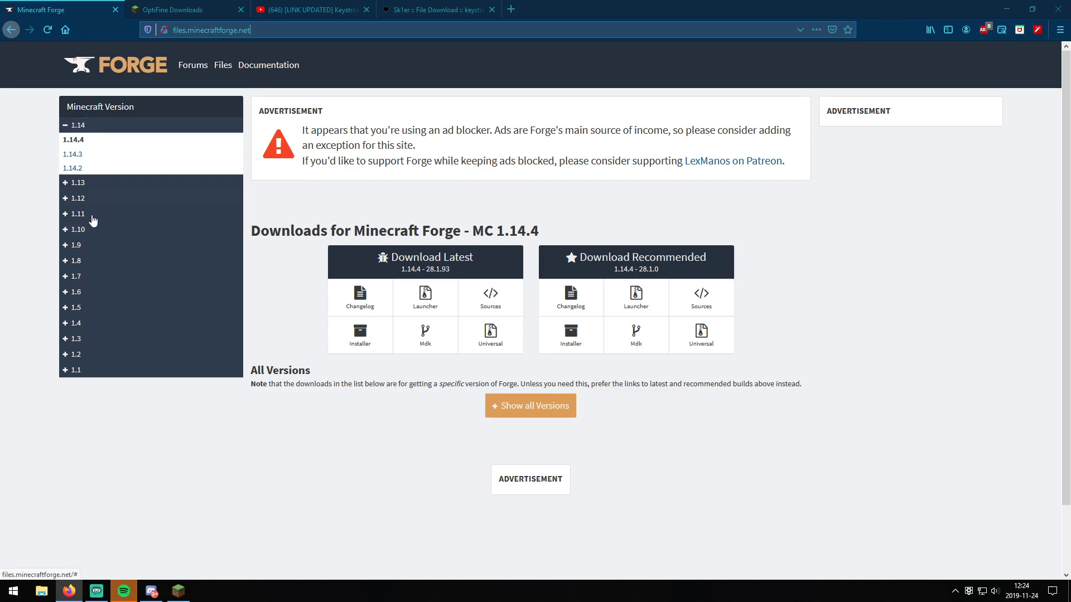
- Collapse the 1.14 version group, expand 1.7 and open the Forge 1.7.10 downloads page
left_click(66, 126)
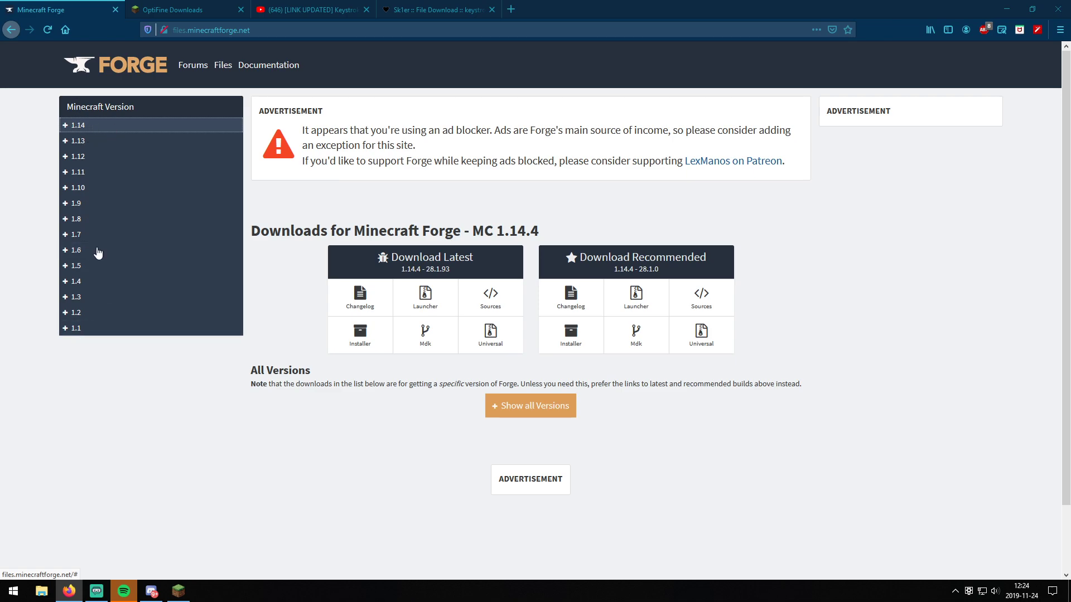
left_click(70, 236)
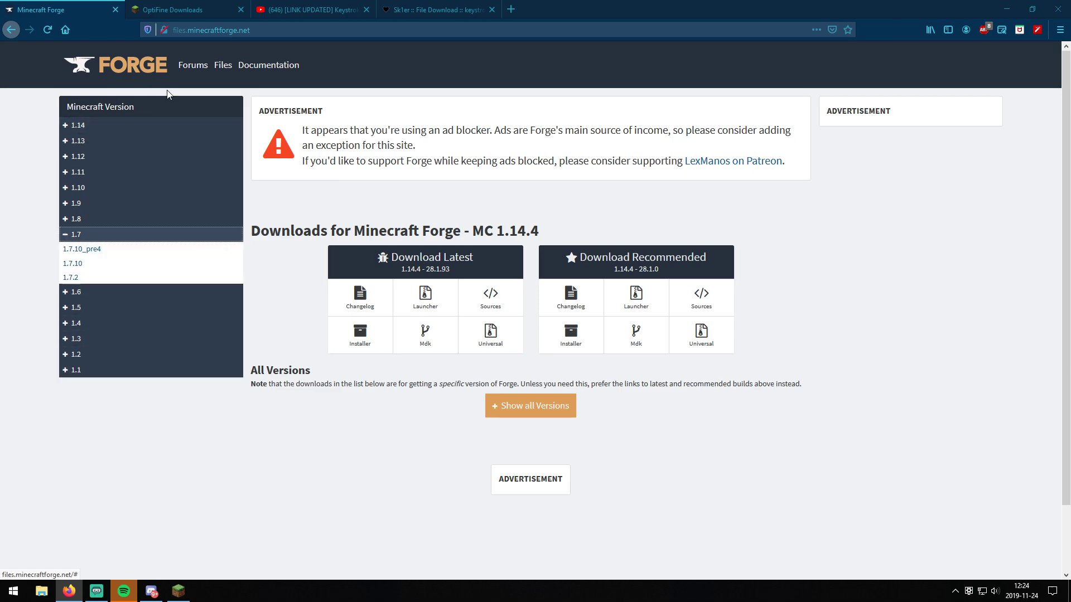
left_click(75, 266)
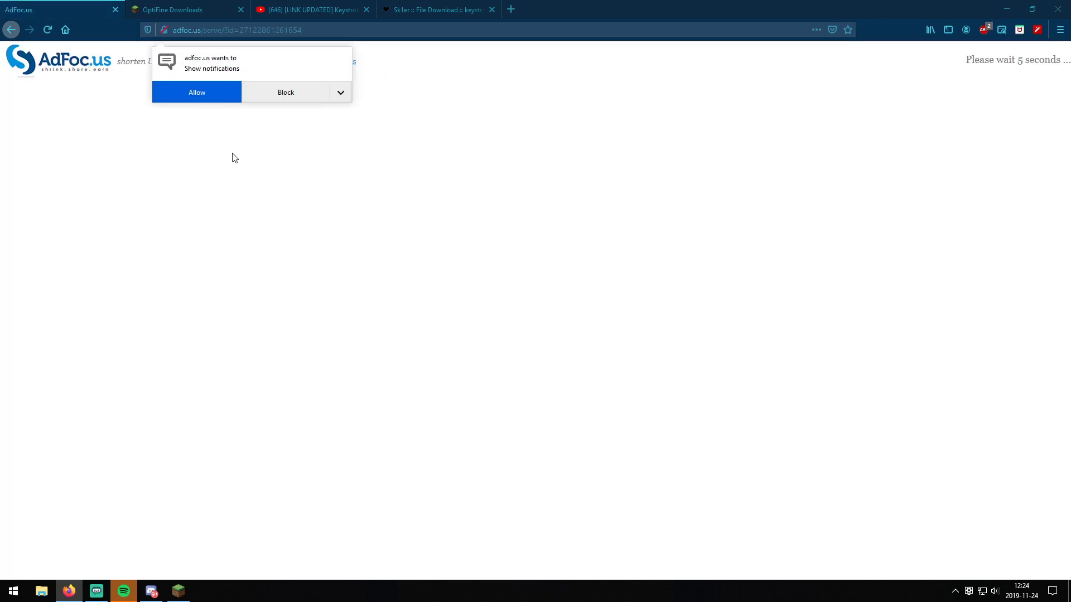
- Block notifications, skip the ad, save the Forge 1.7.10-10.13.4.1614 installer and show downloads
left_click(293, 92)
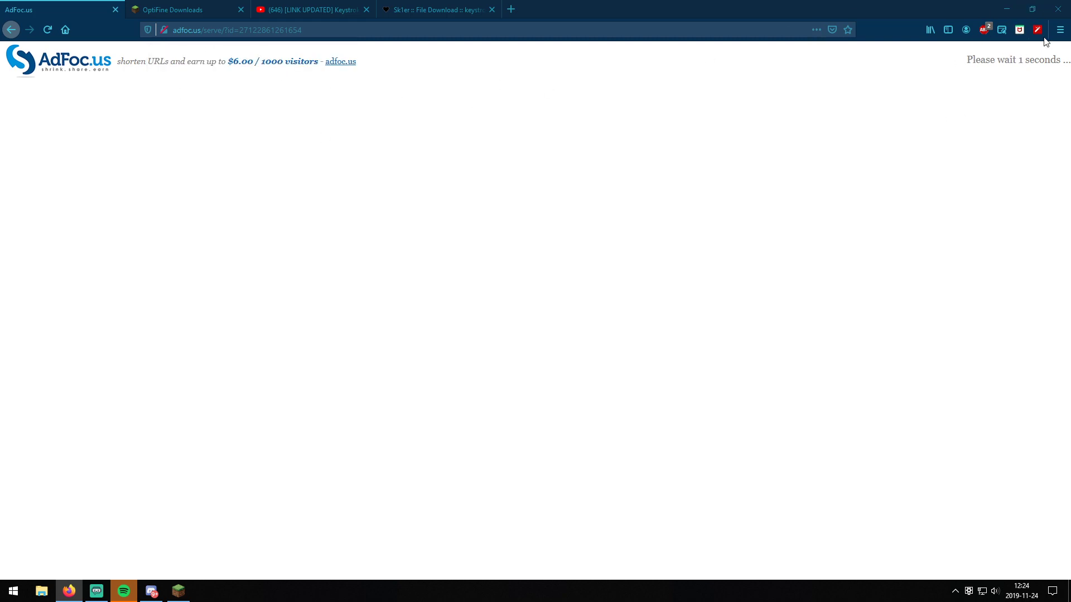
left_click(1025, 66)
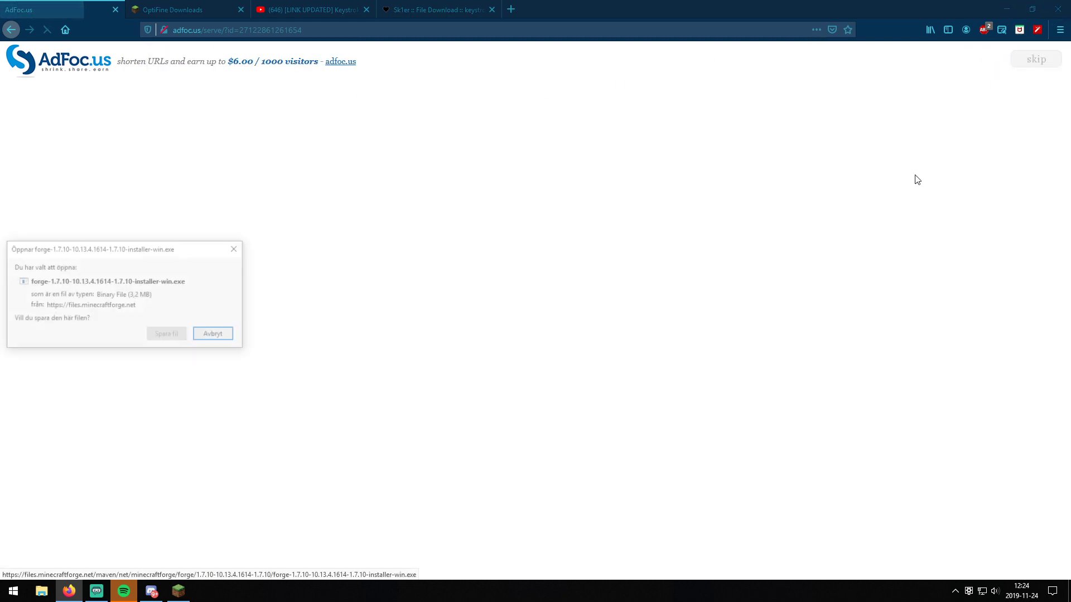
left_click_drag(76, 248, 234, 248)
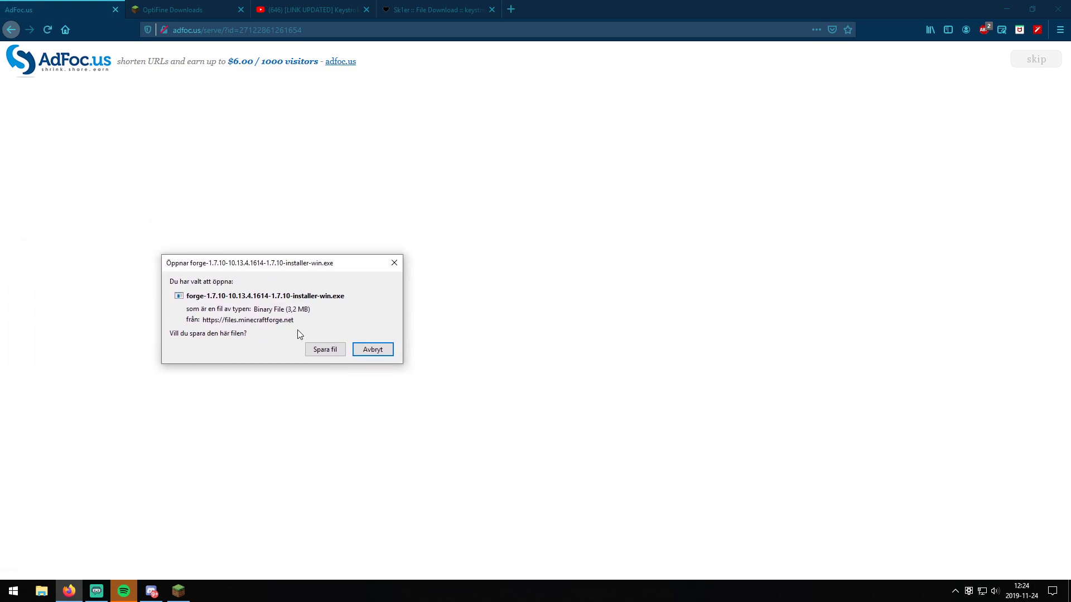
left_click(322, 335)
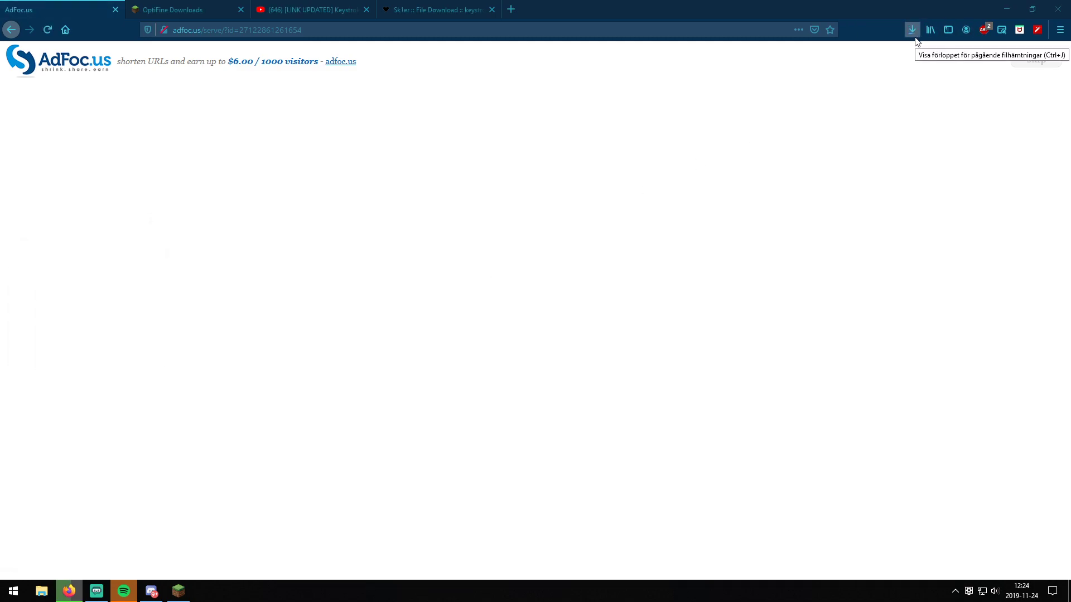
double_click(815, 5)
left_click(963, 36)
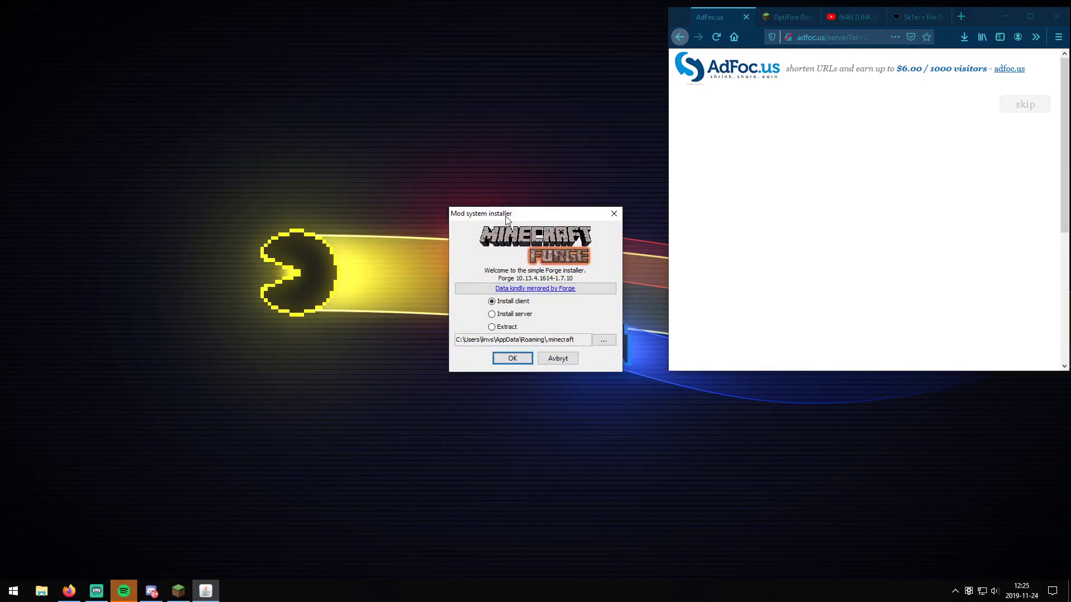
- Install the Forge 10.13.4.1614 client for Minecraft 1.7.10 and dismiss the completion message
left_click_drag(507, 219, 267, 74)
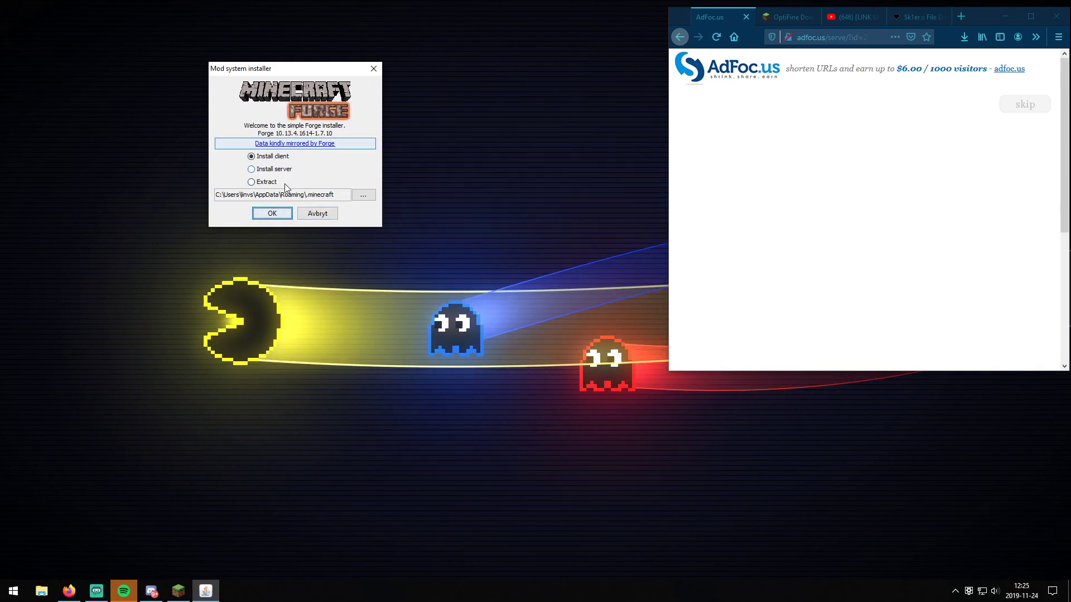
left_click(272, 213)
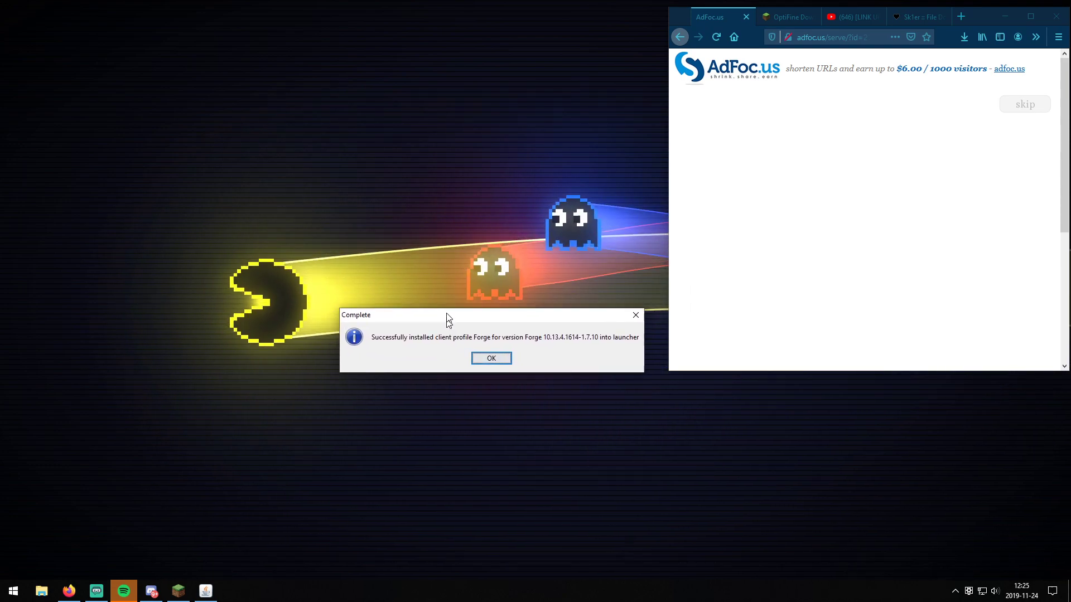
left_click_drag(447, 315, 424, 293)
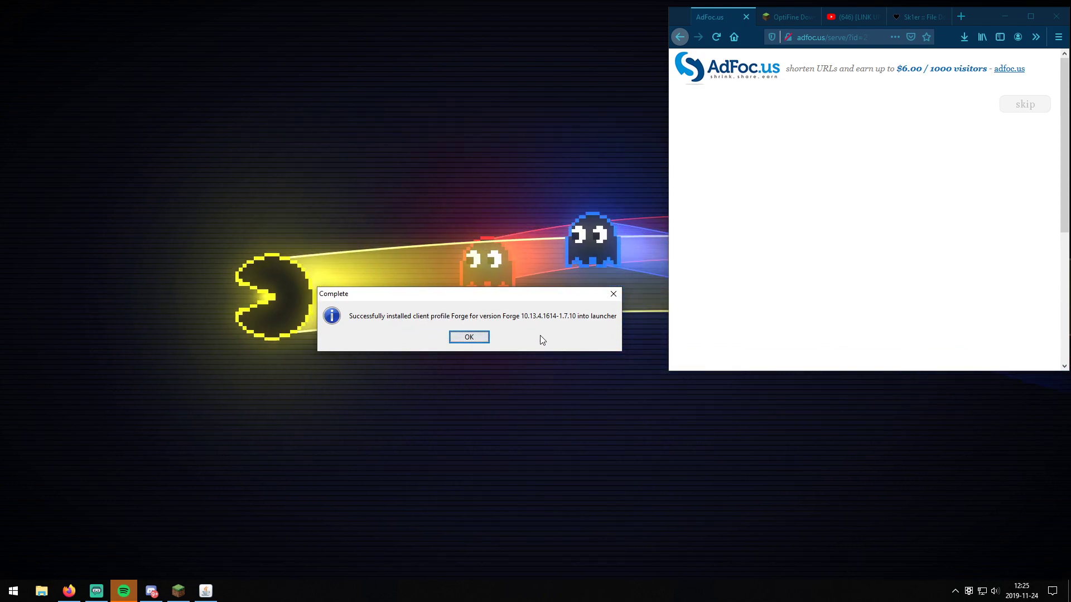
left_click(468, 338)
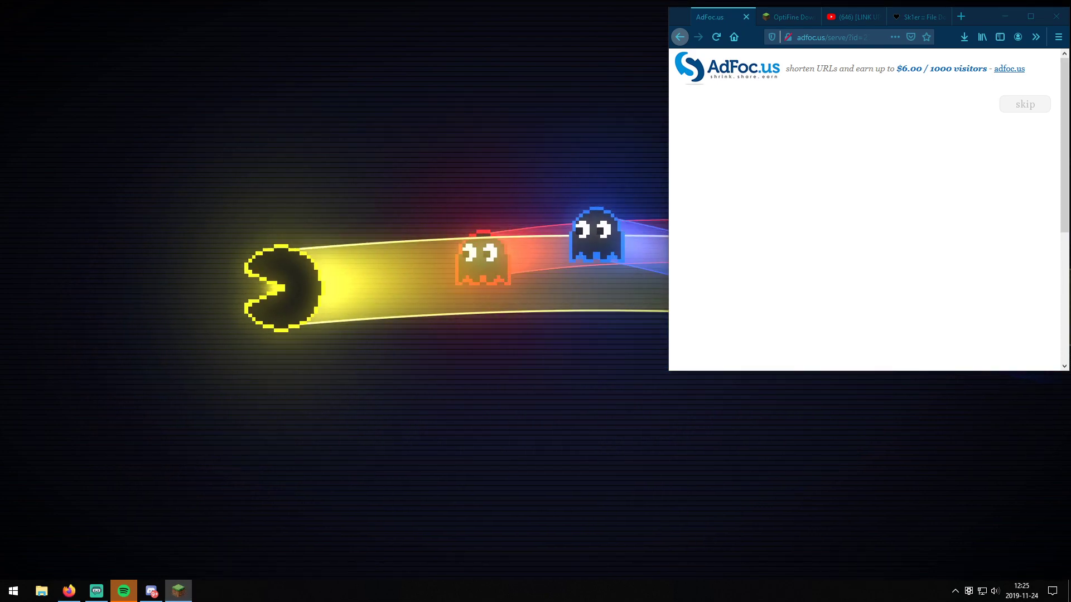
- Open the Minecraft Launcher and browse its list of installed versions
left_click(537, 125)
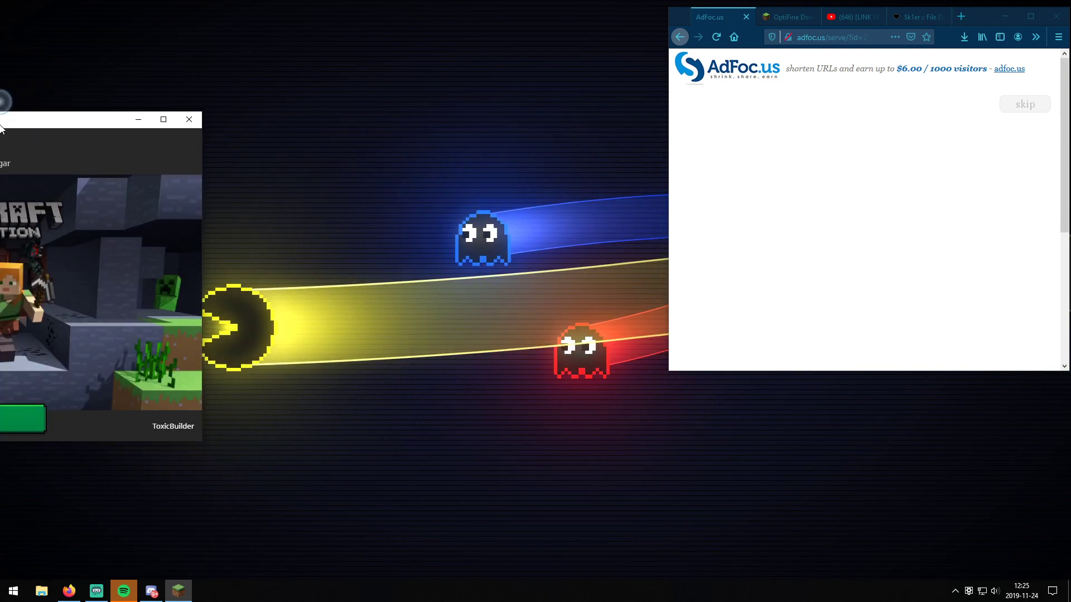
left_click_drag(1, 126, 491, 155)
left_click(356, 457)
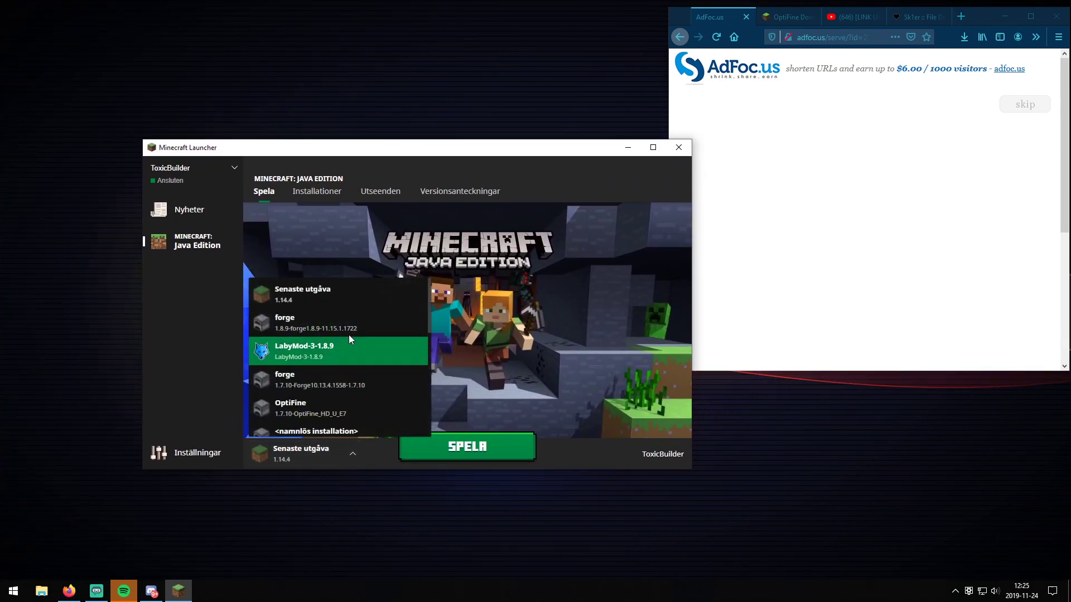
scroll(348, 339, "down", 2)
scroll(346, 352, "down", 4)
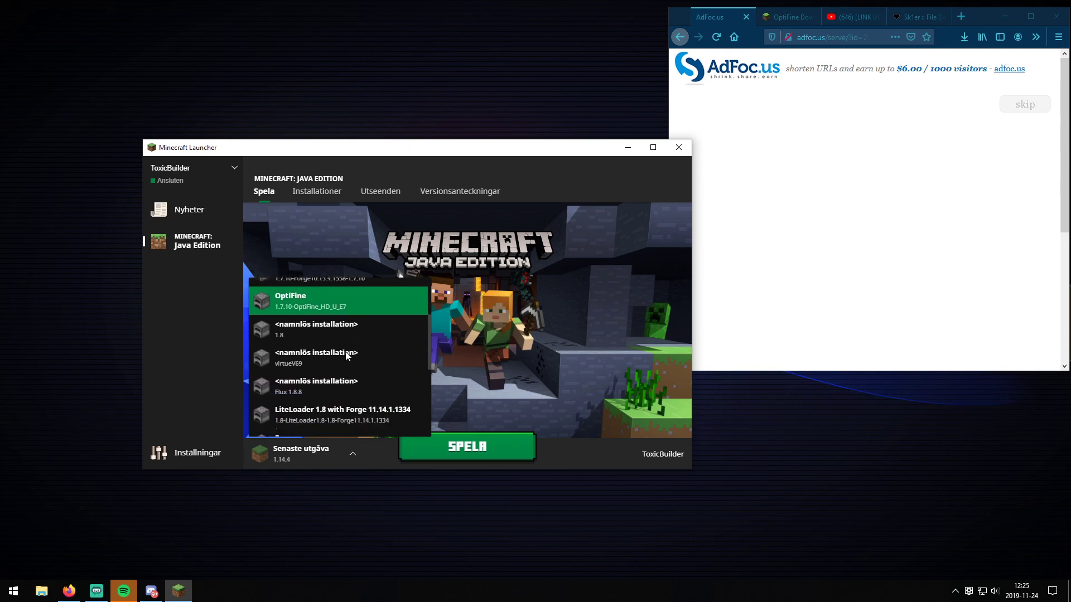
scroll(337, 401, "down", 1)
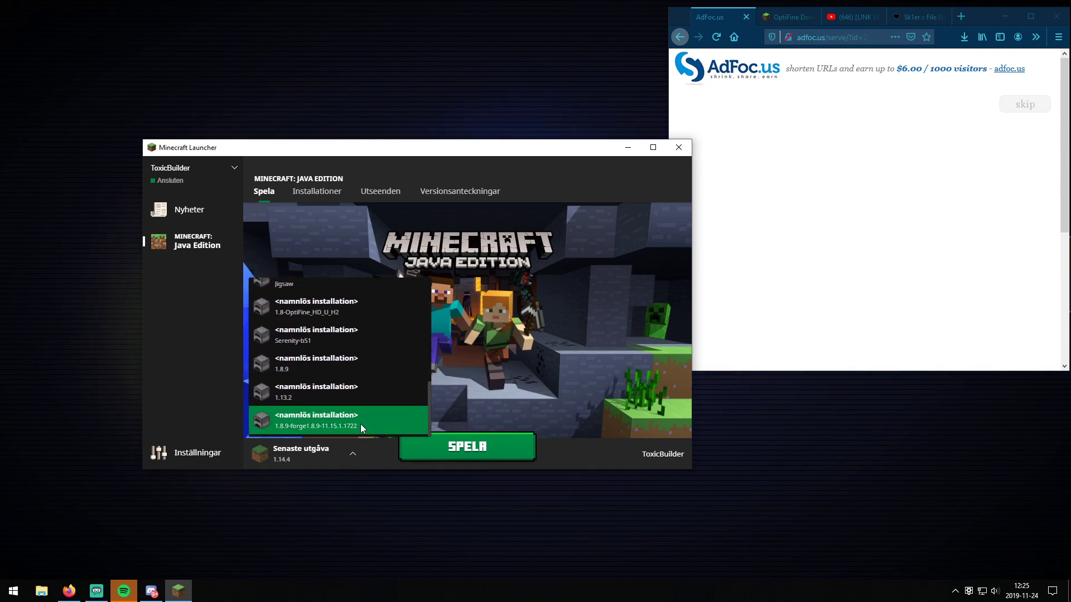
scroll(337, 390, "up", 3)
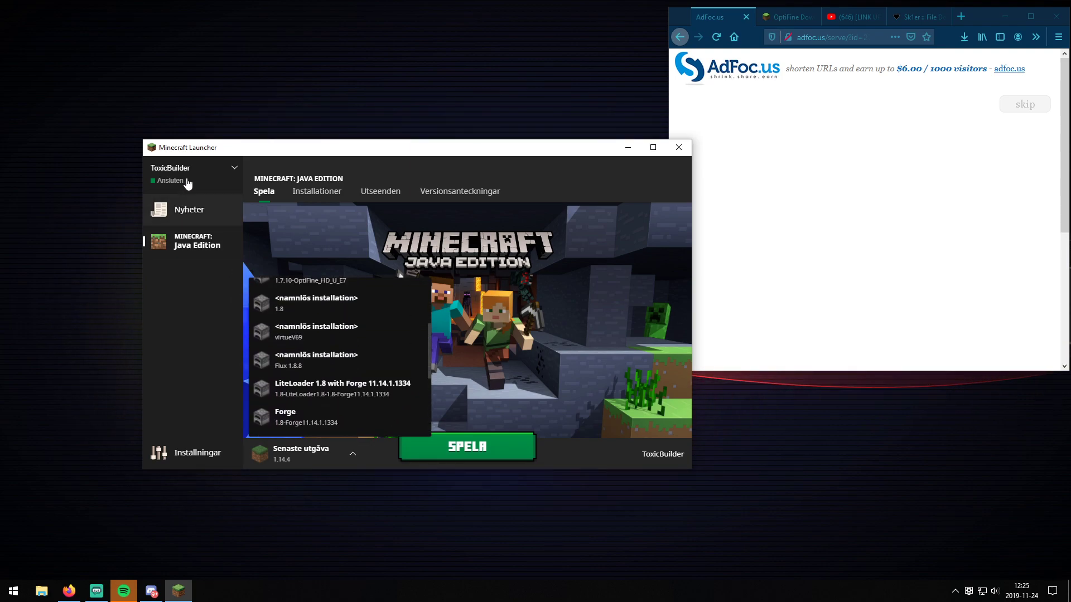
scroll(341, 335, "up", 3)
- Create a new installation using release 1.7.10-Forge10.13.4.1614-1.7.10
left_click(317, 191)
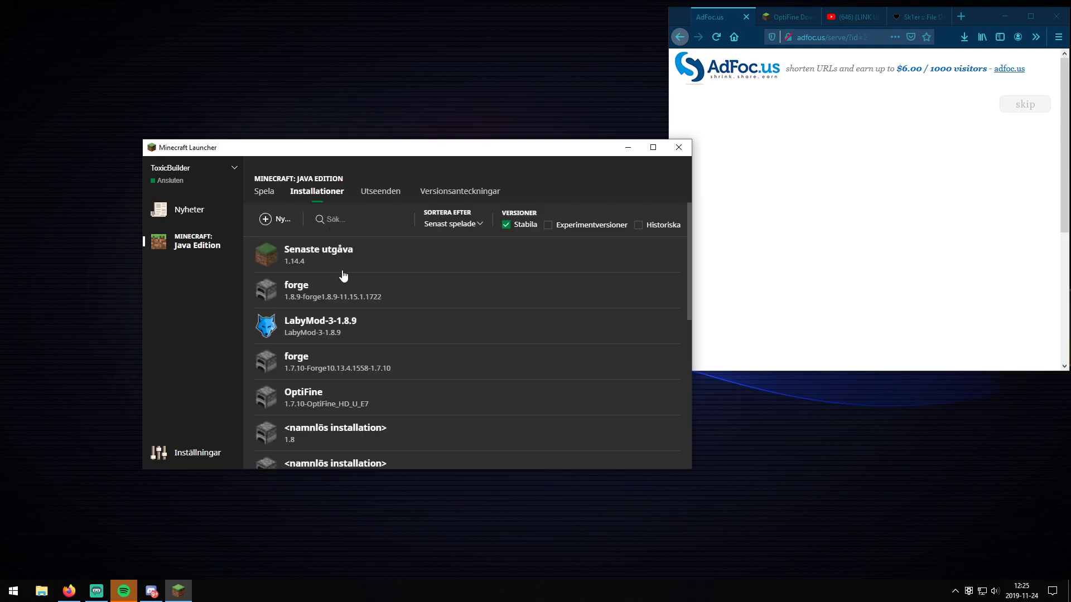
left_click(273, 218)
left_click(375, 311)
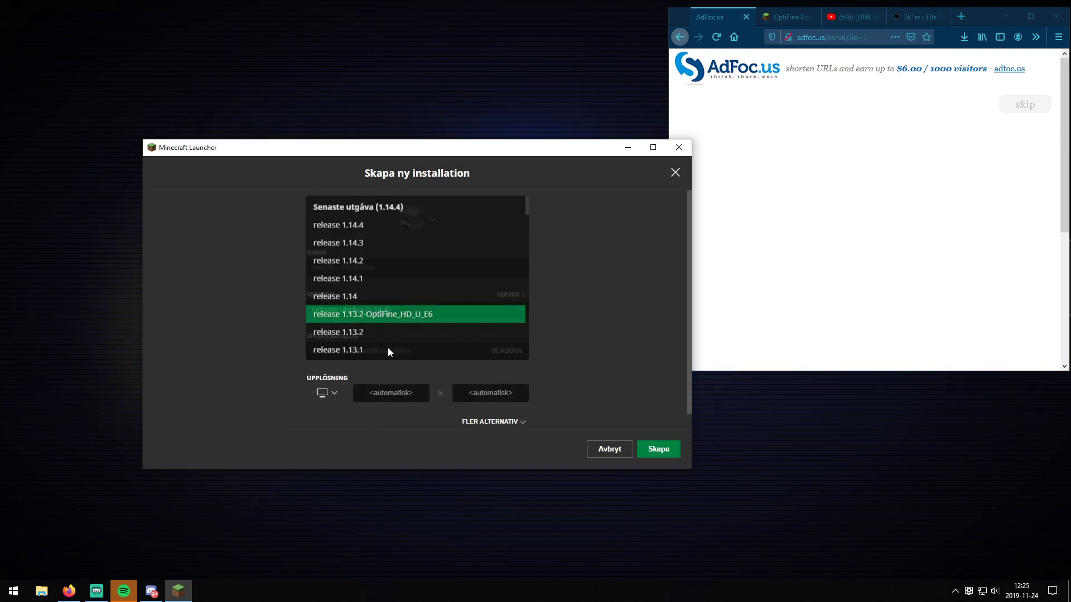
scroll(377, 320, "down", 12)
scroll(377, 319, "down", 5)
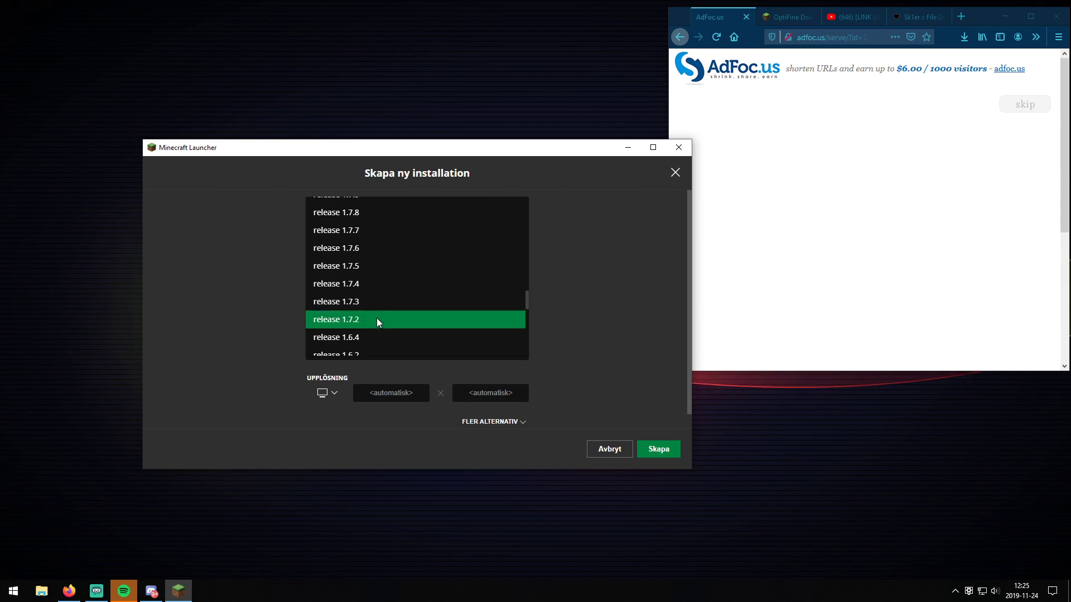
scroll(376, 317, "up", 3)
scroll(390, 262, "down", 8)
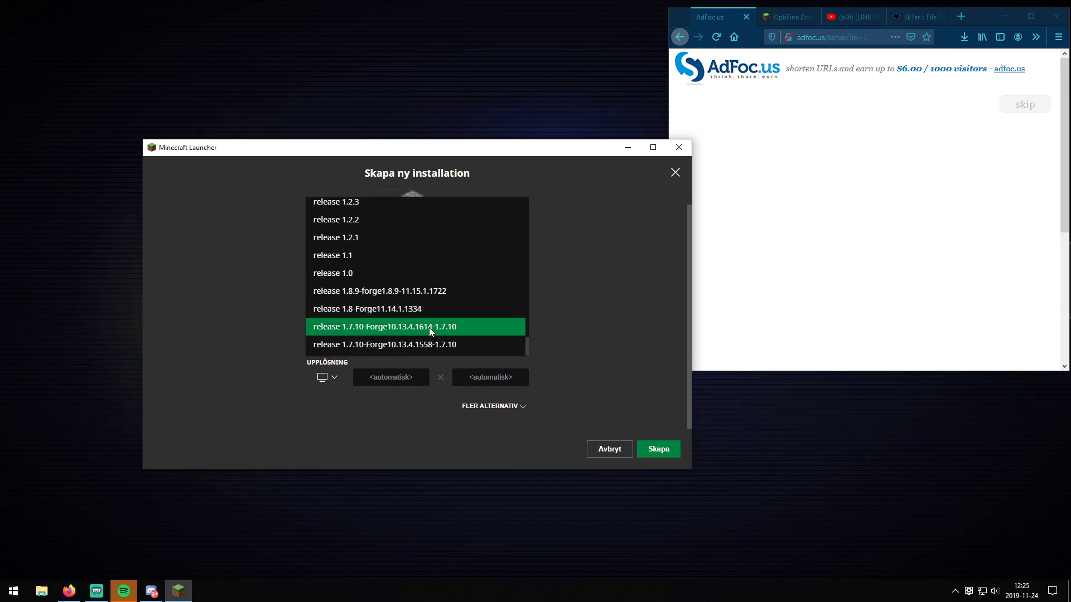
left_click(408, 326)
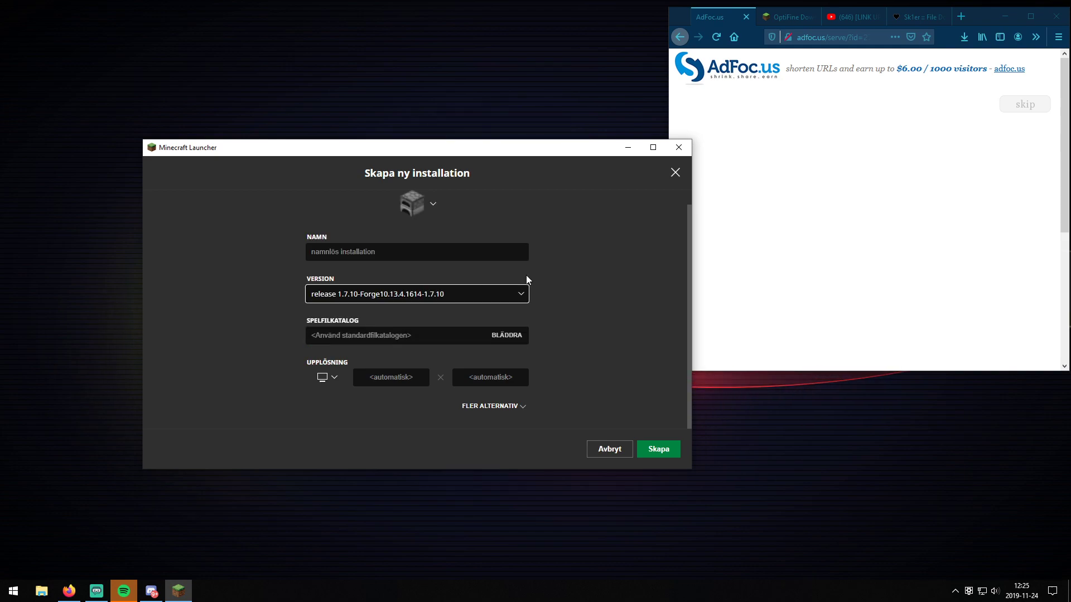
left_click(659, 448)
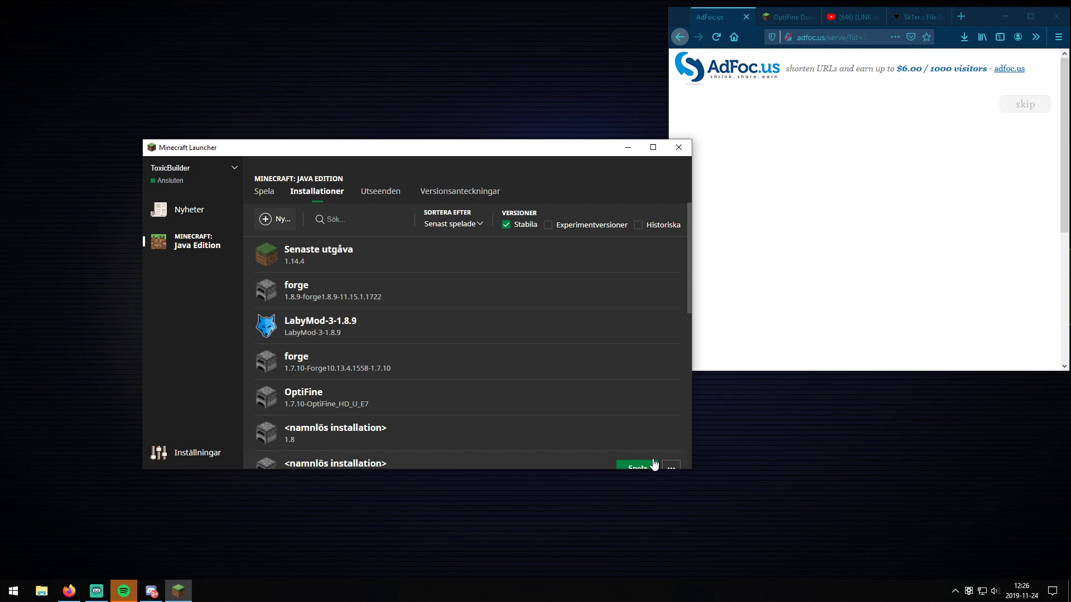
- Select the 1.7.10-Forge10.13.4.1614 installation, launch the game and close the ad tab
left_click(262, 193)
left_click(352, 453)
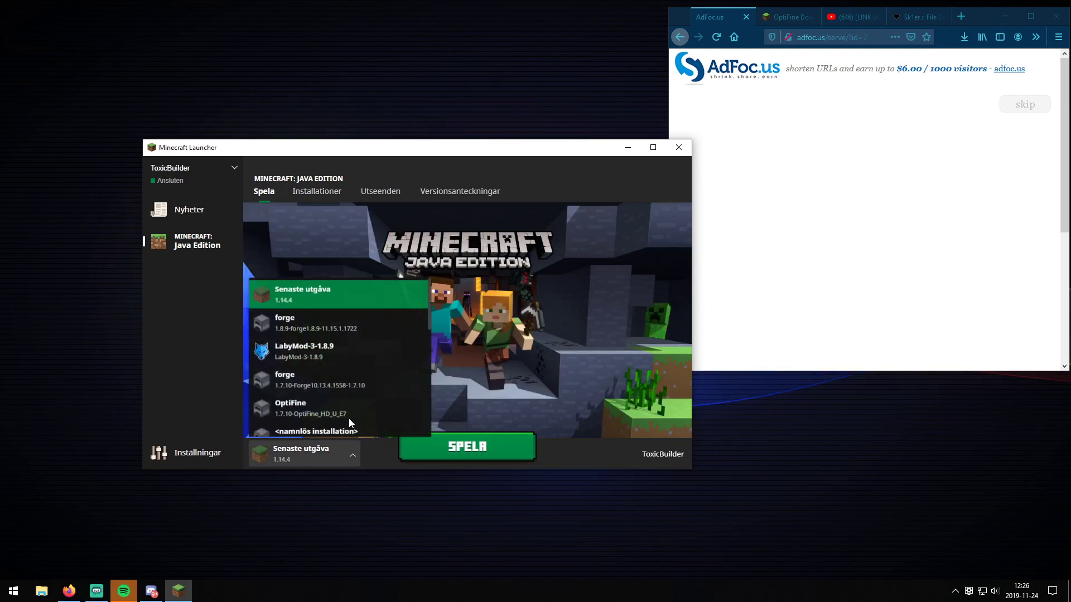
scroll(376, 362, "down", 1)
scroll(376, 362, "down", 5)
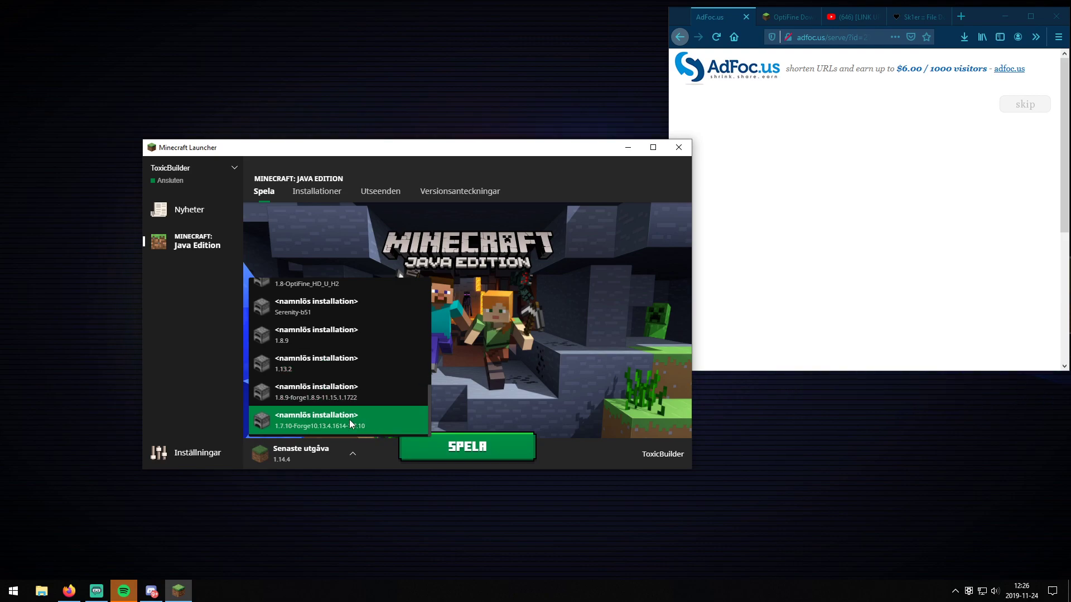
left_click(342, 426)
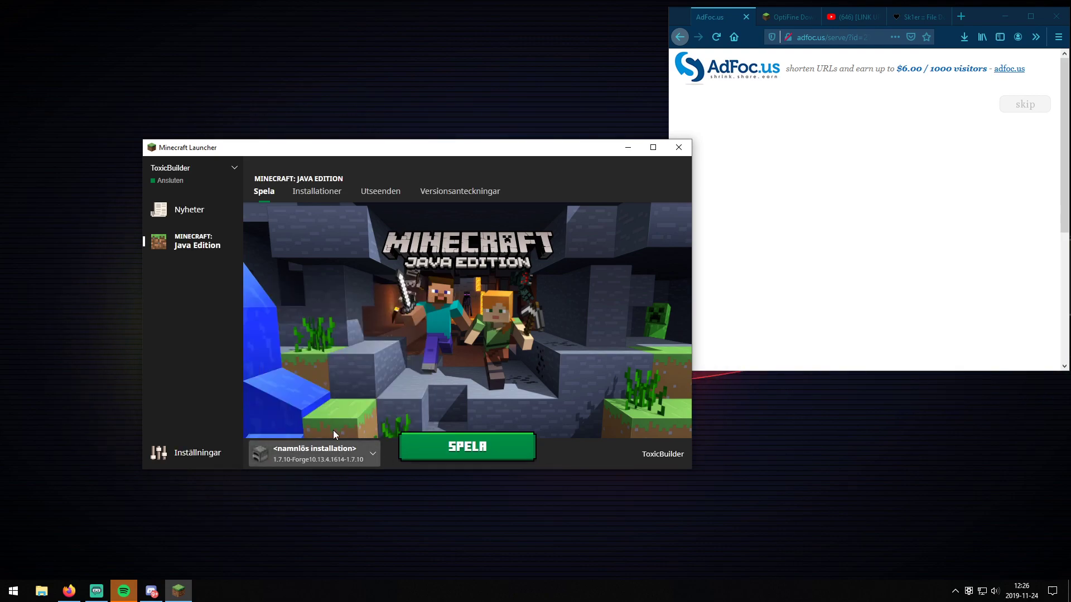
left_click(435, 449)
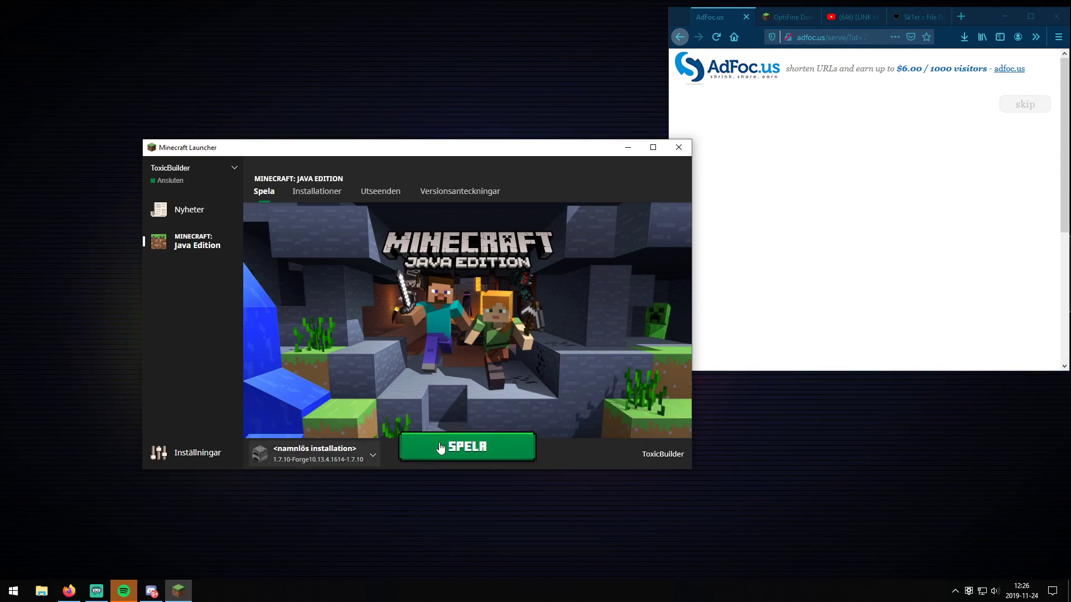
left_click_drag(446, 159, 386, 84)
left_click(745, 17)
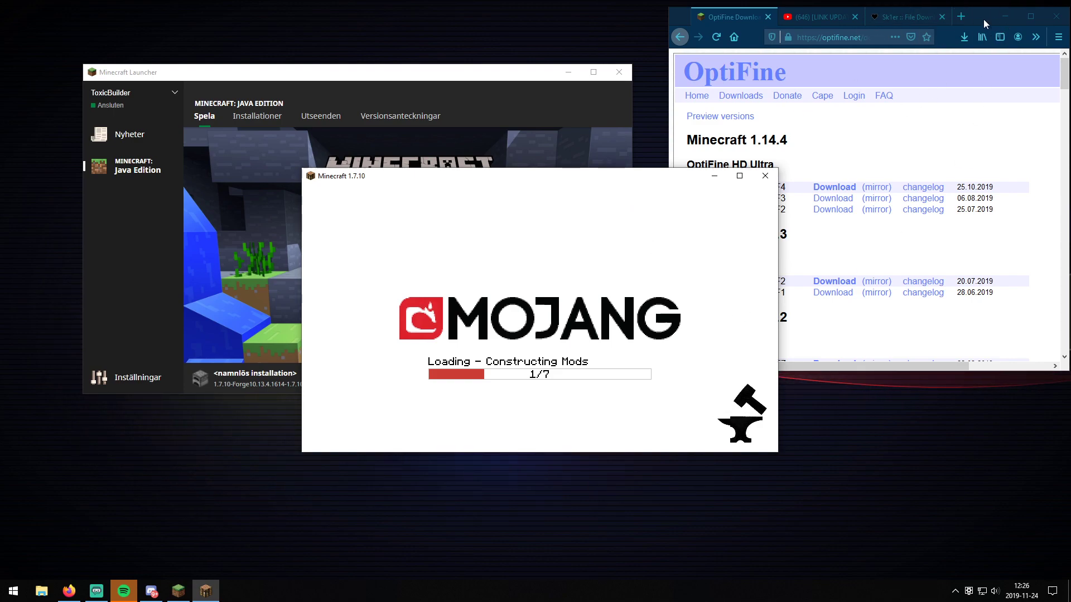
- Switch browser tabs, then view Minecraft Forge's mod details and briefly check world selection
left_click(822, 16)
left_click(731, 17)
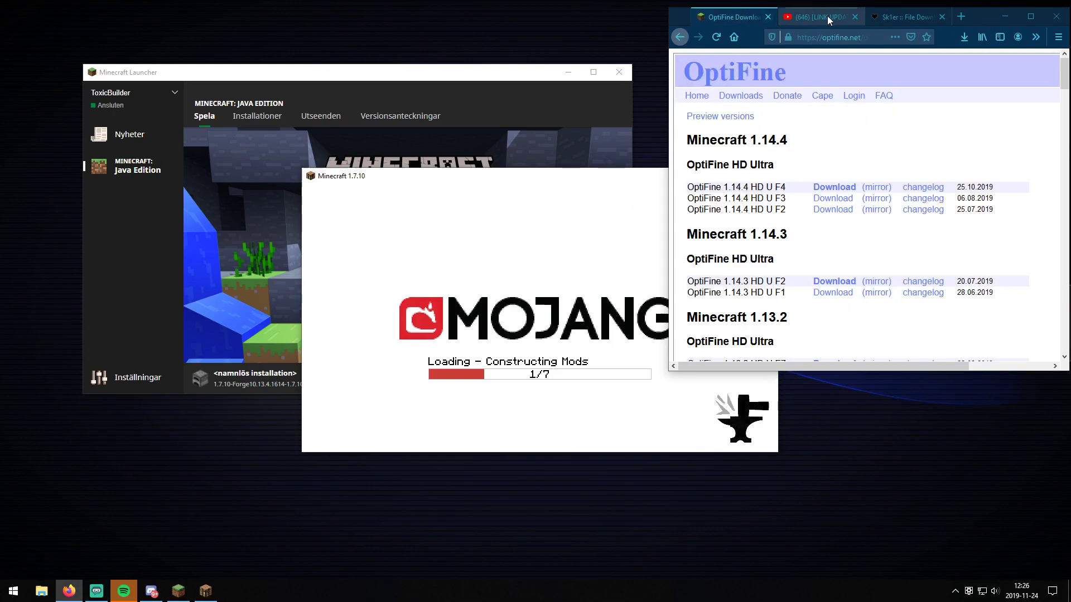
left_click_drag(518, 181, 509, 312)
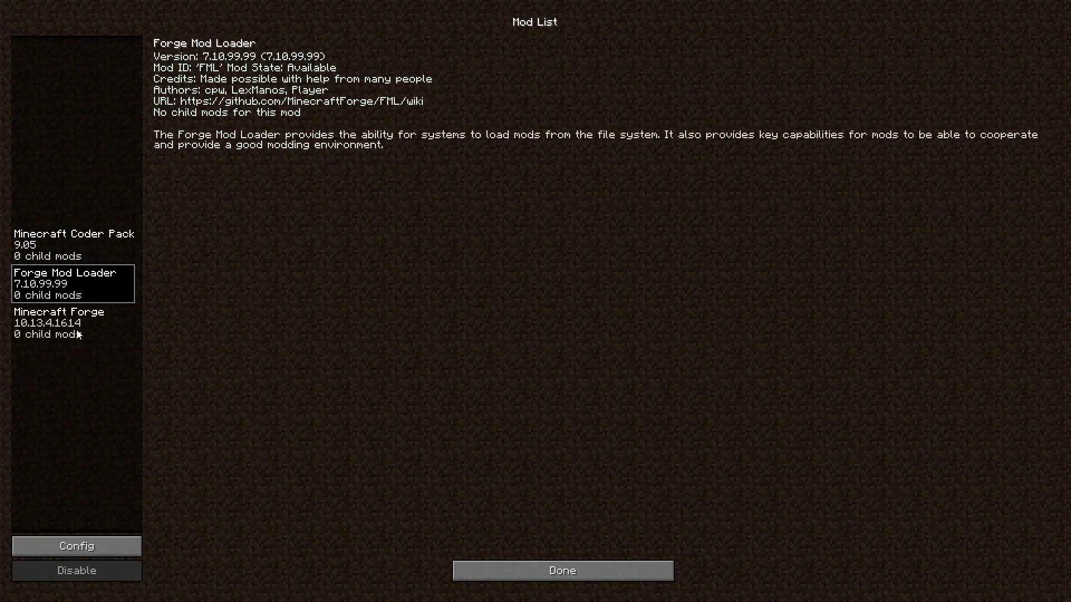
left_click(56, 318)
left_click(538, 568)
left_click(479, 217)
left_click(667, 582)
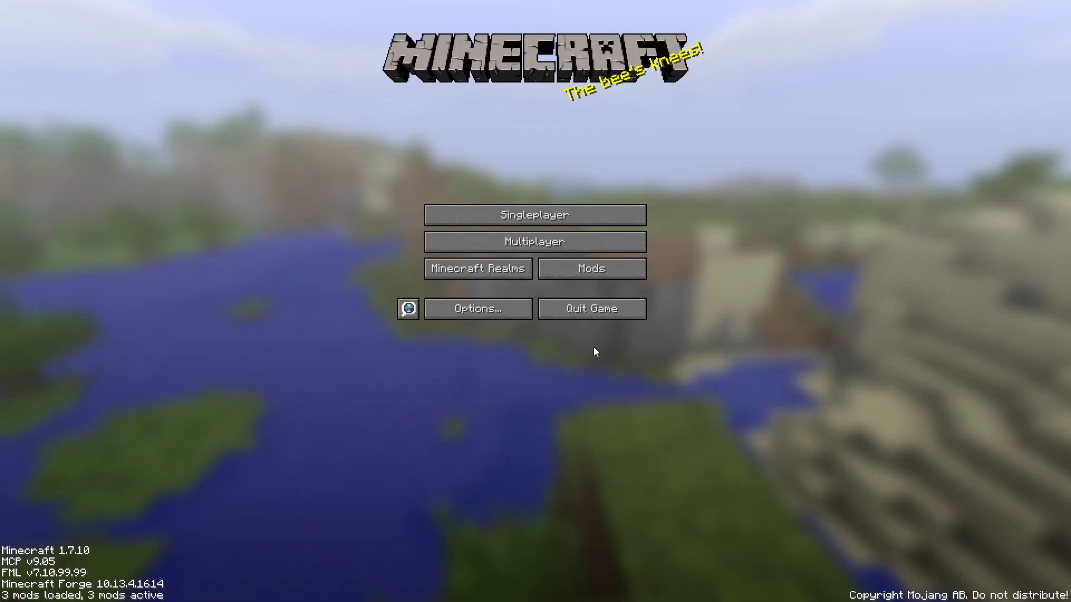
- Open the Mods list and view Coder Pack, Forge Mod Loader and Minecraft Forge details
left_click(558, 270)
left_click(56, 240)
left_click(53, 282)
left_click(51, 310)
left_click(56, 243)
left_click(58, 283)
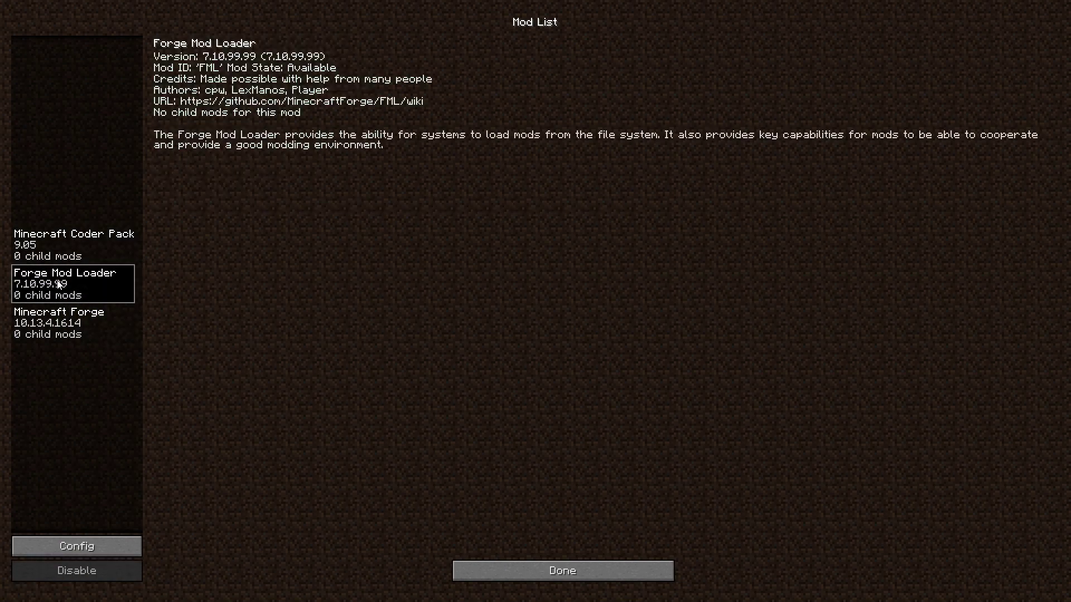
left_click(59, 319)
left_click(56, 243)
left_click(59, 321)
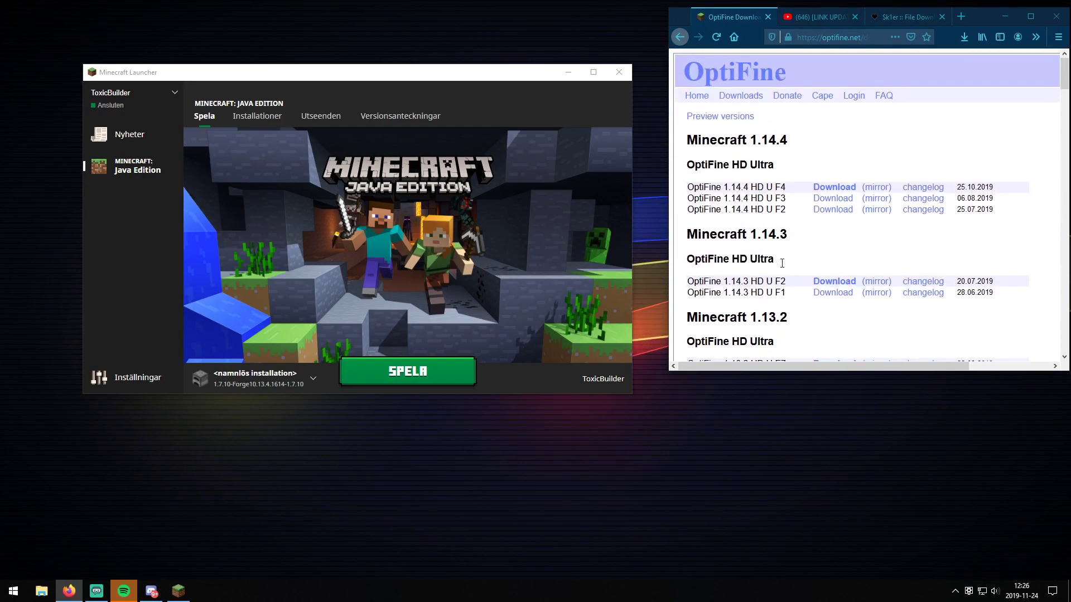
scroll(865, 247, "down", 10)
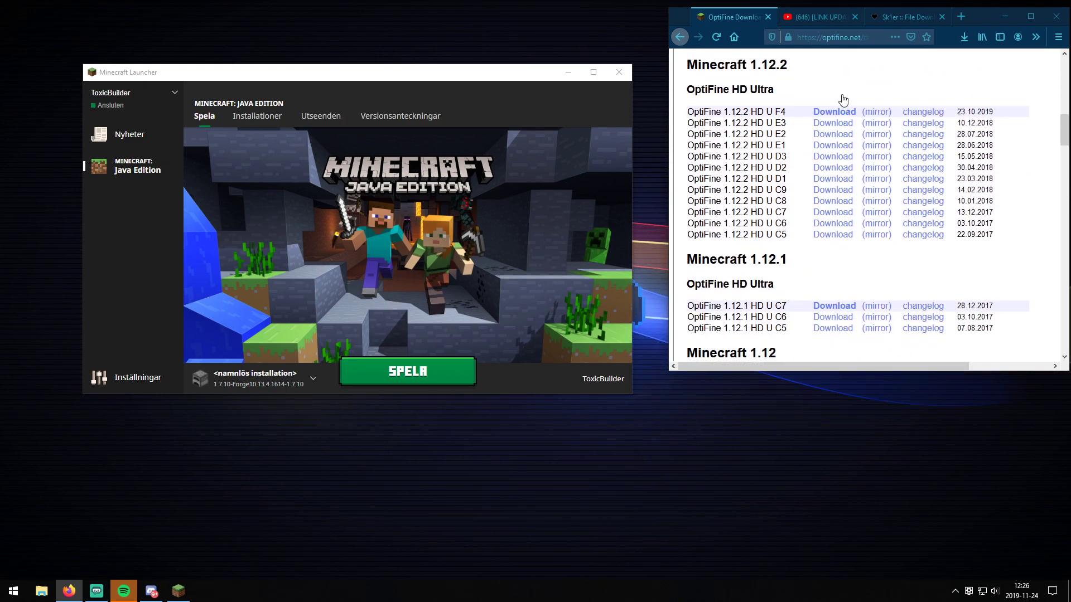
- Check the YouTube and Sk1er download tabs, then return to the OptiFine downloads list
left_click(814, 18)
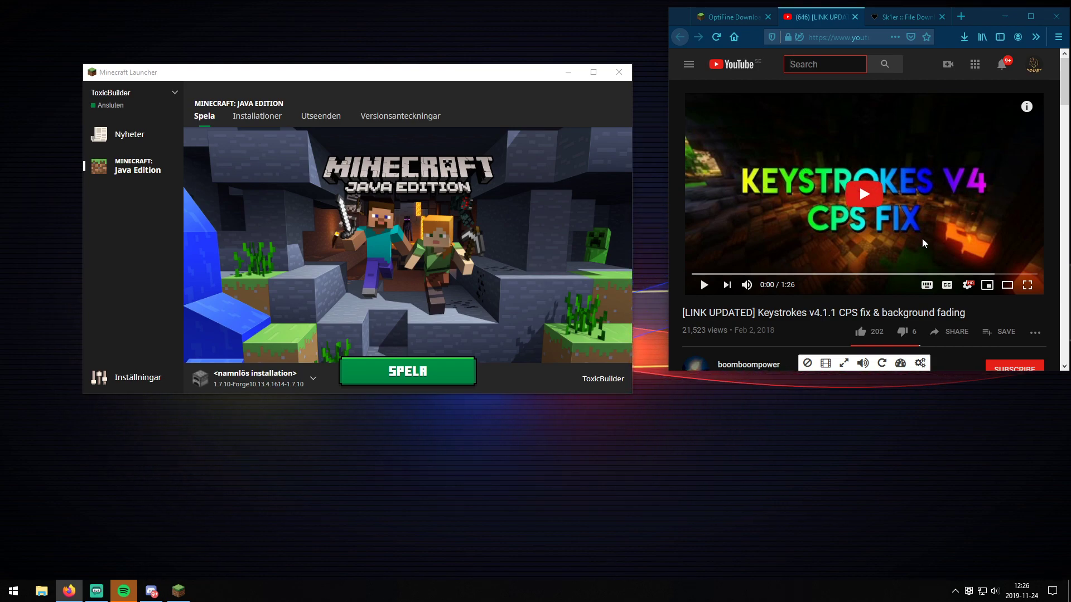
scroll(893, 251, "down", 2)
left_click_drag(796, 256, 909, 256)
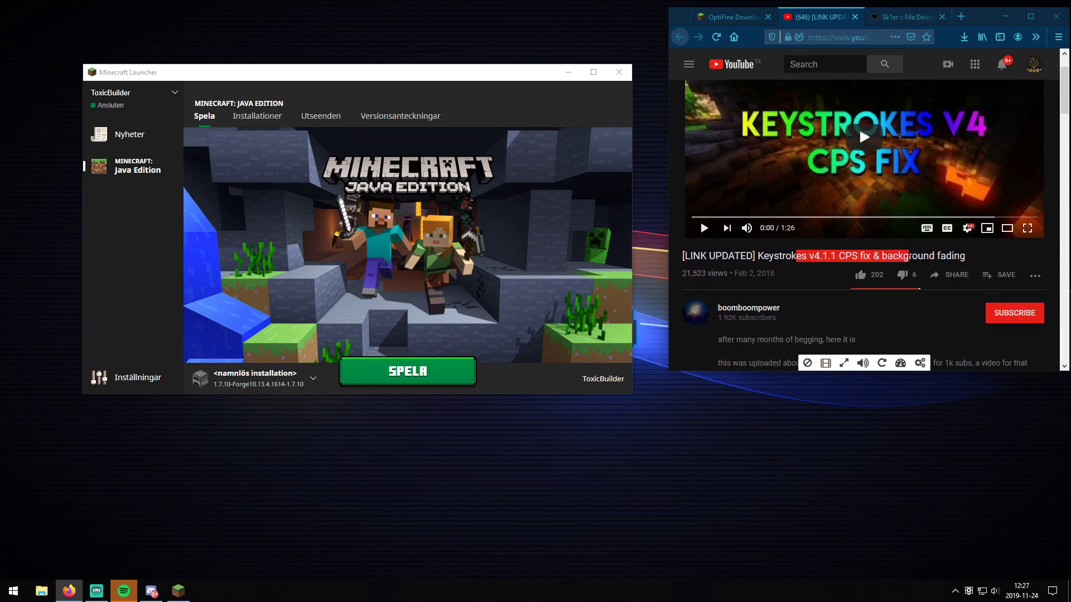
left_click(909, 256)
scroll(864, 257, "down", 4)
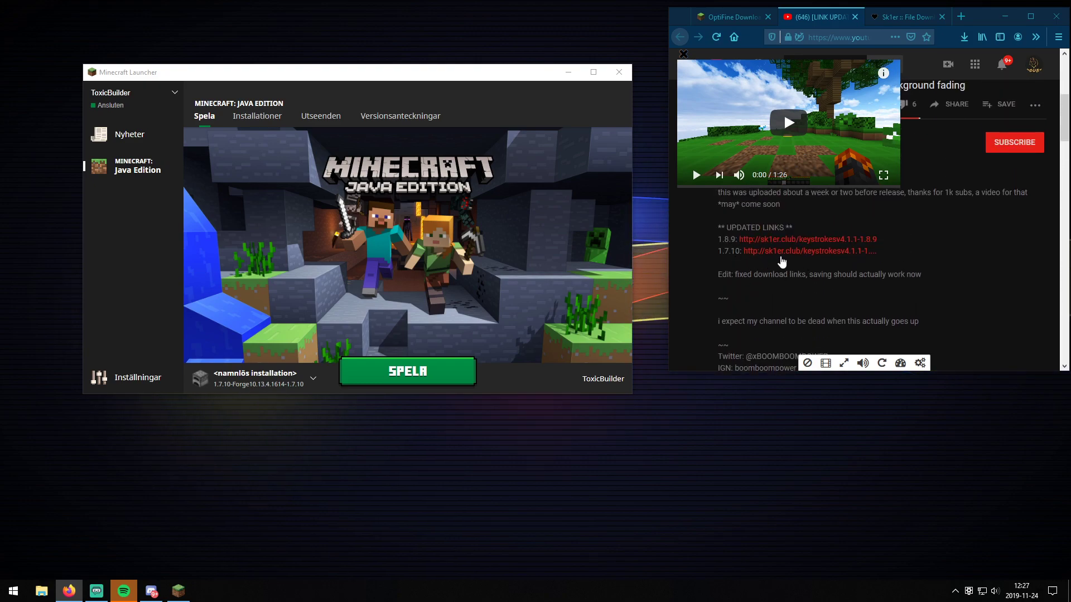
left_click(901, 16)
left_click(732, 17)
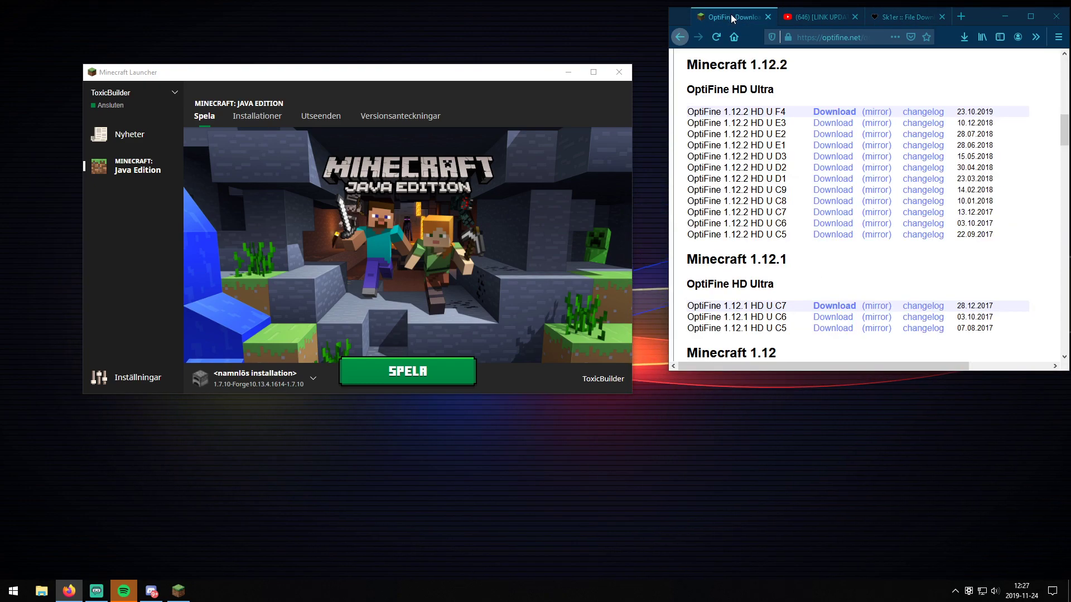
- Scroll to the Minecraft 1.7.10 section and download OptiFine 1.7.10 HD U E7
scroll(752, 222, "down", 15)
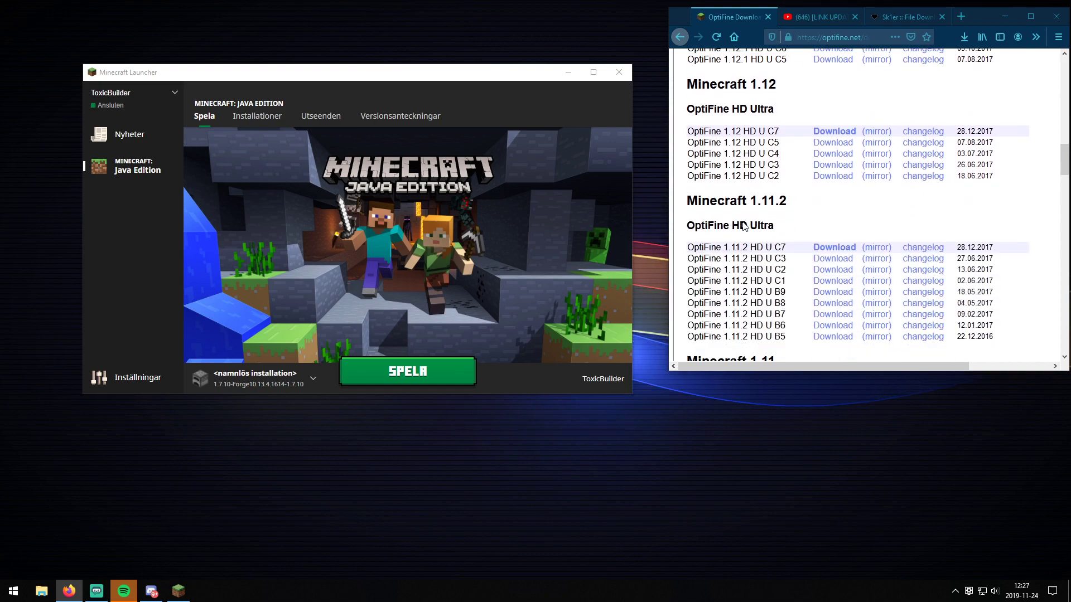
scroll(741, 237, "down", 7)
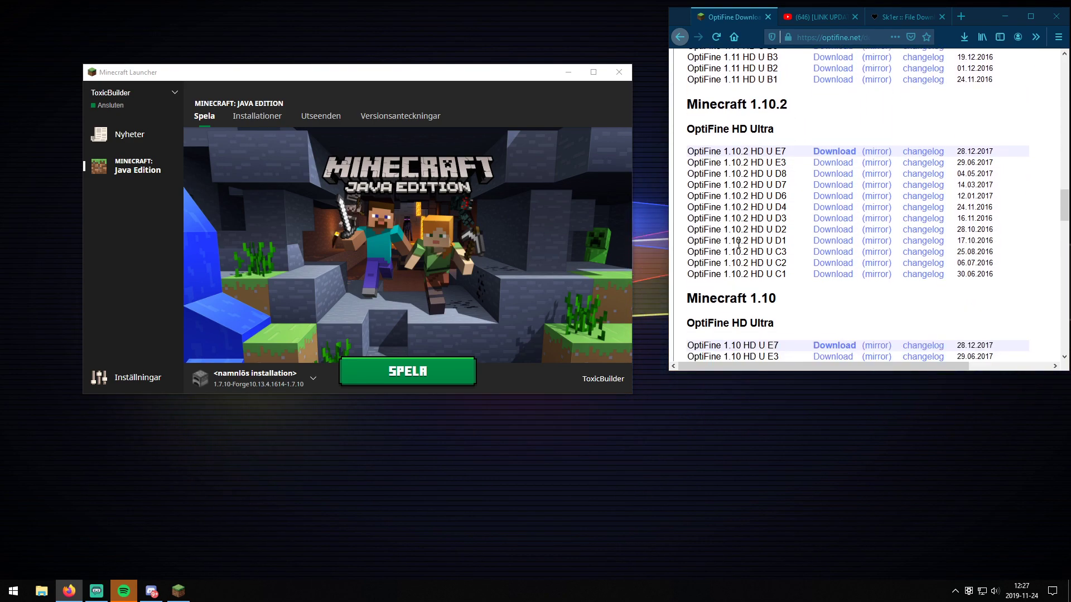
scroll(737, 246, "down", 1)
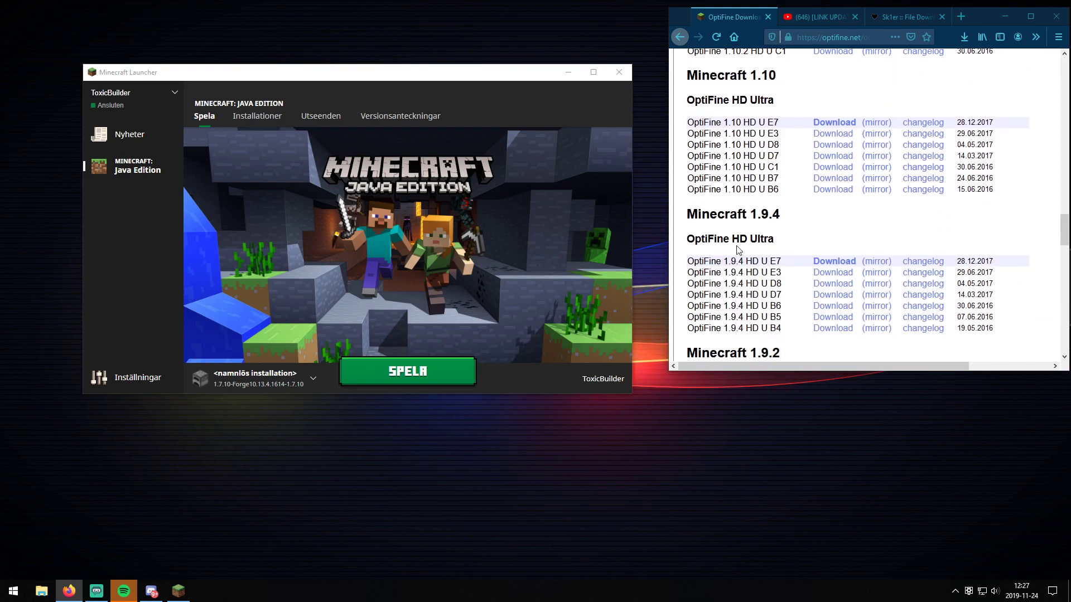
scroll(739, 249, "down", 5)
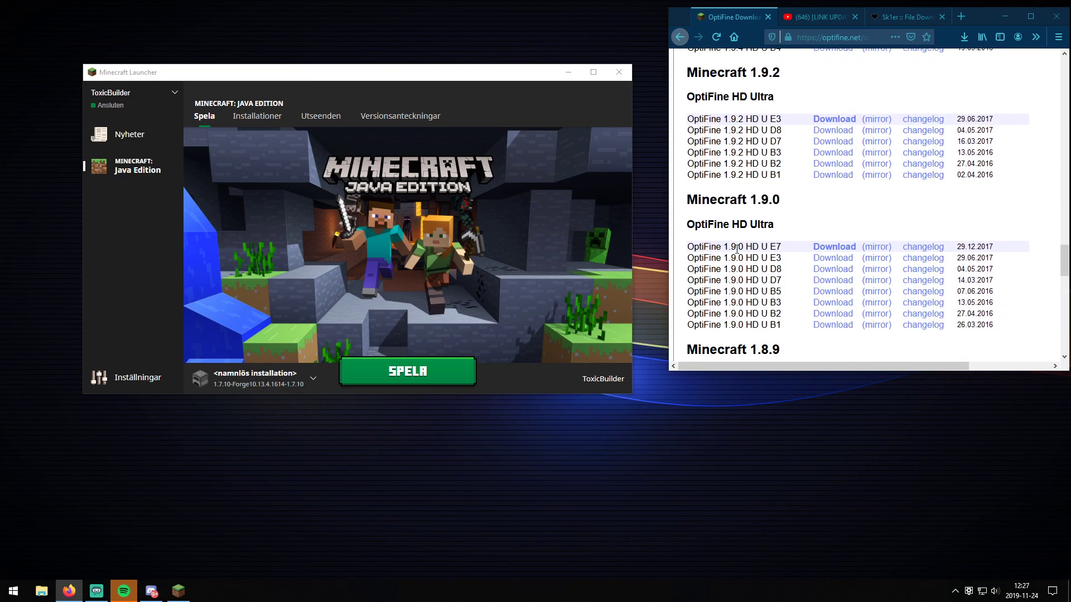
scroll(735, 255, "down", 10)
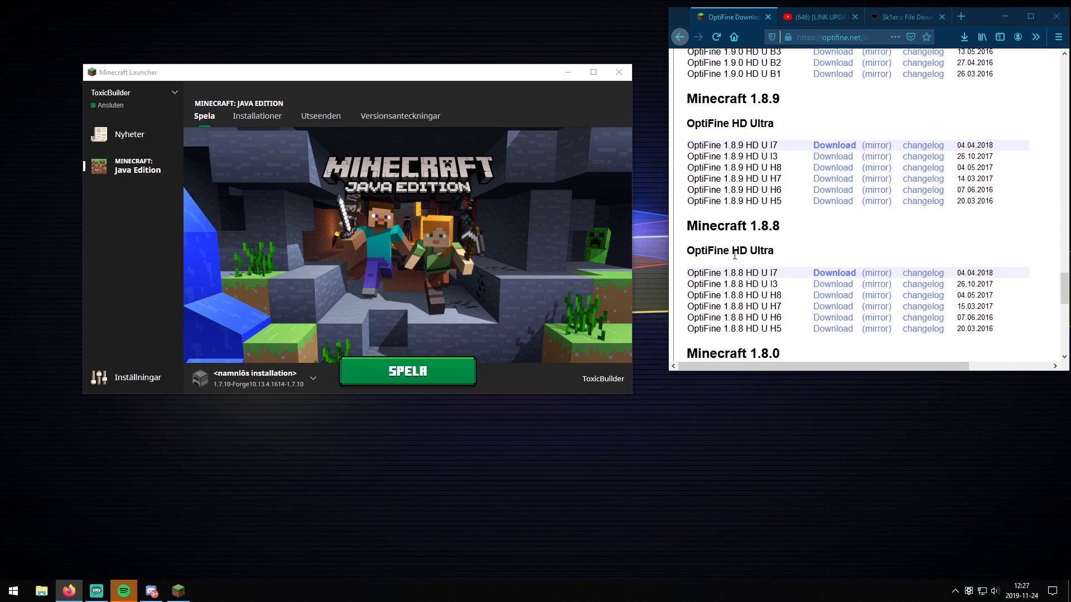
scroll(742, 251, "down", 2)
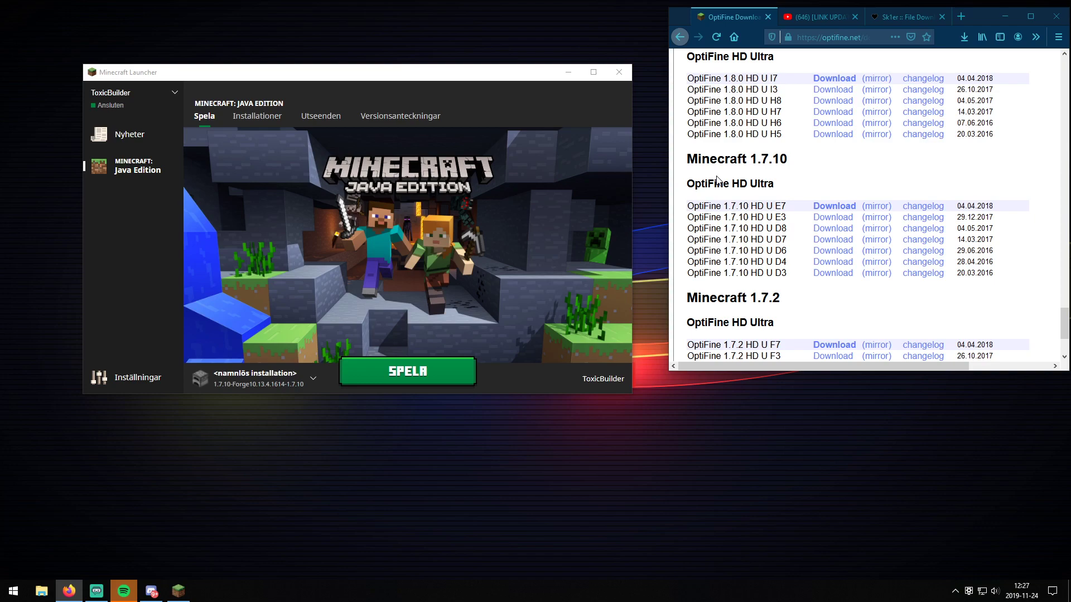
left_click_drag(701, 213, 699, 214)
left_click(697, 208)
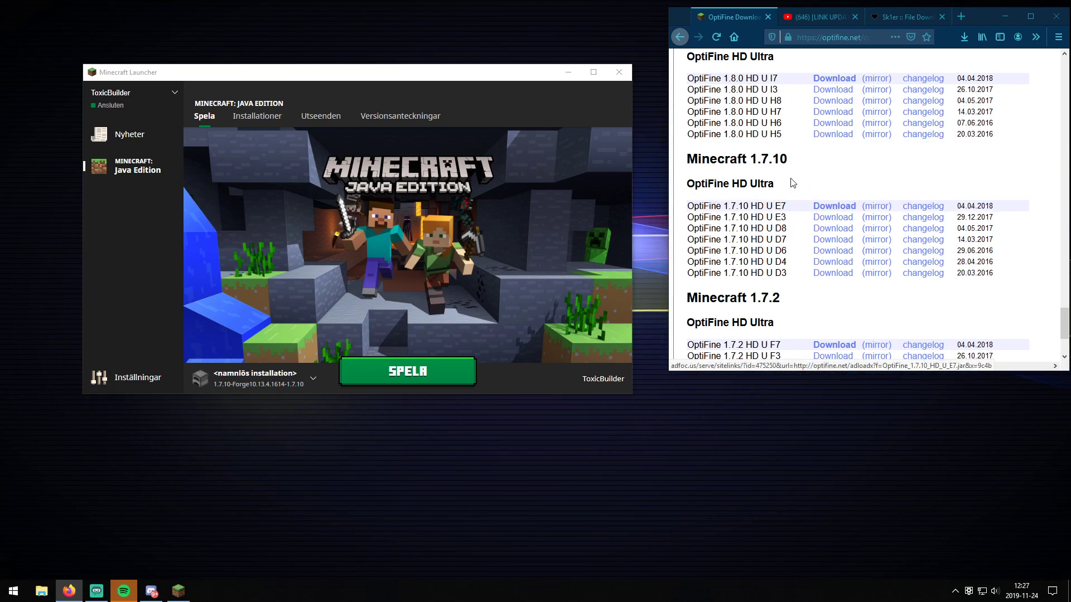
left_click_drag(725, 159, 801, 161)
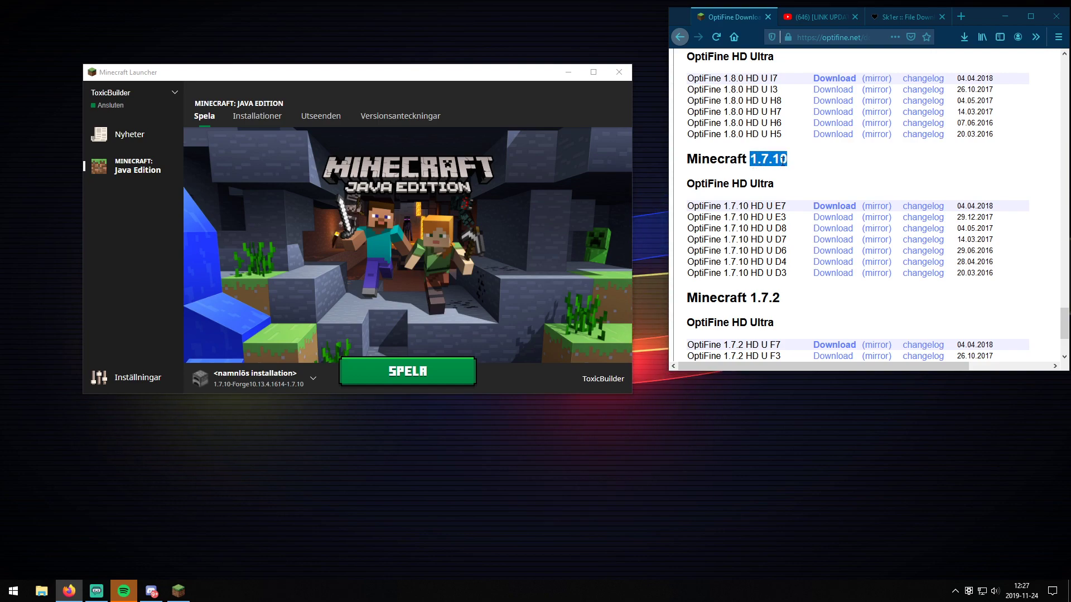
left_click(825, 208)
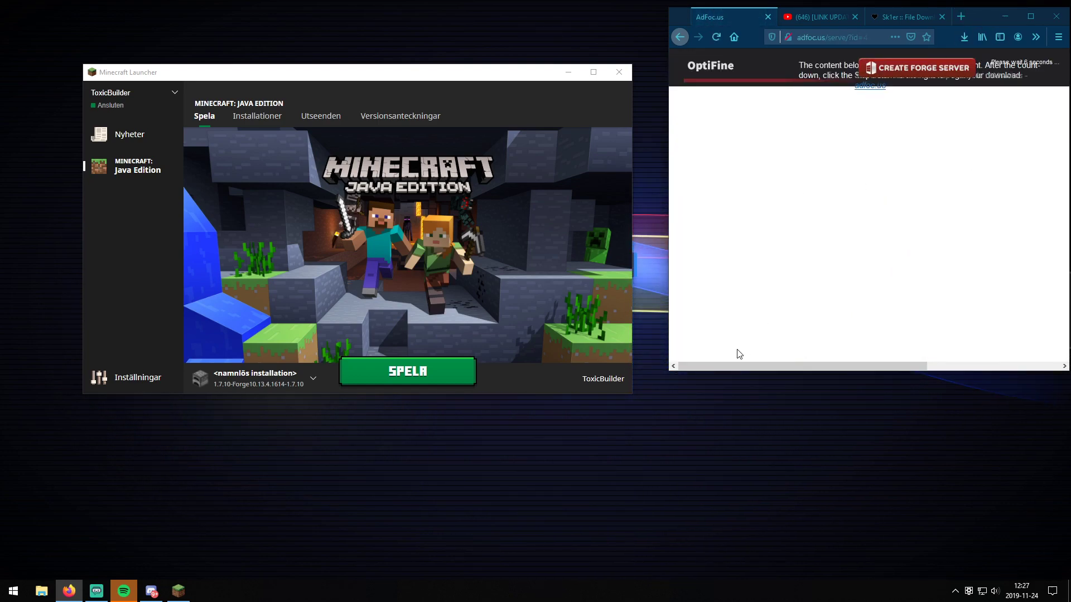
left_click_drag(670, 373, 576, 411)
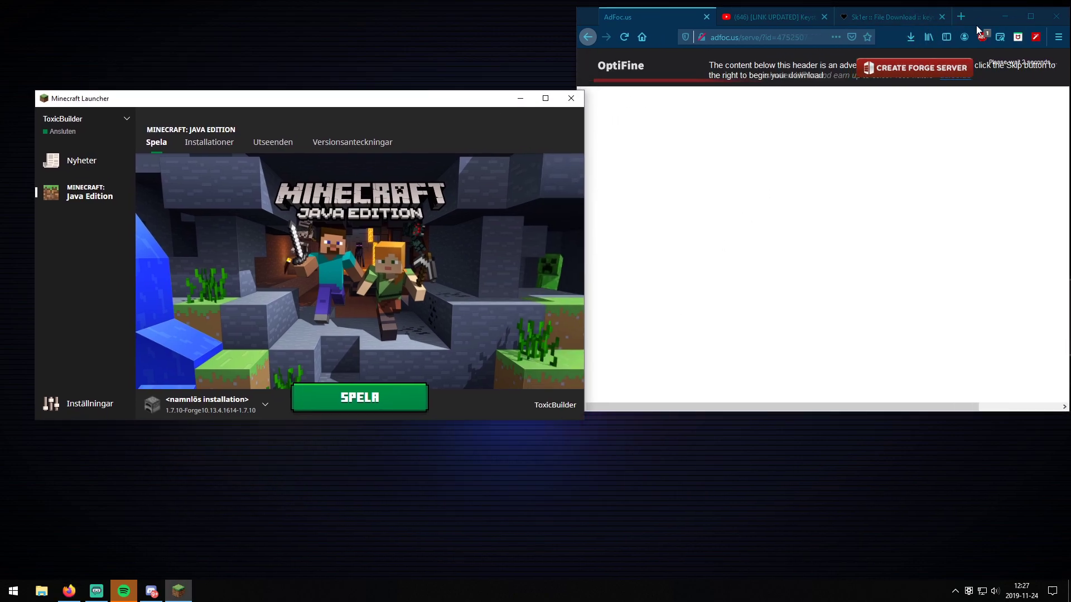
- Skip the ad and save OptiFine_1.7.10_HD_U_E7.jar
double_click(978, 25)
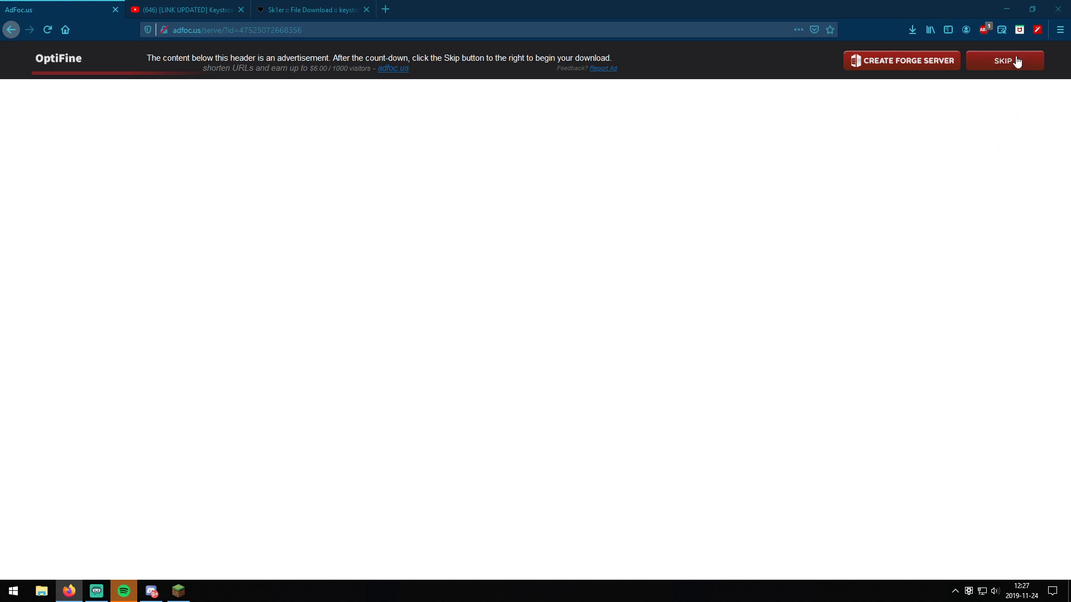
left_click(1015, 60)
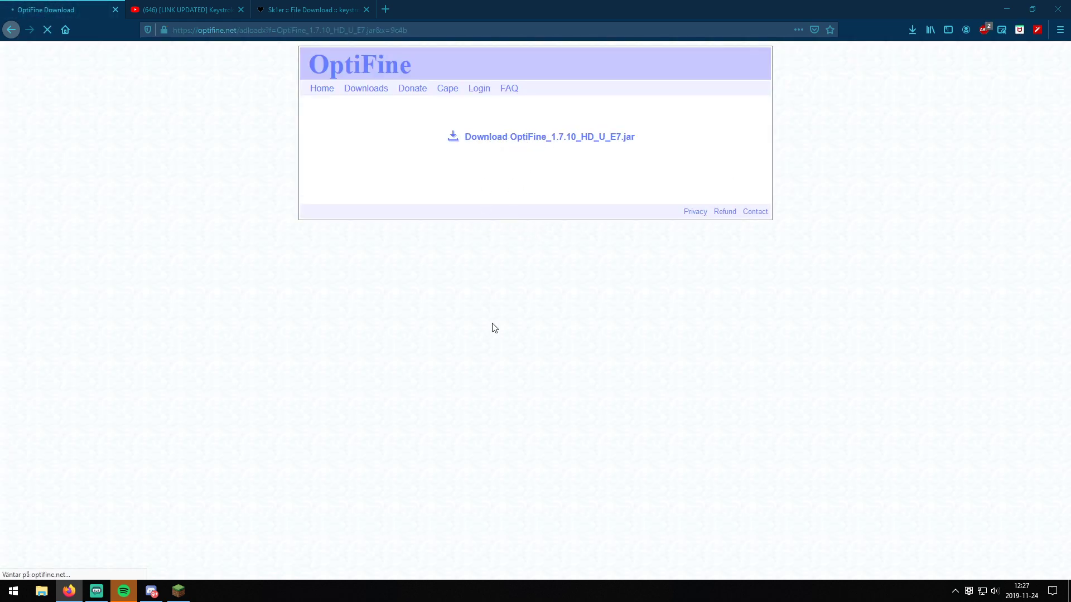
left_click_drag(276, 267, 444, 283)
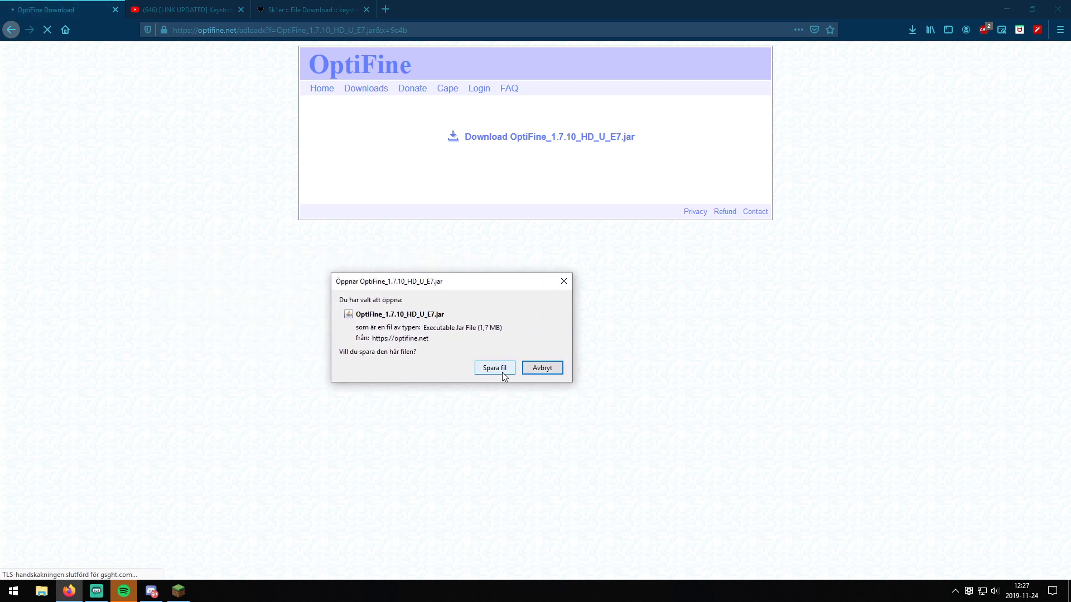
left_click(501, 367)
- Restore the browser window, close the Magic Arena ad tab and list recent downloads
left_click(911, 30)
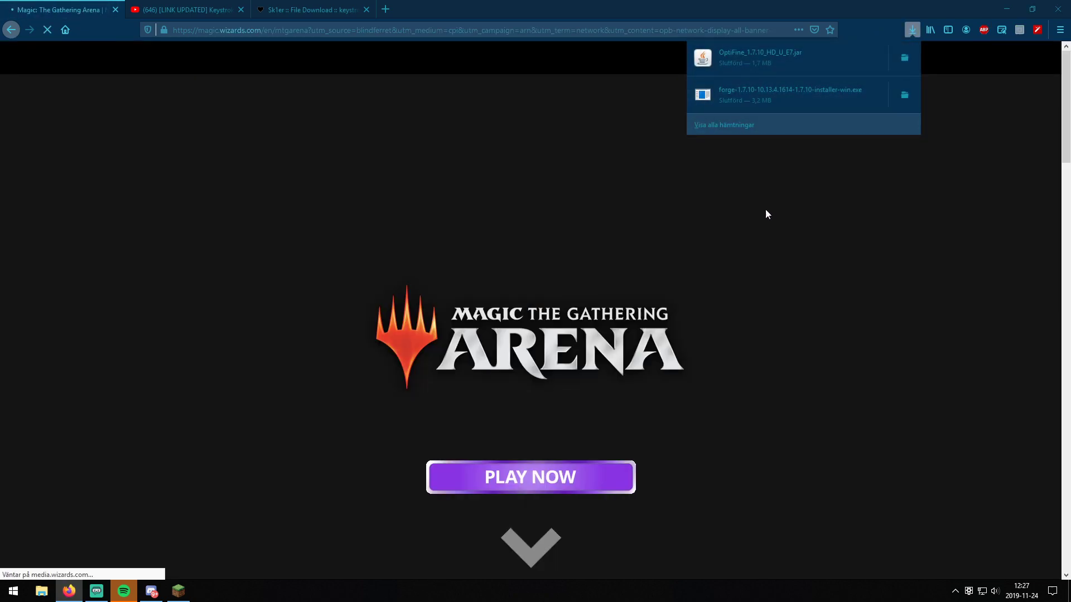
double_click(773, 2)
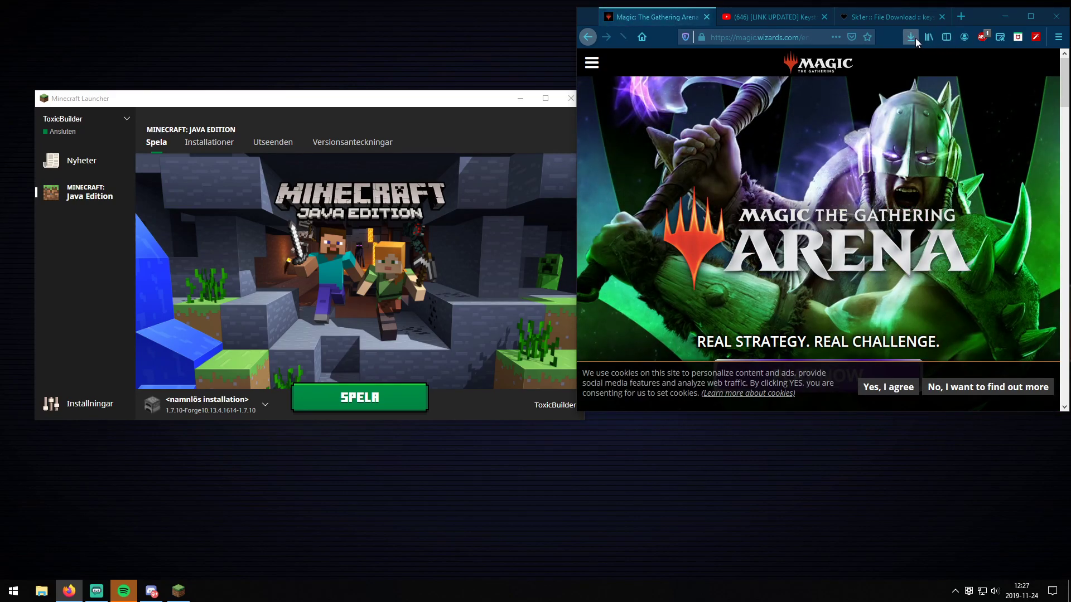
left_click(707, 17)
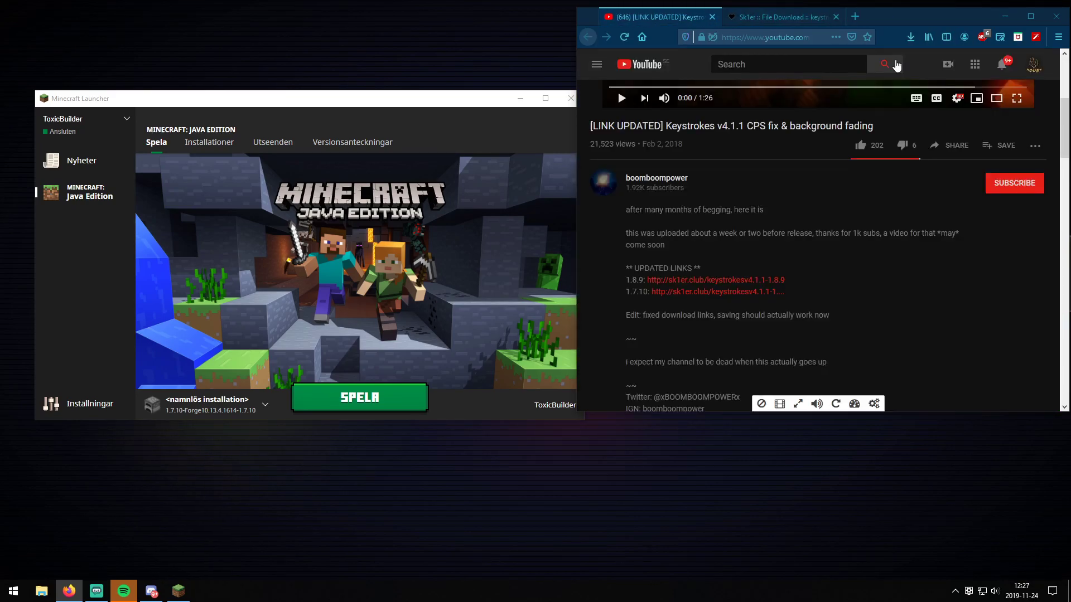
left_click(910, 36)
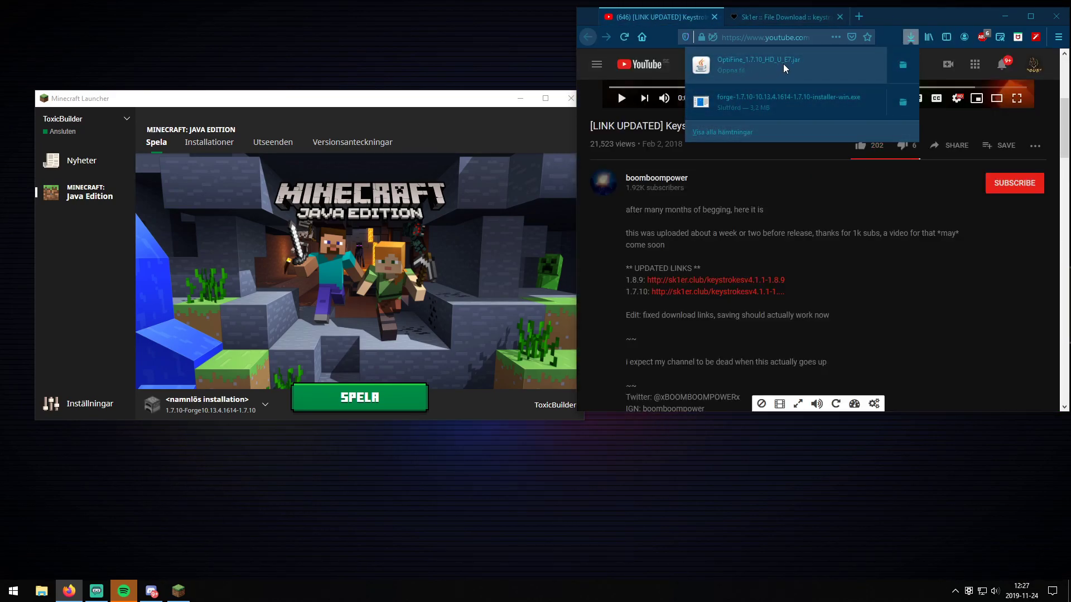
- Drag OptiFine_1.7.10_HD_U_E7.jar onto the desktop, minimize the launcher and open File Explorer
left_click_drag(783, 64, 410, 22)
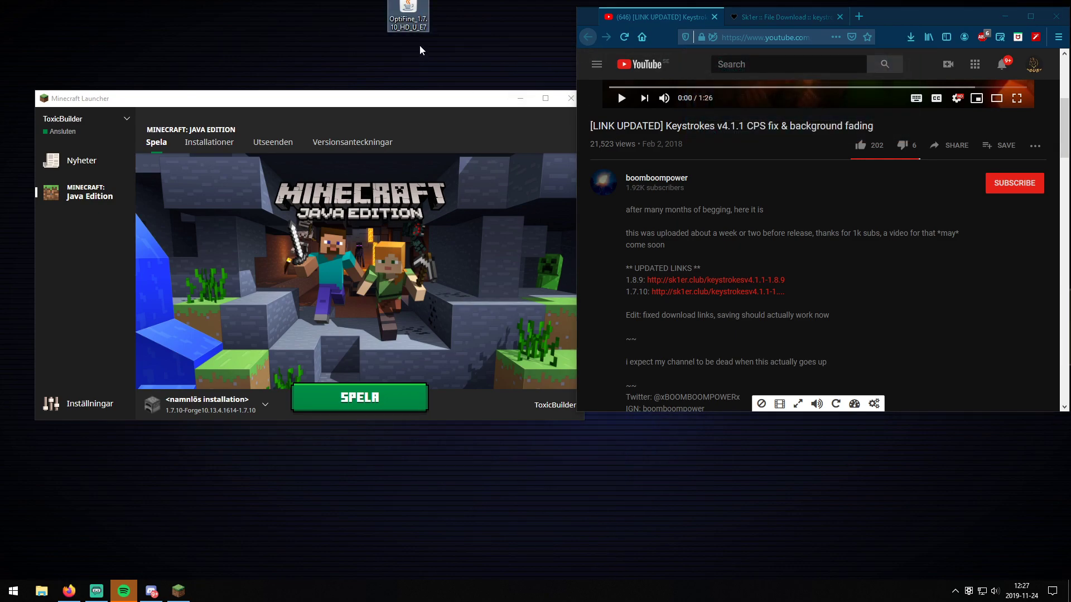
left_click(520, 98)
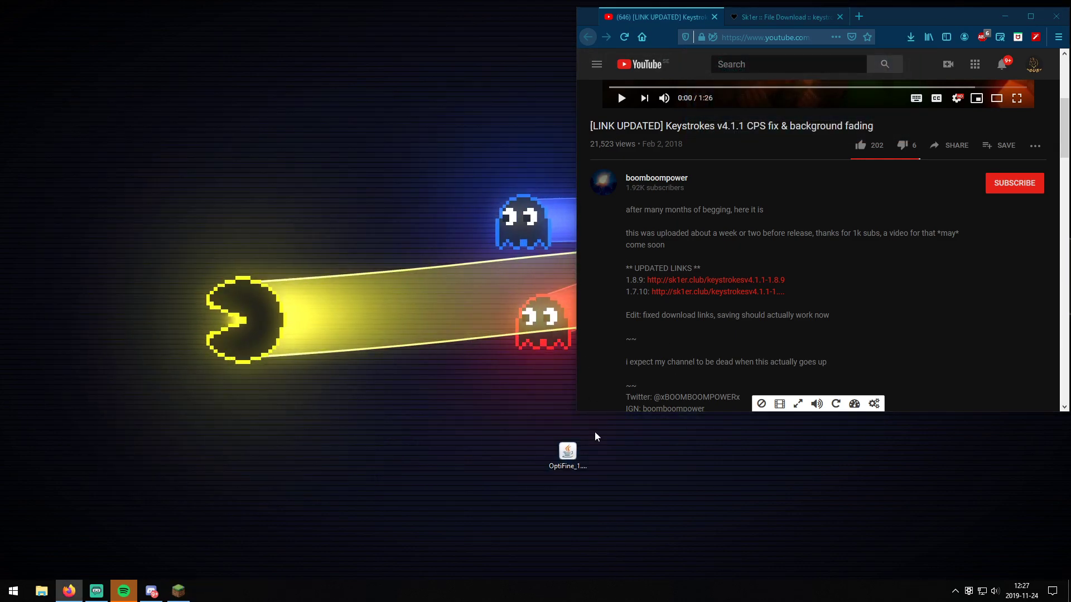
left_click_drag(557, 456, 345, 442)
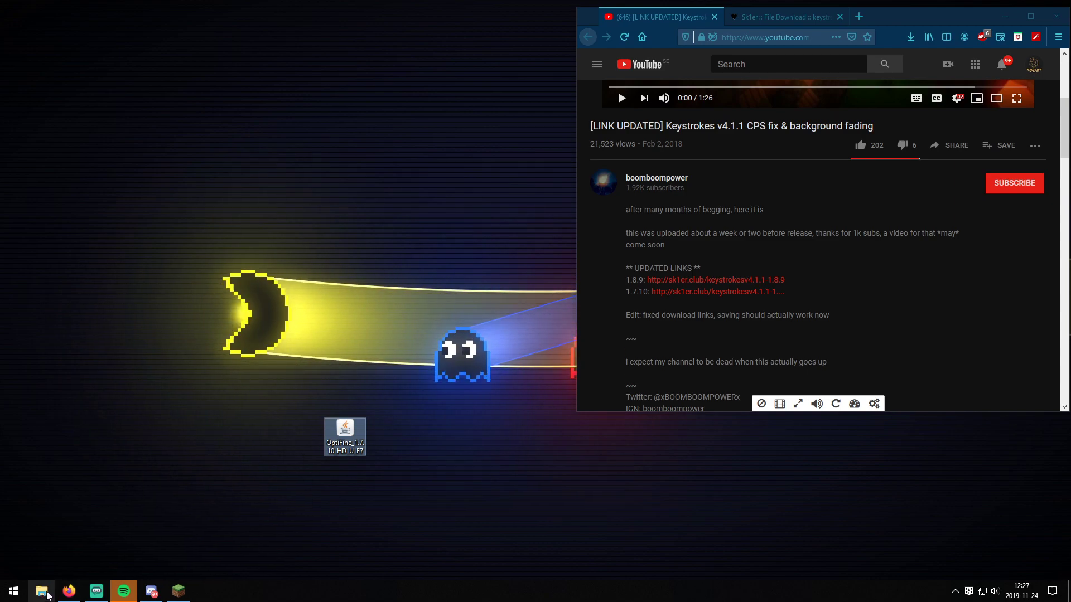
left_click(47, 595)
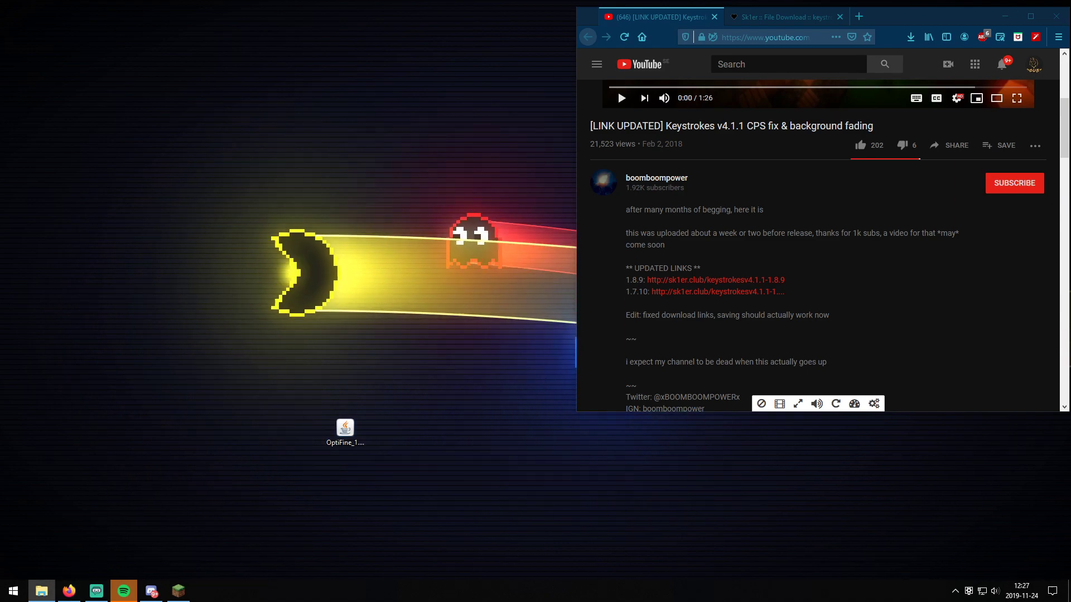
left_click_drag(276, 55, 139, 30)
- Go to %appdata% and open the .minecraft folder
left_click(251, 63)
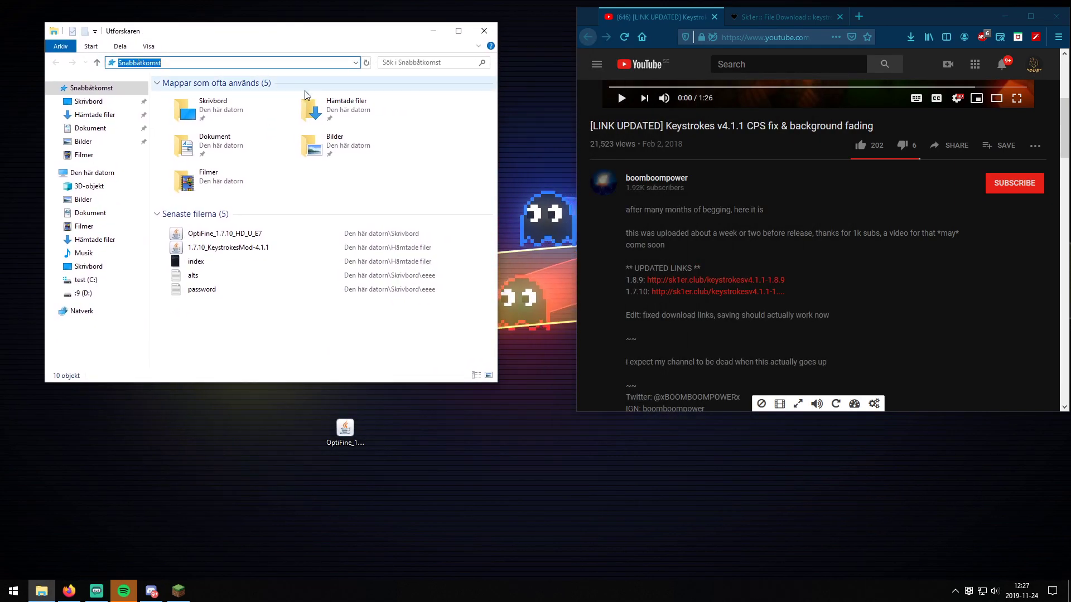
type("%appdayta%")
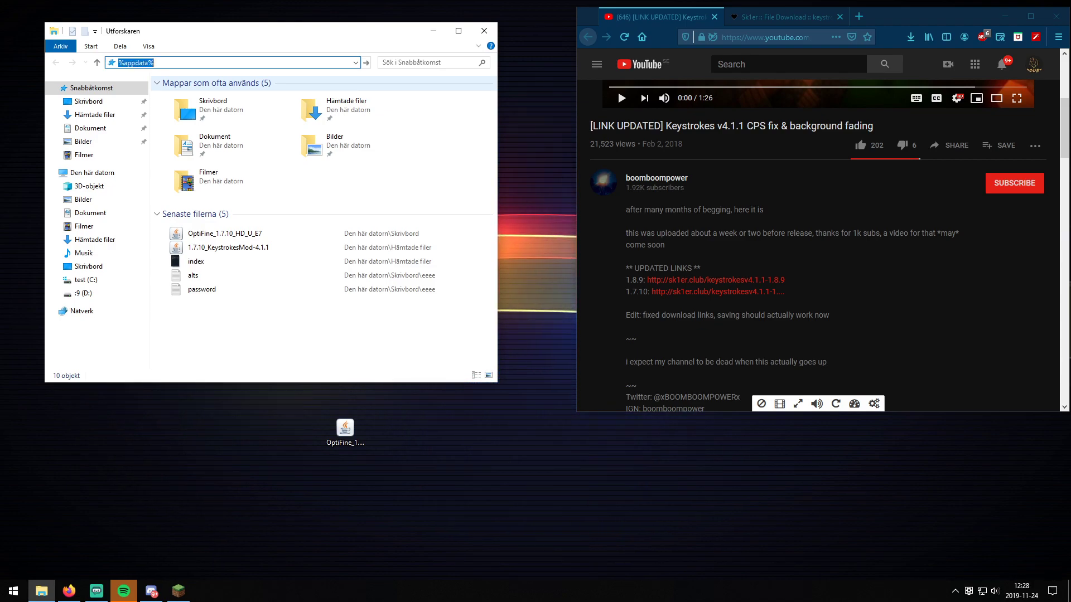
key("Return")
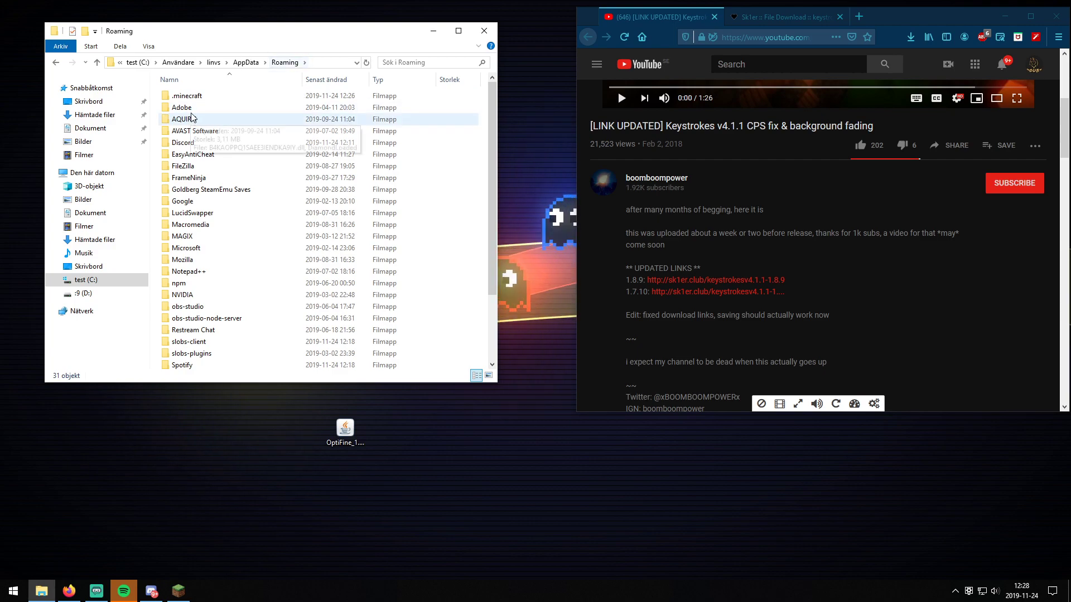
left_click(184, 97)
double_click(184, 97)
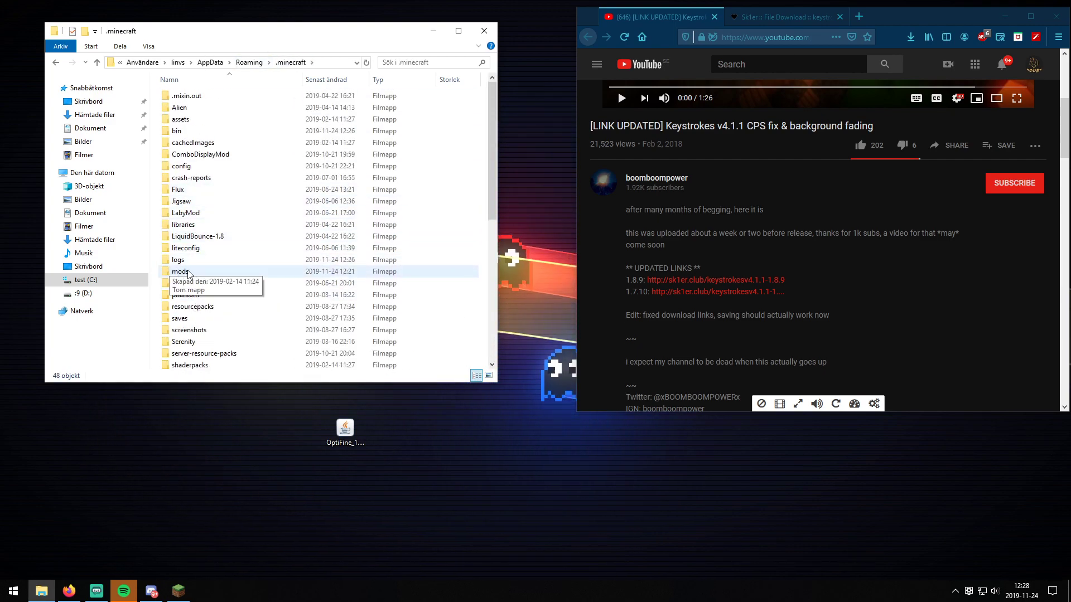
- Delete the old mods folder and create a new folder named mods in .minecraft
double_click(191, 271)
left_click(246, 63)
right_click(183, 270)
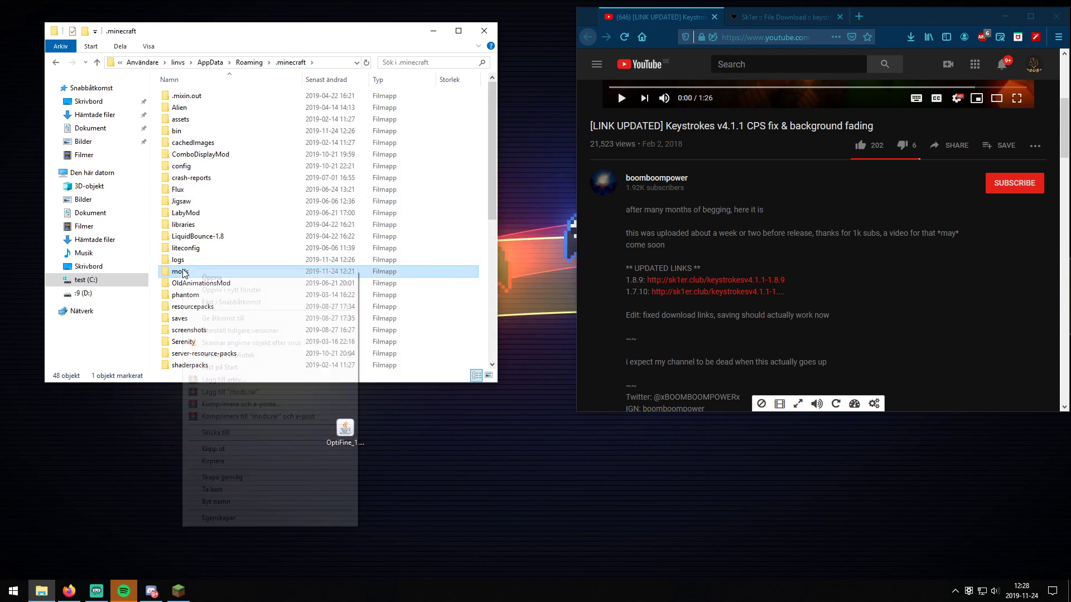
left_click(223, 489)
right_click(418, 260)
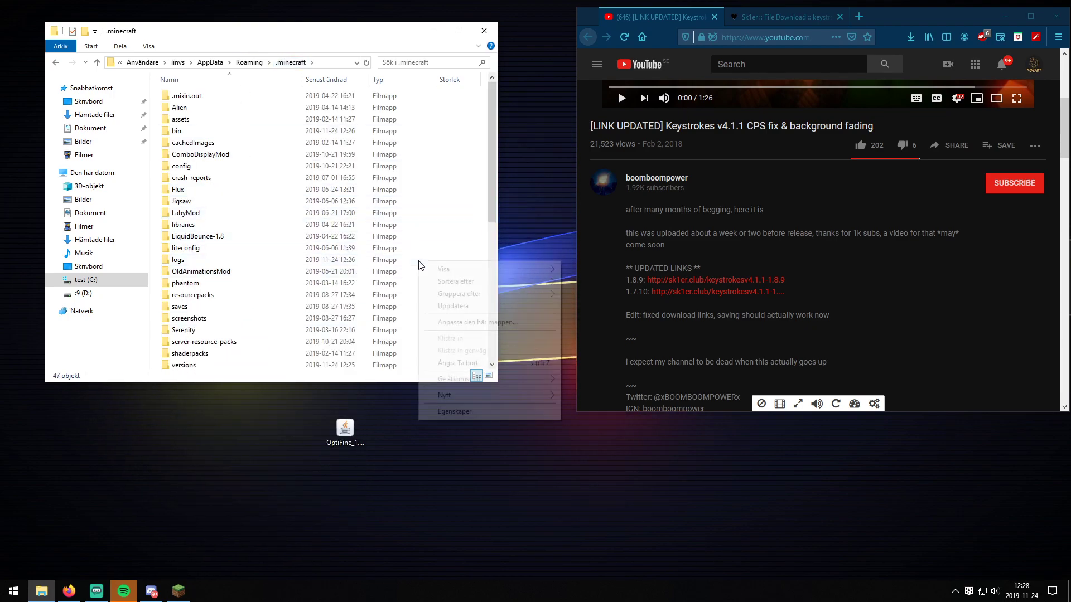
right_click(154, 252)
mouse_move(223, 382)
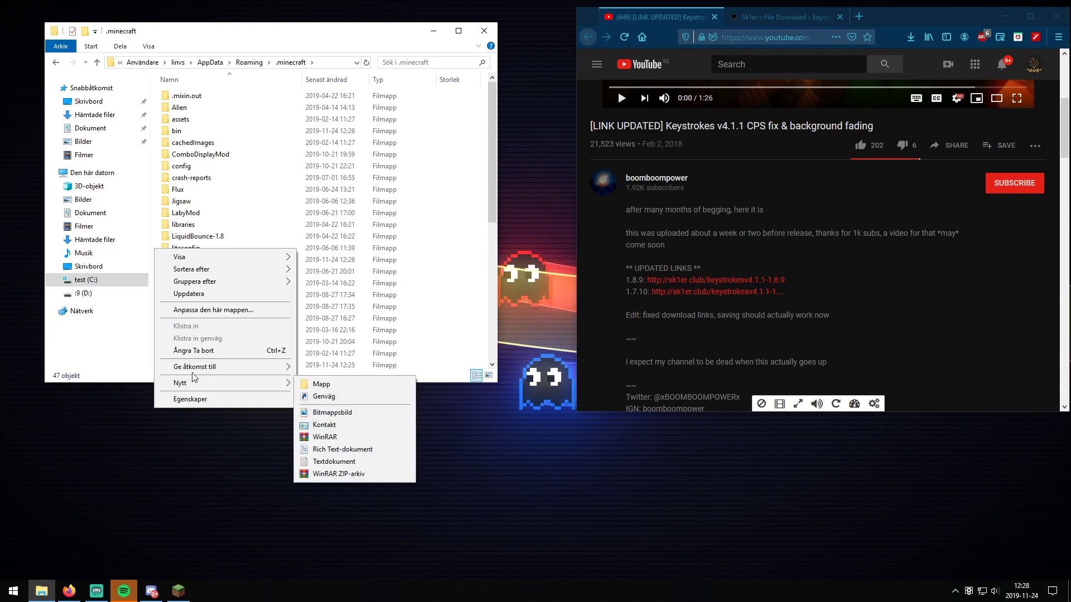
left_click(321, 379)
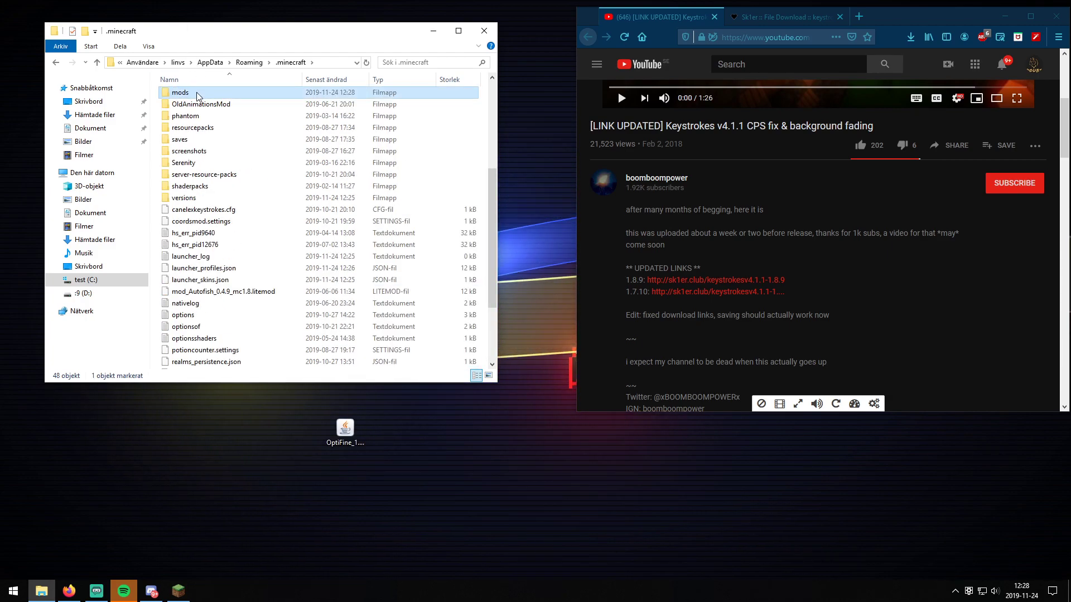
- Create a 1.7.10 subfolder inside the new mods folder
double_click(196, 96)
right_click(265, 237)
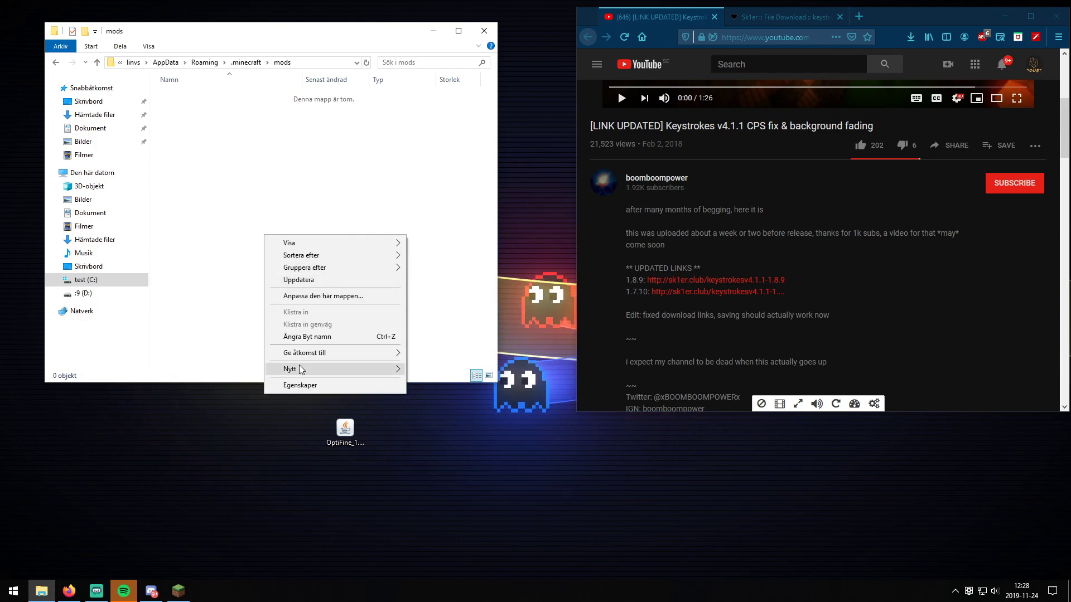
mouse_move(397, 369)
left_click(431, 372)
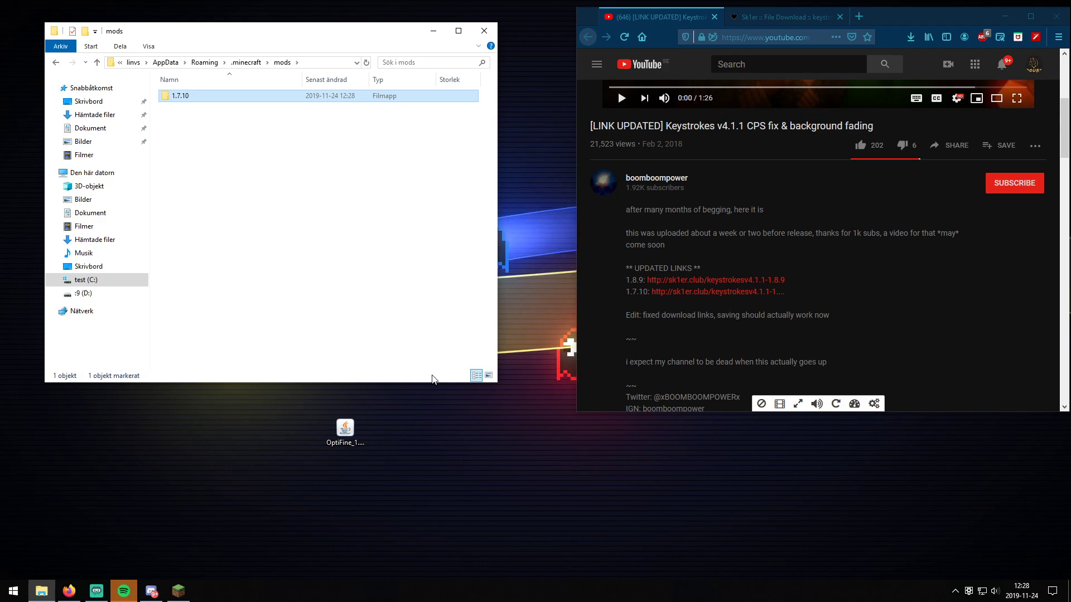
left_click_drag(249, 180, 262, 235)
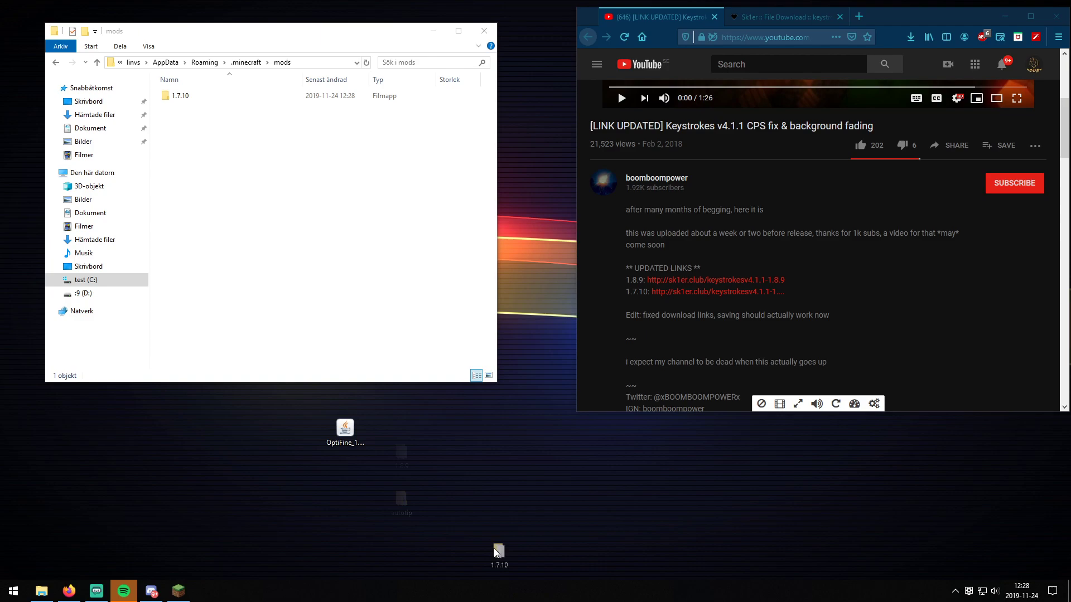
- Move the desktop autotip folder into the 1.8.9 folder
double_click(427, 500)
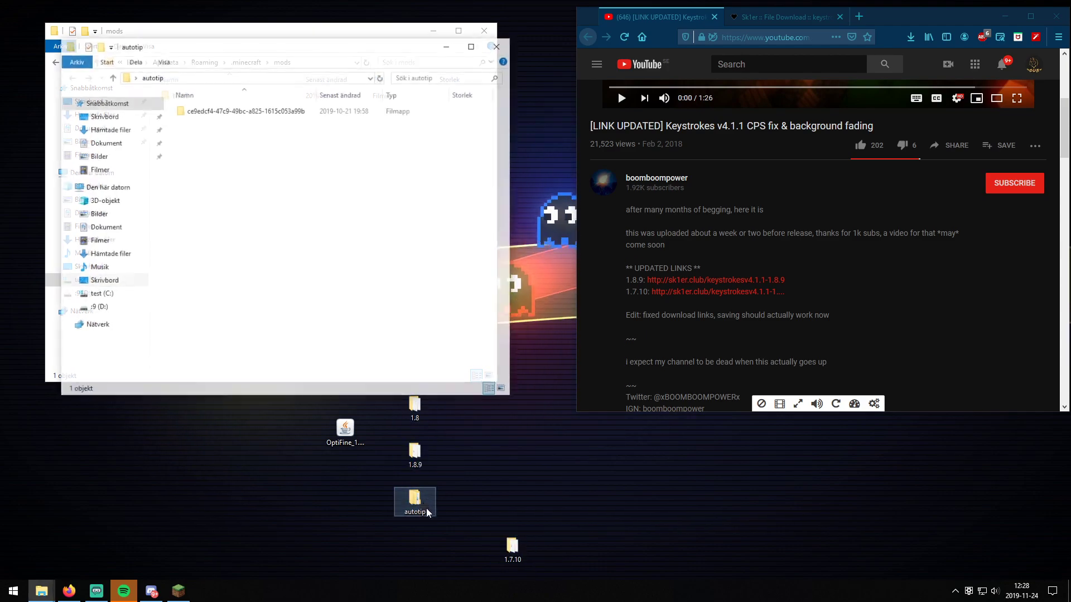
left_click(493, 11)
left_click_drag(414, 498, 412, 464)
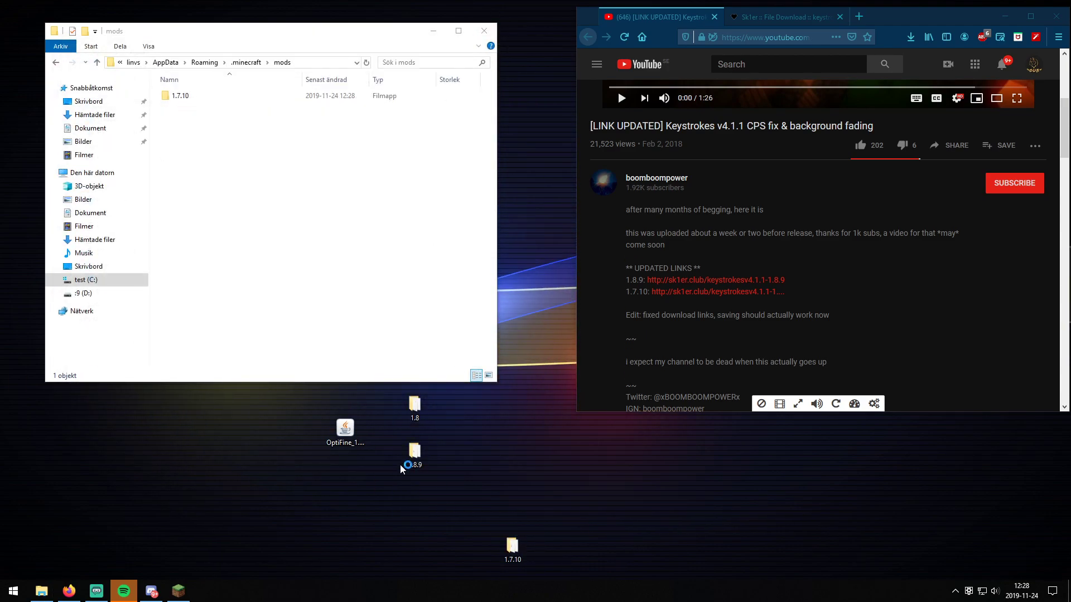
- Check and then delete the 1.8, 1.8.9 and 1.7.10 folders from the desktop
left_click(414, 419)
double_click(414, 419)
left_click(512, 56)
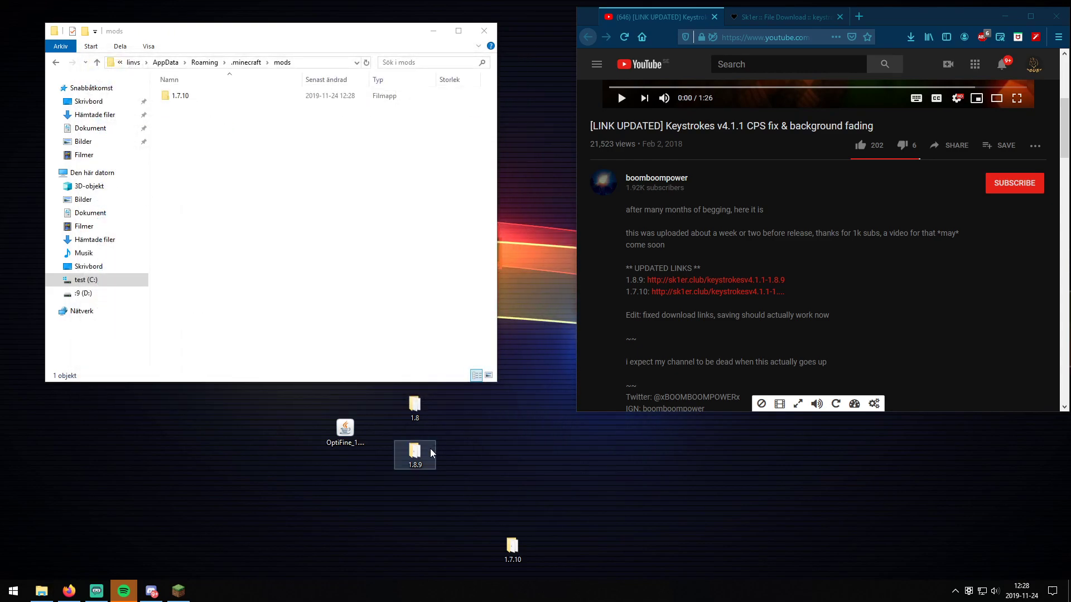
double_click(426, 449)
left_click(524, 76)
double_click(512, 547)
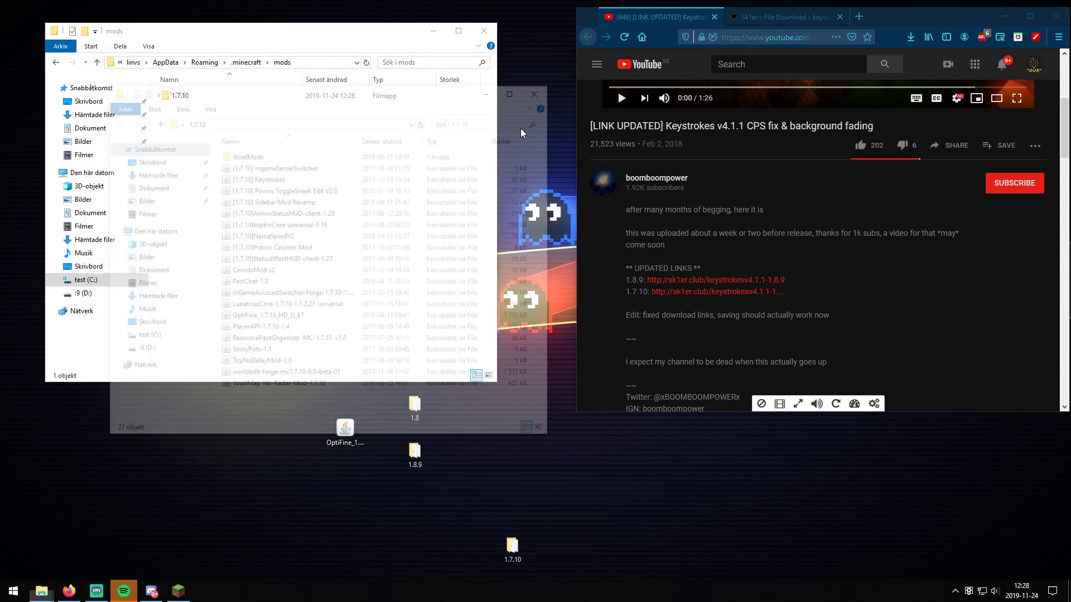
left_click(541, 87)
left_click_drag(585, 568, 402, 404)
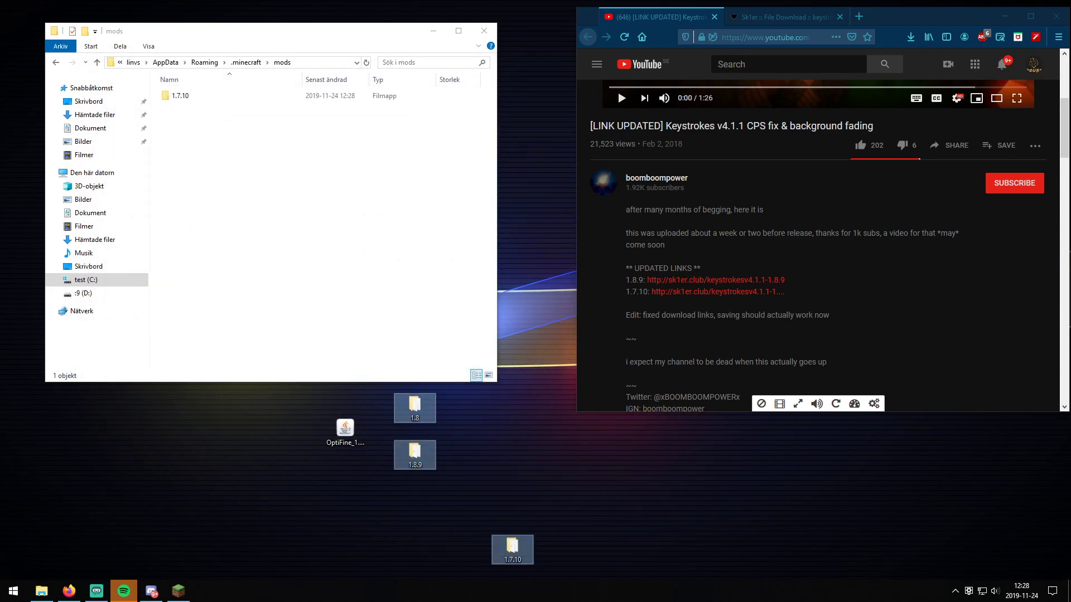
key("Delete")
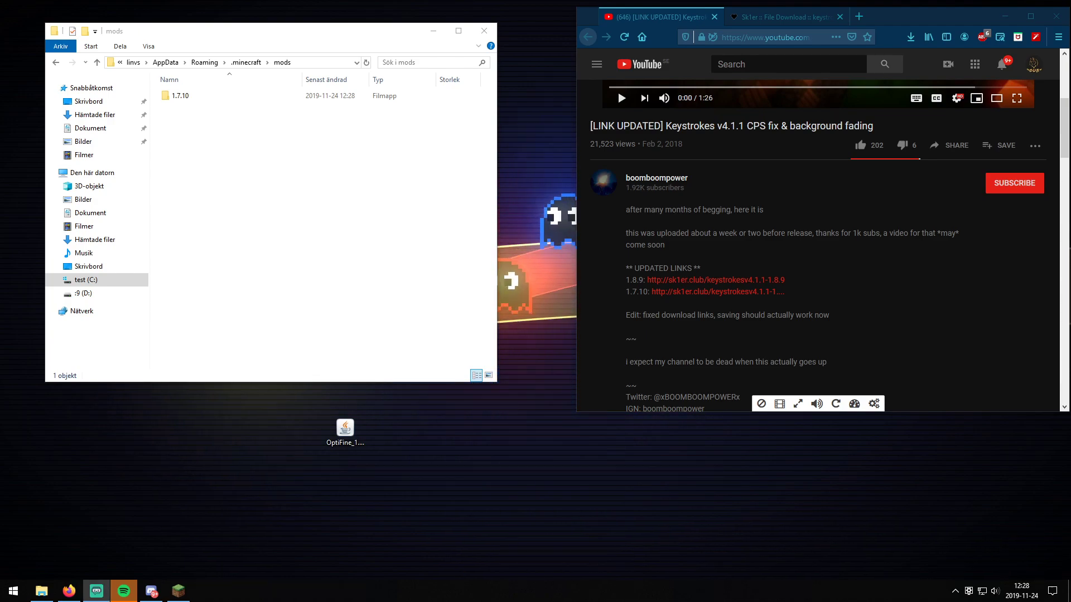
left_click(189, 109)
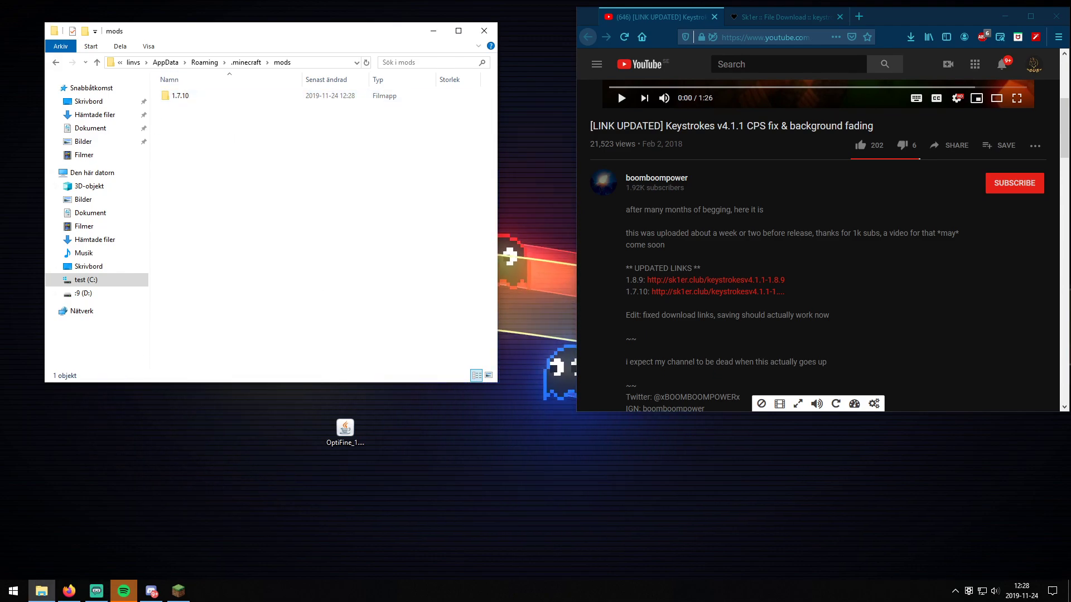
- Delete the 1.7.10 folder and move OptiFine_1.7.10_HD_U_E7.jar from the desktop into mods
right_click(179, 96)
left_click(212, 316)
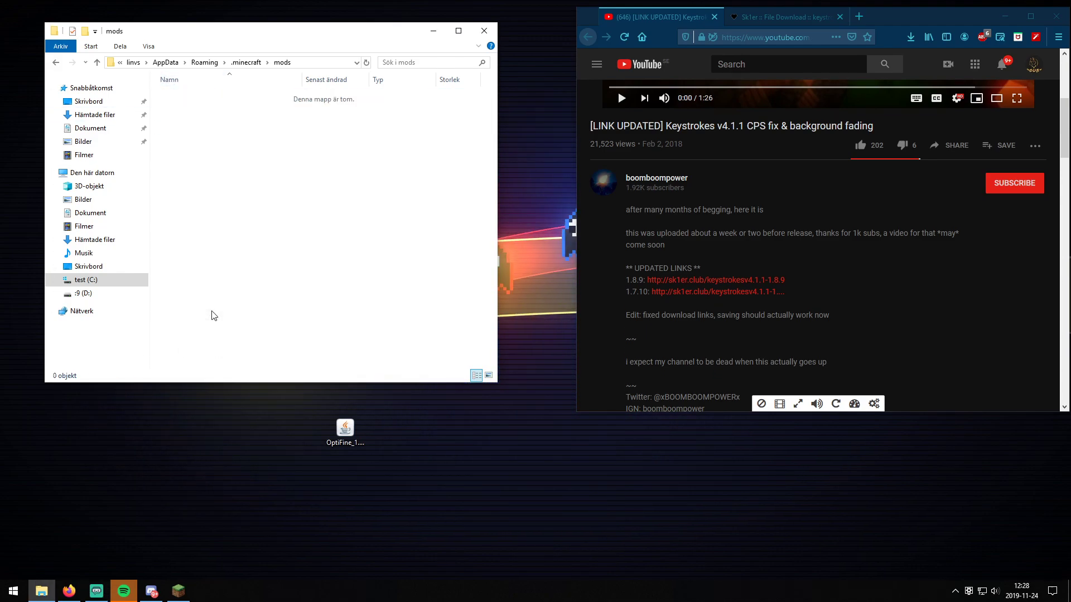
left_click(350, 428)
left_click_drag(351, 429, 301, 195)
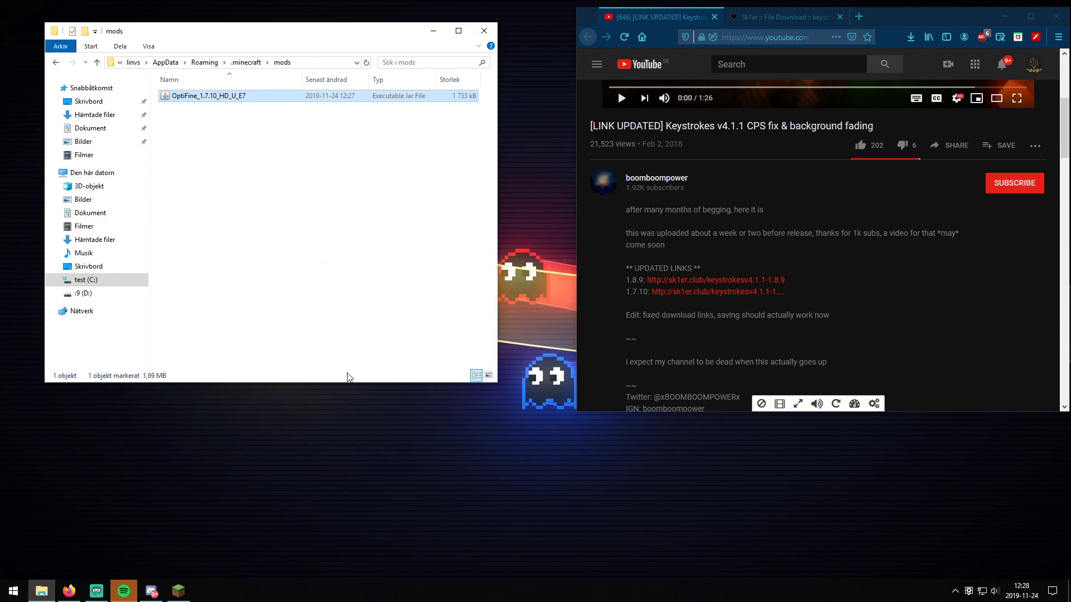
- Cancel the new-shortcut wizard in mods and bring up the Minecraft Launcher
right_click(279, 116)
mouse_move(335, 250)
left_click(440, 264)
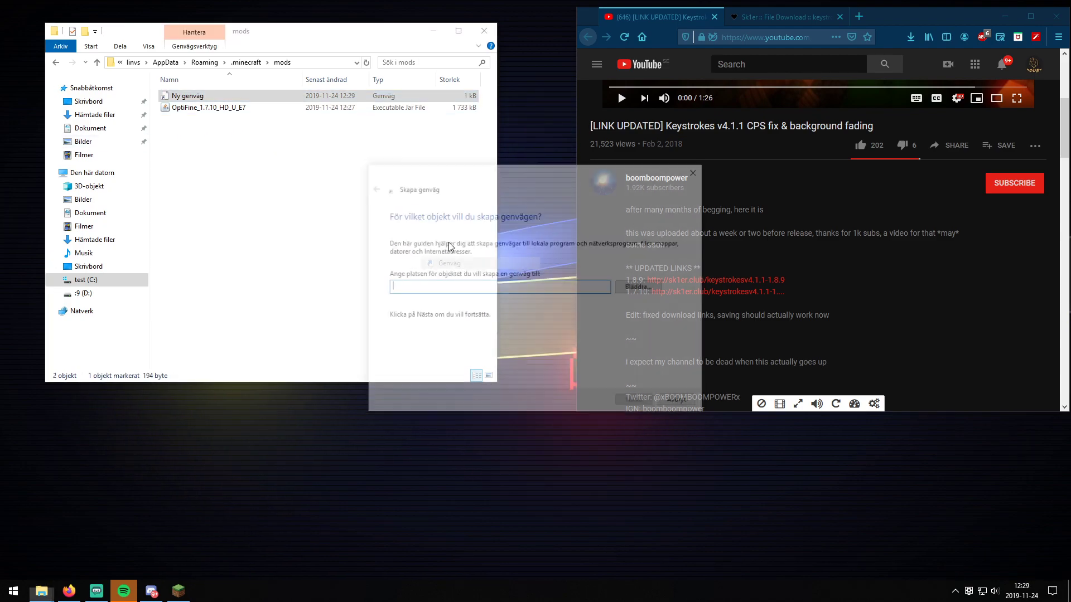
left_click(704, 170)
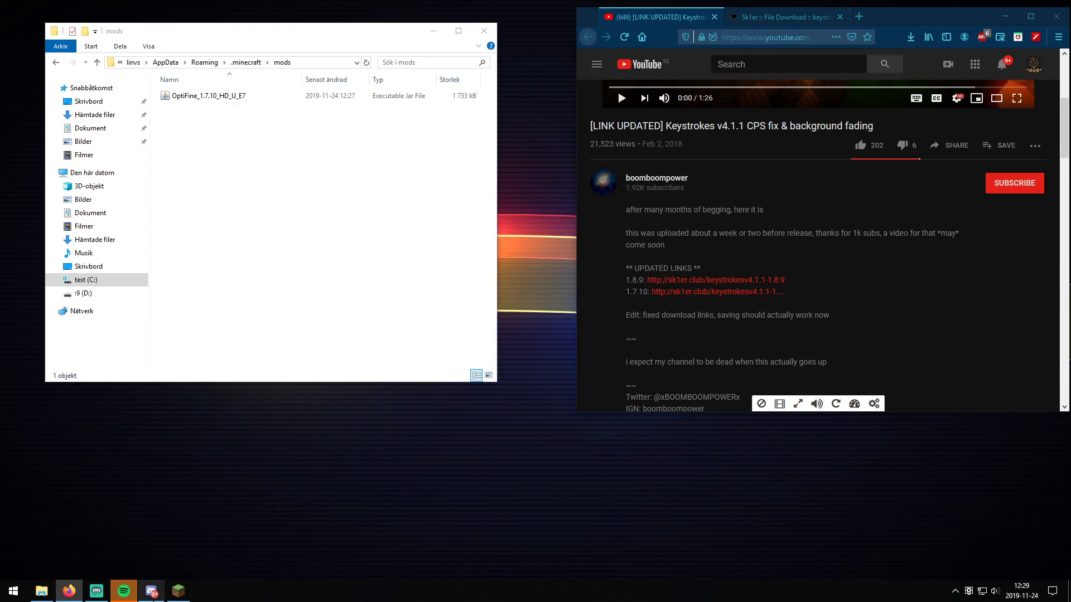
left_click(179, 592)
left_click(226, 414)
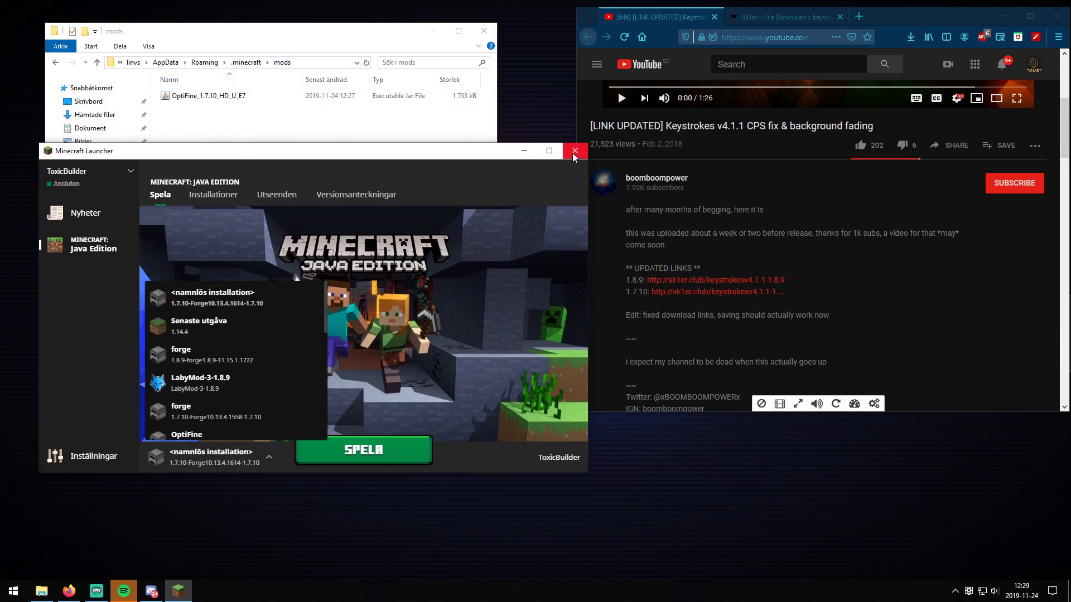
- Close the launcher, the shortcut dialog, the mods window and the eeee File Explorer window
left_click(575, 150)
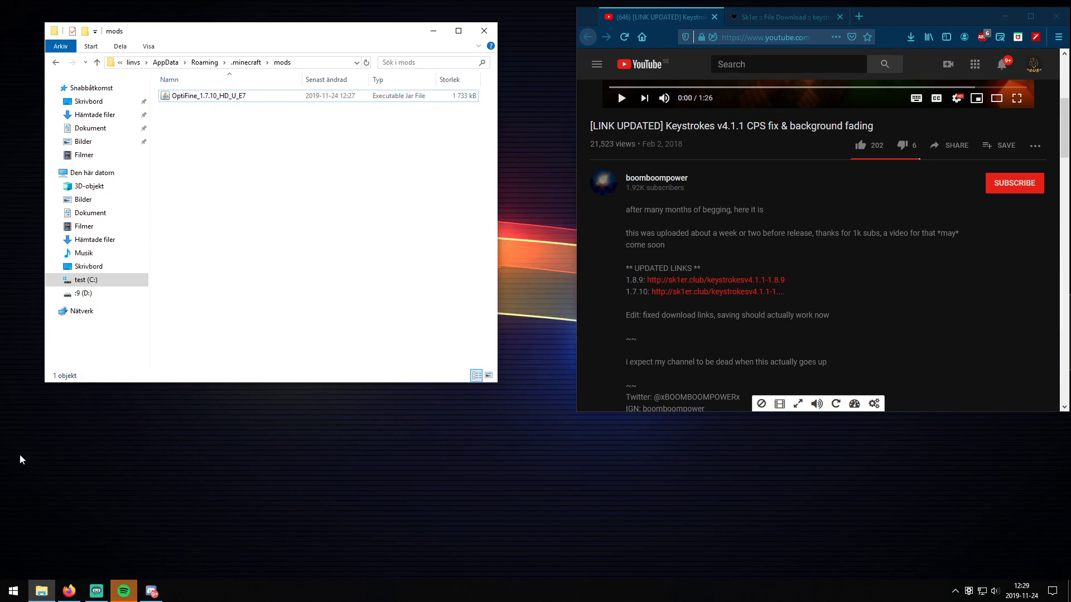
left_click_drag(212, 96, 86, 280)
left_click(613, 296)
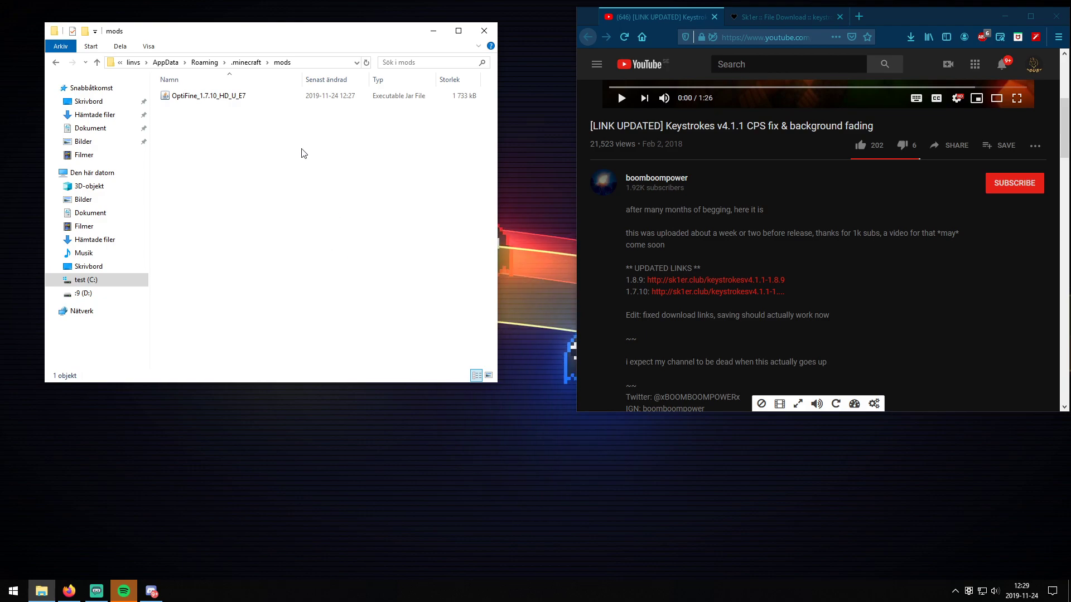
left_click_drag(218, 46, 258, 100)
left_click(534, 89)
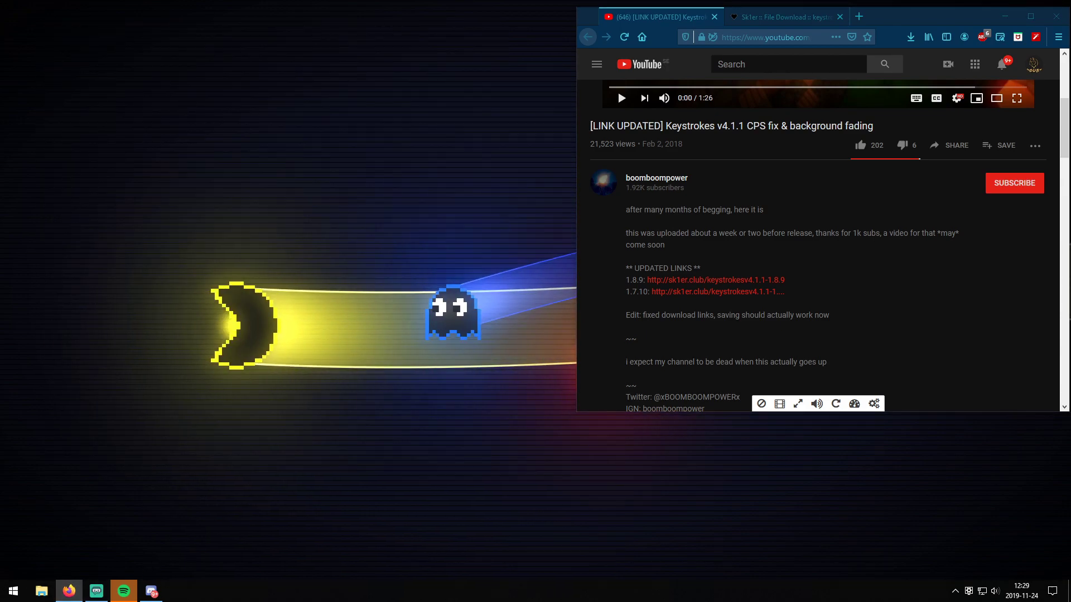
left_click(41, 591)
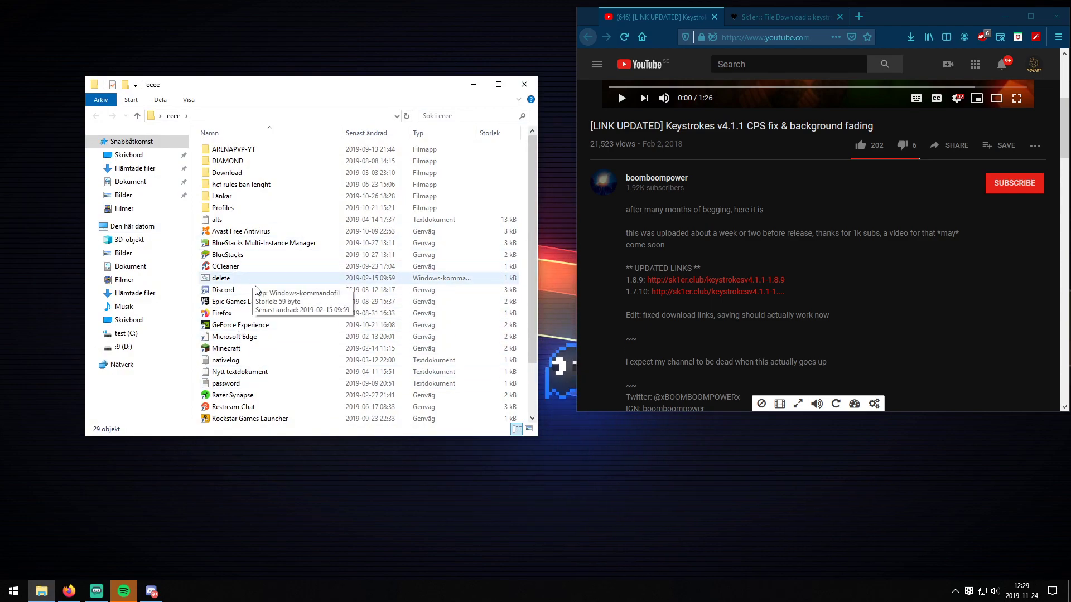
scroll(282, 280, "down", 2)
left_click(524, 84)
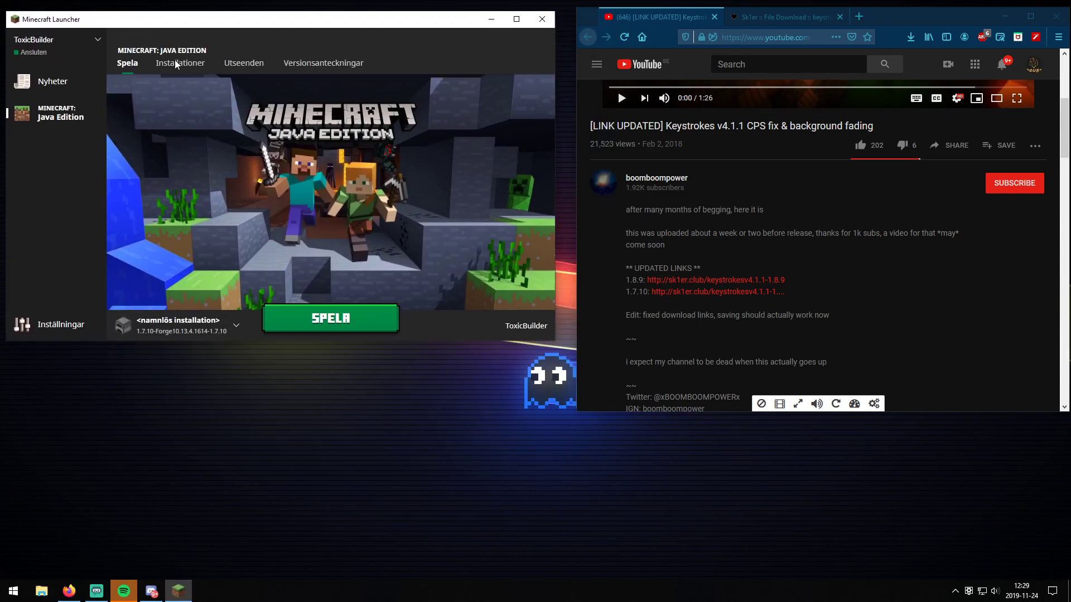
- Launch the 1.7.10-Forge10.13.4.1614-1.7.10 installation with SPELA, then return to the YouTube tab
left_click(203, 328)
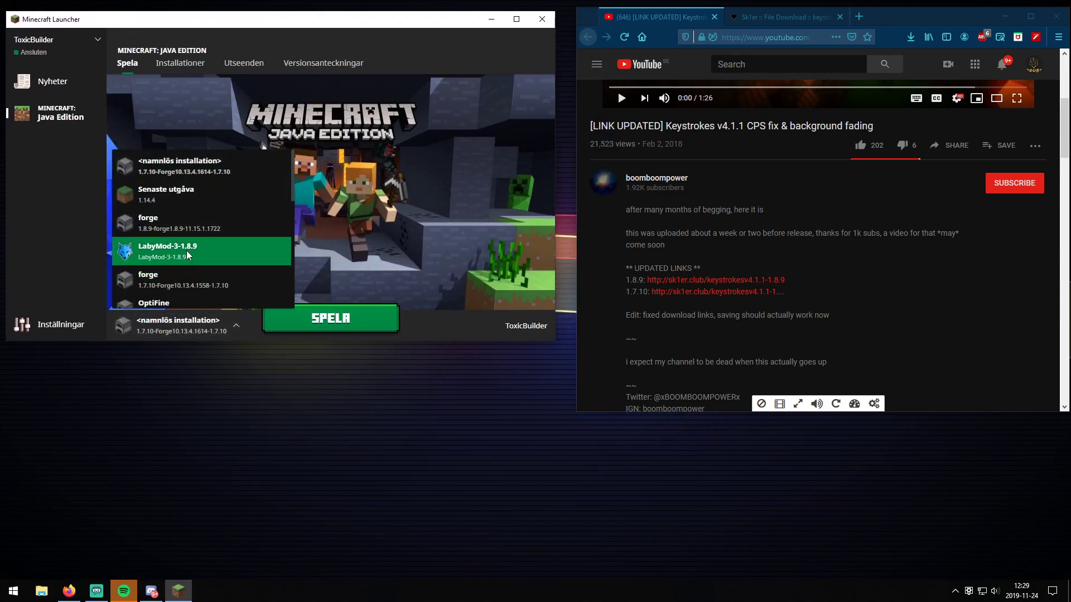
left_click(209, 325)
left_click(285, 325)
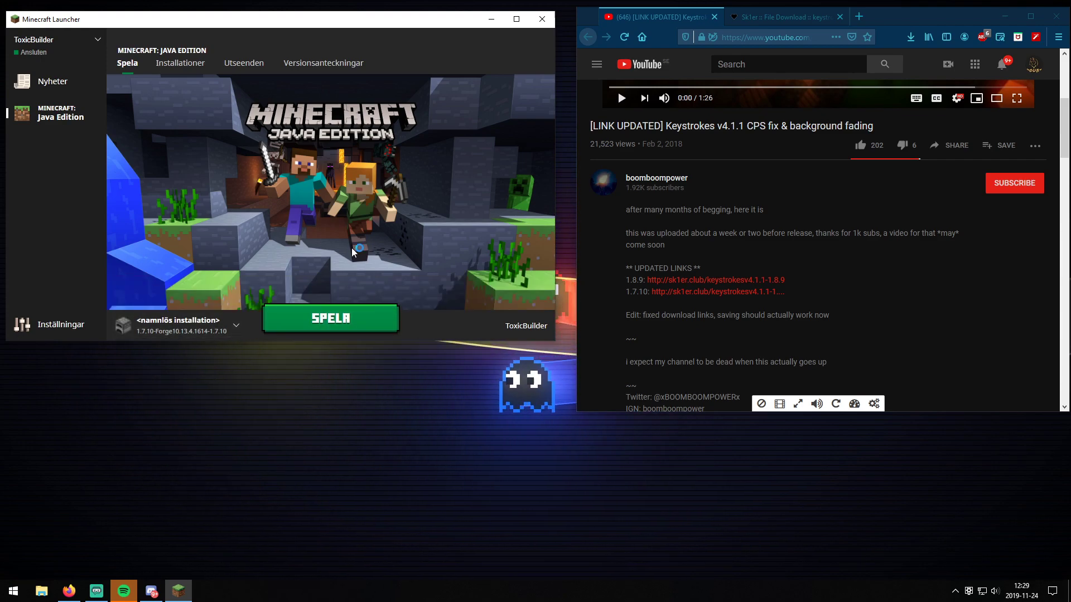
left_click(779, 16)
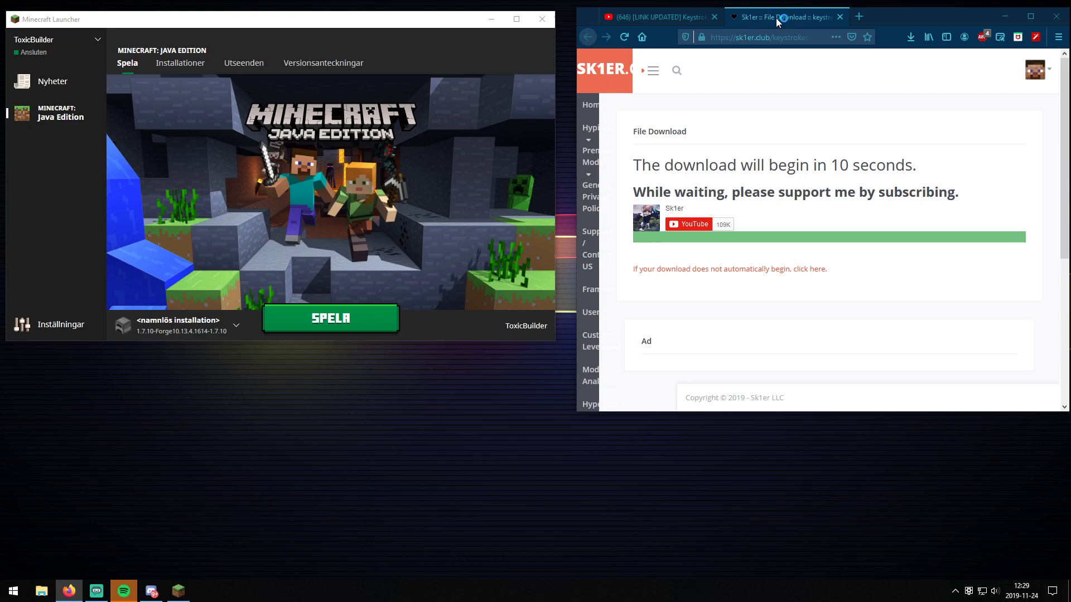
key("ctrl+Tab")
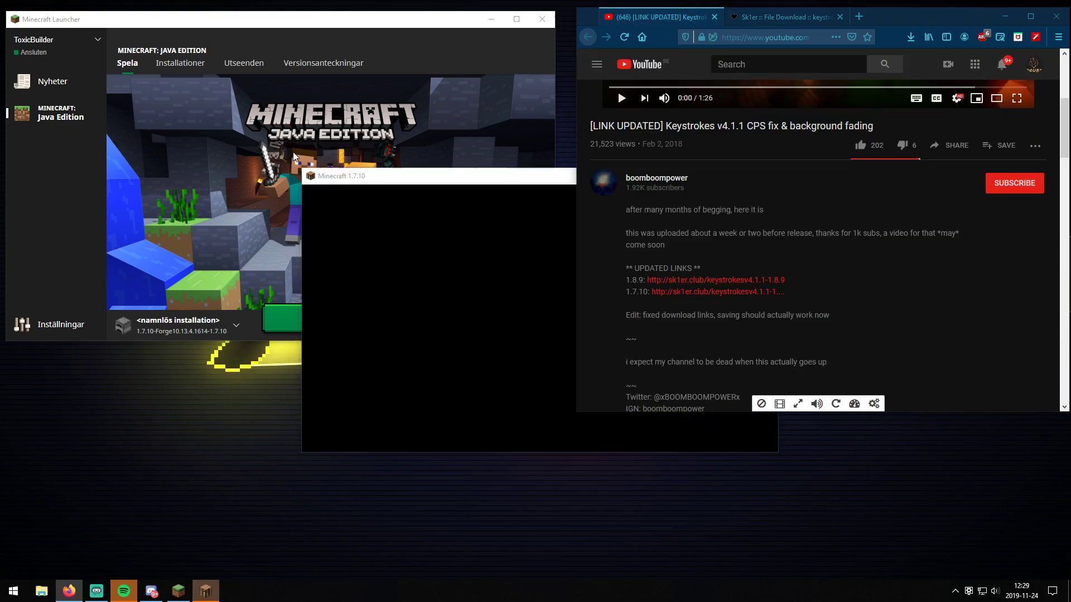
scroll(751, 208, "up", 4)
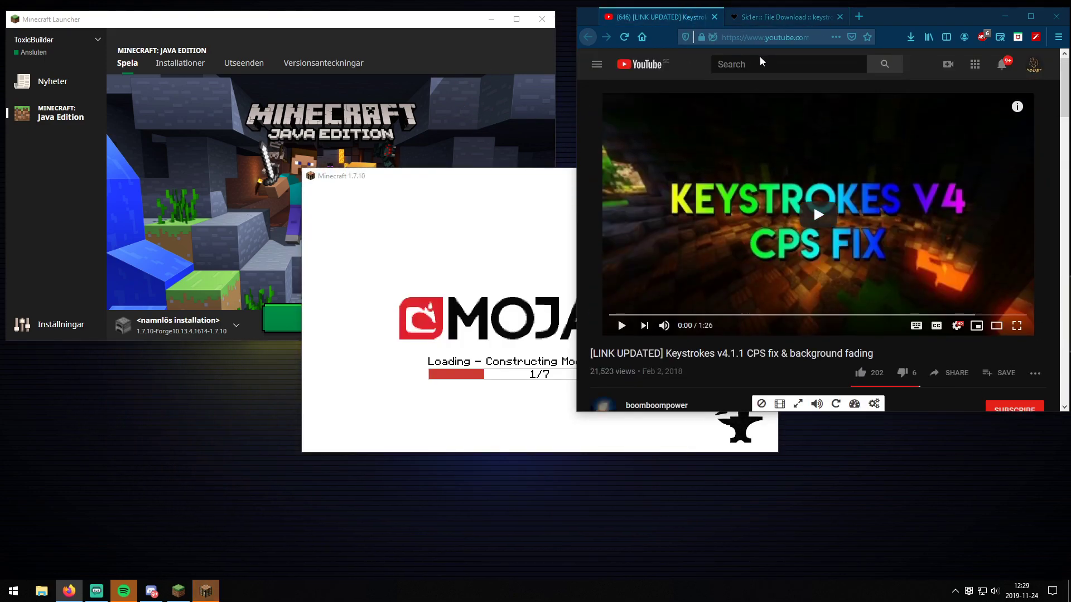
- Search YouTube for 'statuseffecthud 1.7.10' and open the Bspkrs Mods for 1.7.10 video
left_click(785, 62)
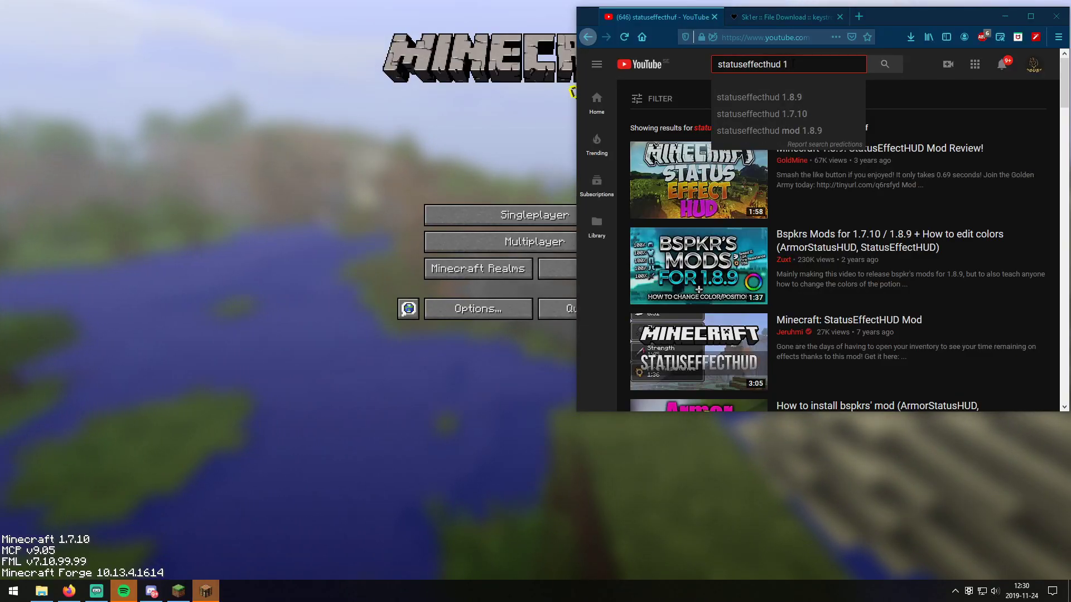
key("Down")
key("Down")
key("Return")
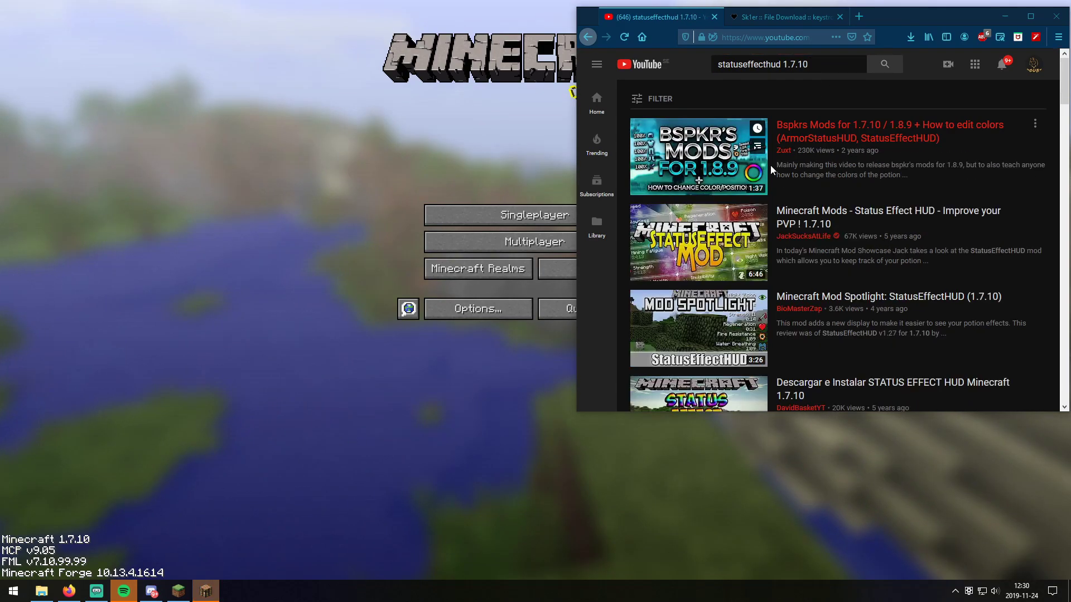
left_click(903, 168)
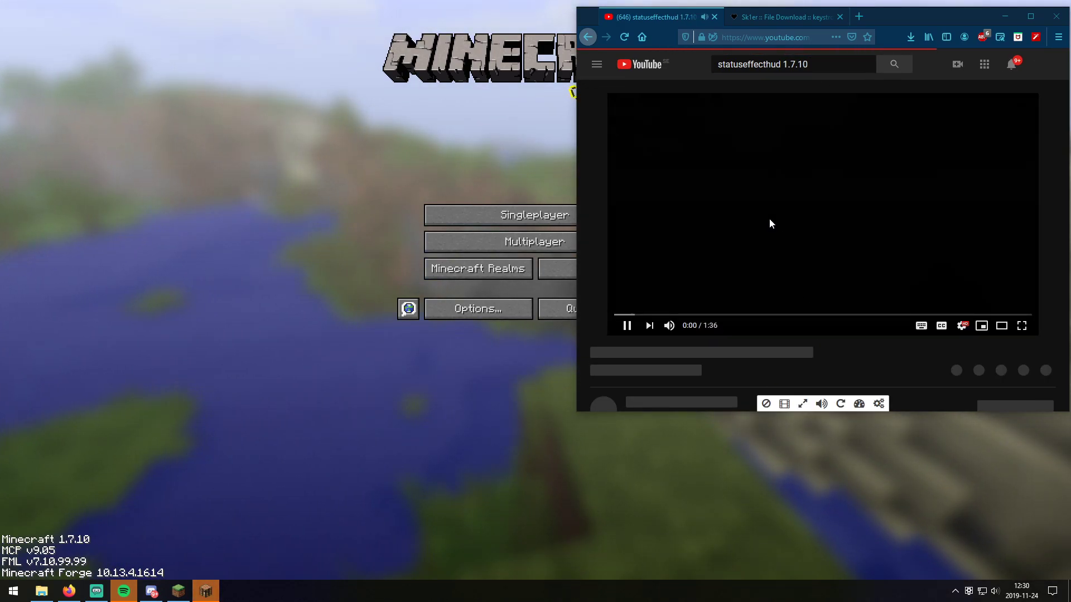
- Pause the video, expand its description and scroll to the 1.7.10 download links
left_click(768, 224)
scroll(697, 301, "down", 3)
left_click(646, 306)
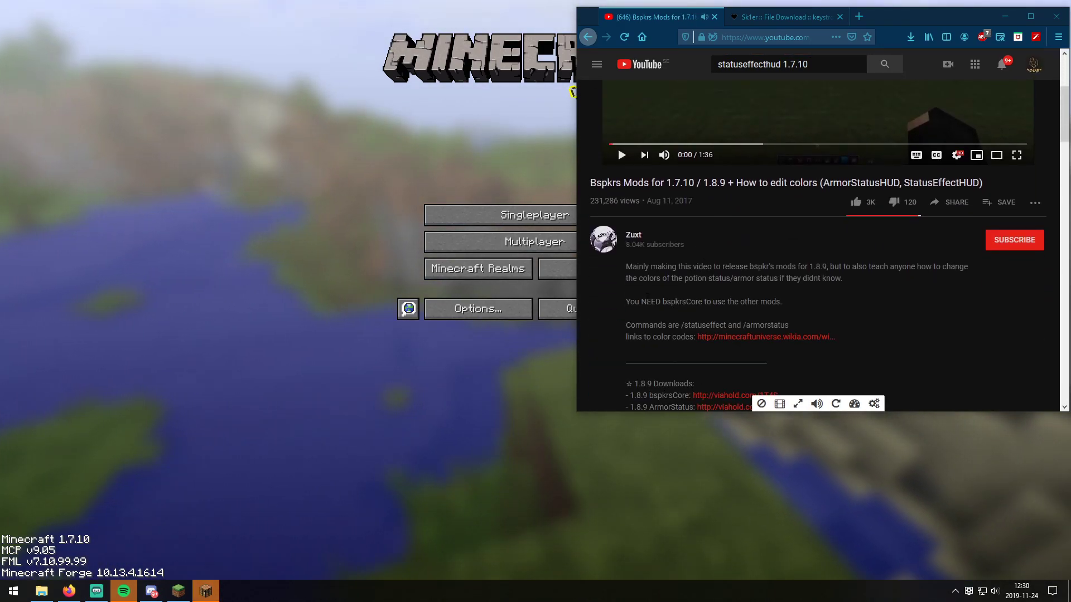
scroll(669, 315, "down", 1)
scroll(694, 299, "down", 1)
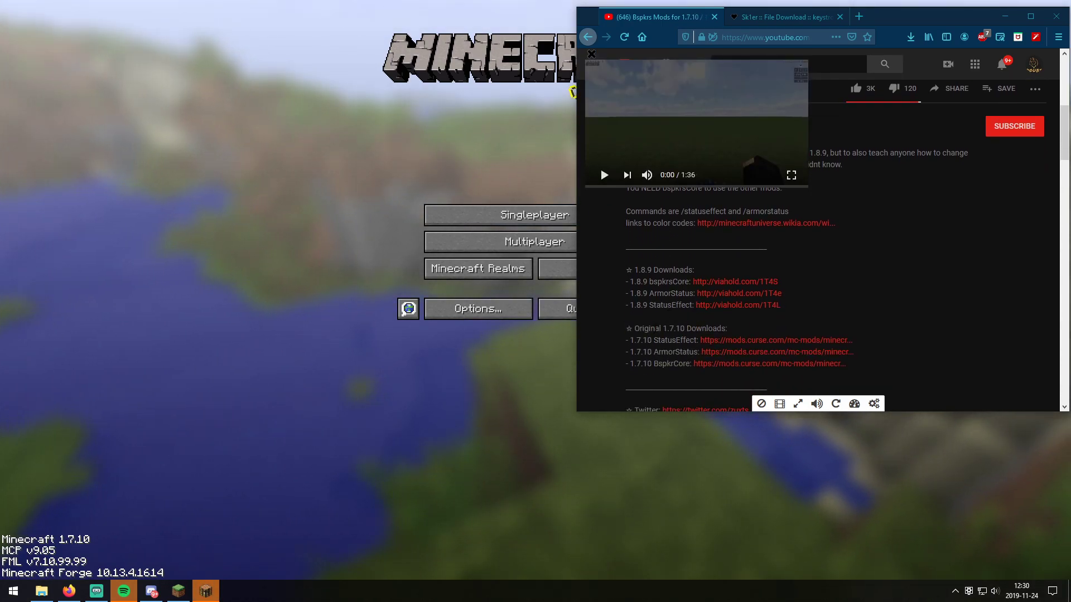
scroll(685, 318, "up", 10)
scroll(733, 345, "down", 2)
scroll(733, 346, "up", 2)
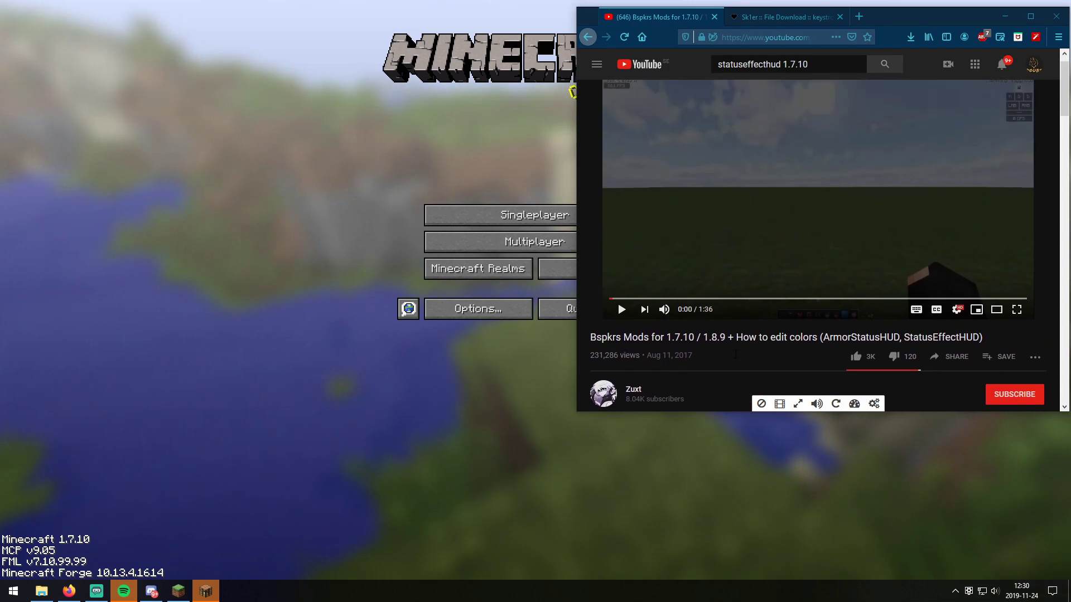
scroll(733, 345, "down", 2)
scroll(748, 363, "down", 4)
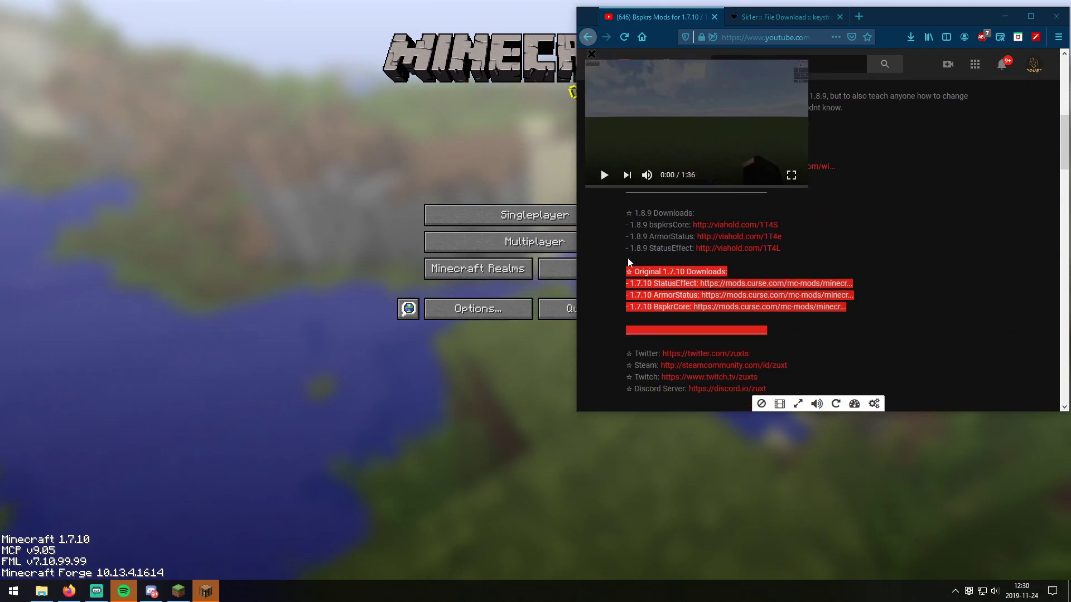
scroll(812, 335, "up", 3)
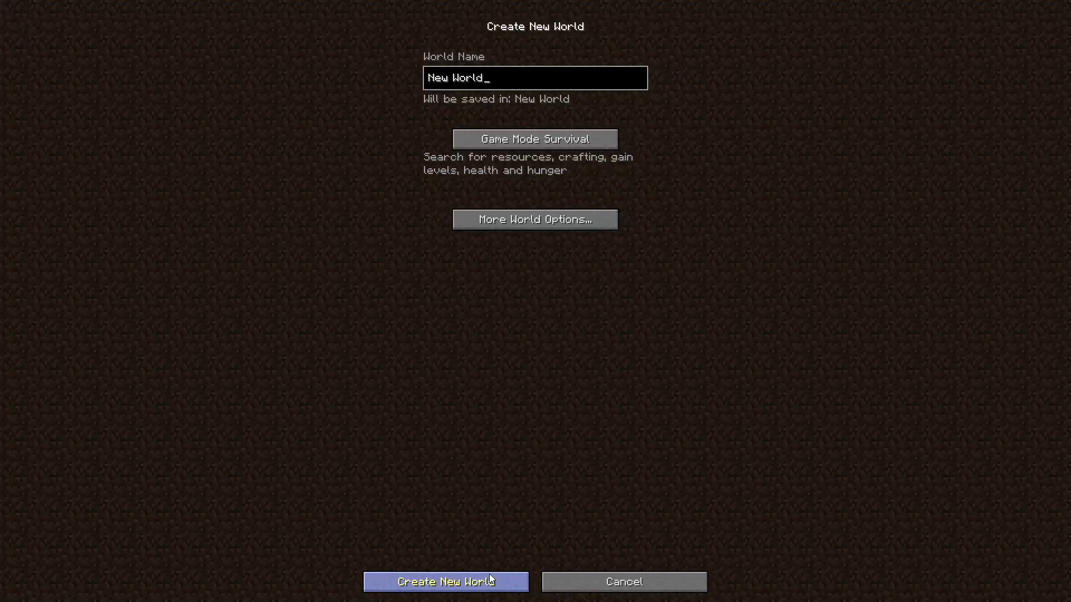
- Create the new world, bind Sprint to BACKSLASH, move Zoom off LCONTROL, and test zooming
key("Return")
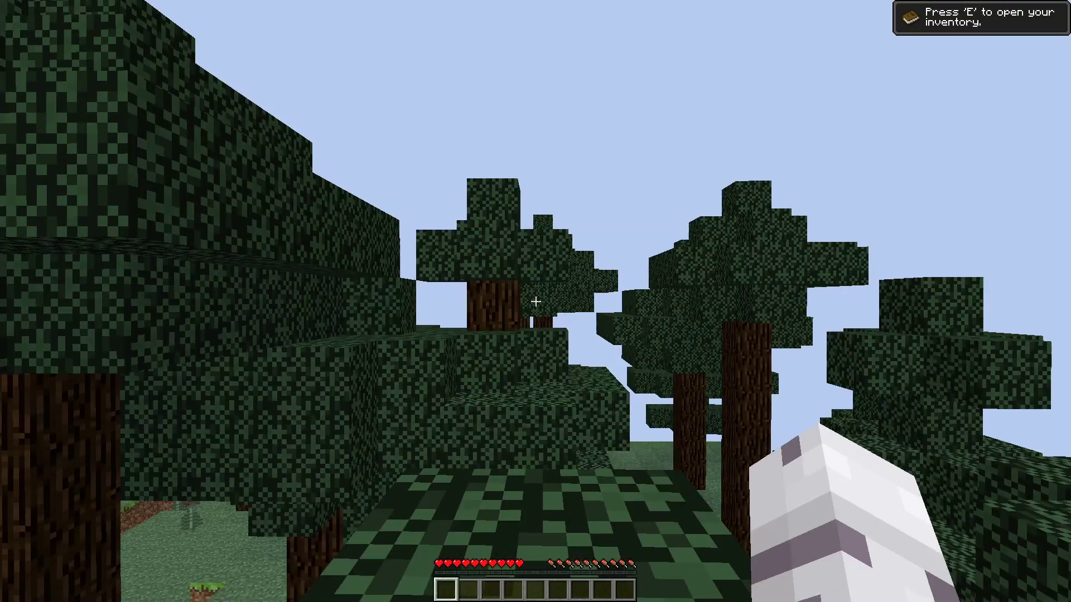
key("Escape")
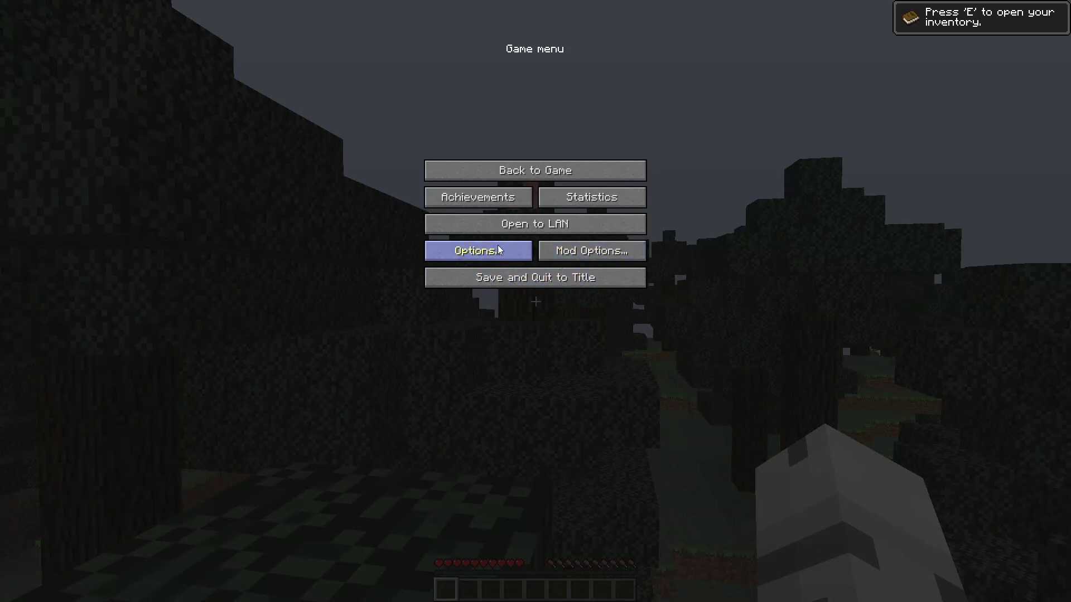
left_click(496, 247)
left_click(585, 207)
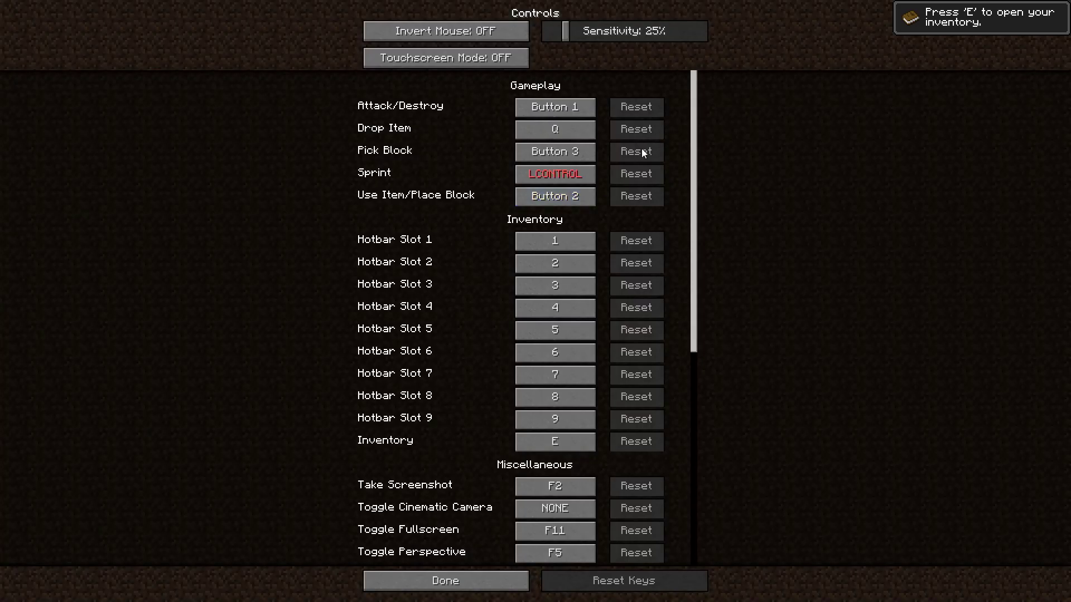
key("backslash")
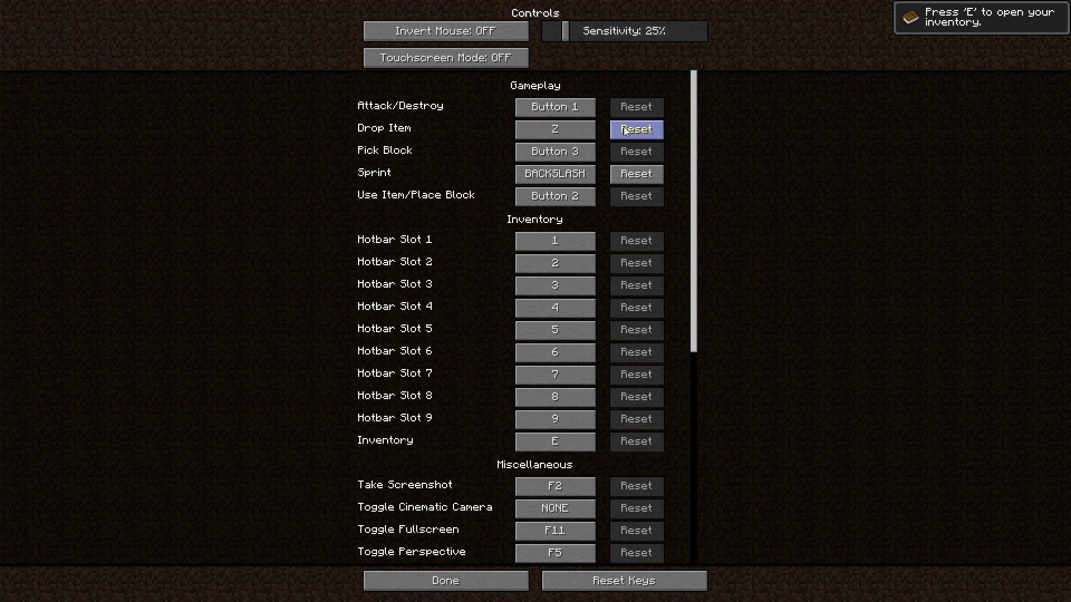
left_click_drag(692, 162, 692, 293)
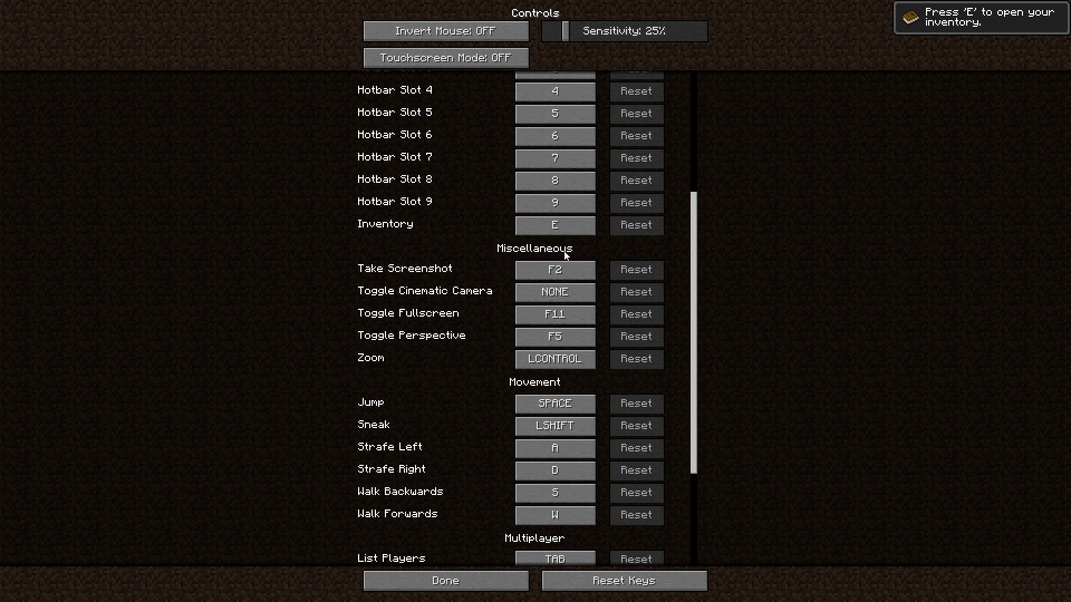
key("Escape")
key("Escape")
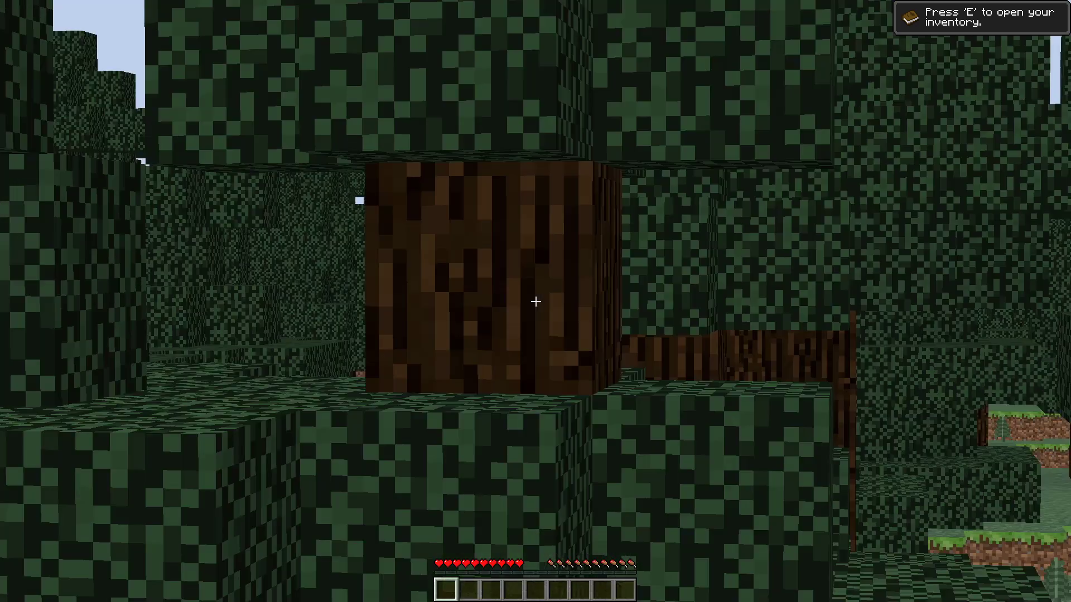
key("c")
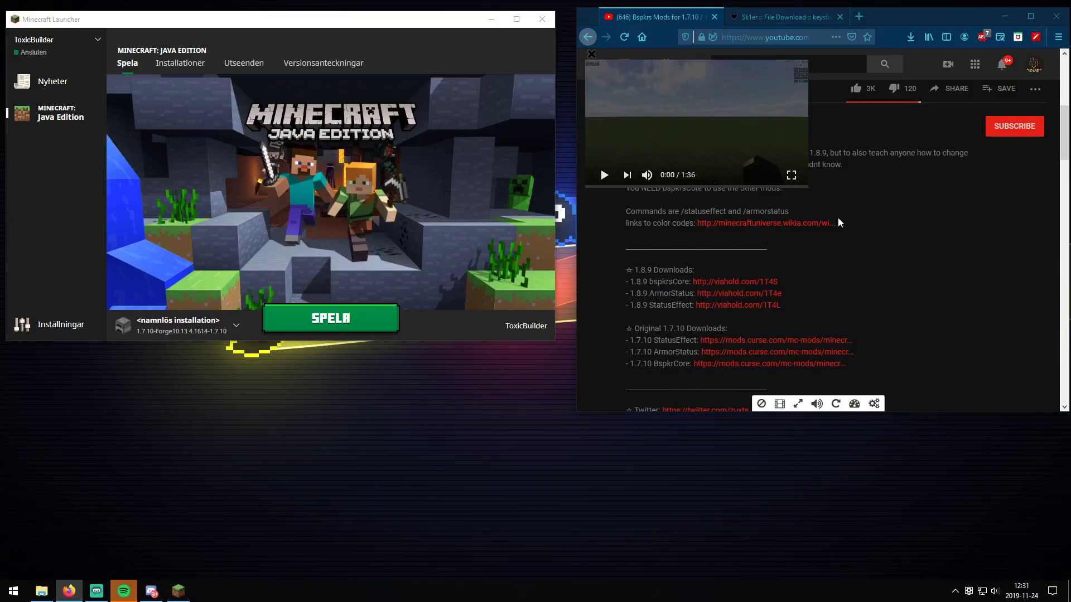
- Look over the Sk1er download tab and return to the YouTube video tab
scroll(818, 234, "up", 5)
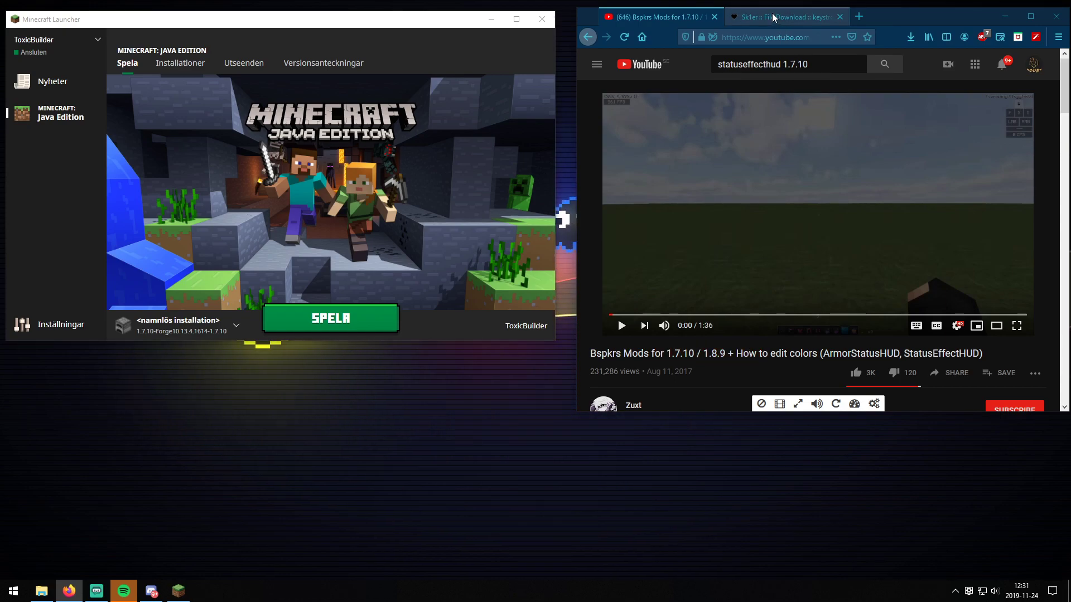
scroll(712, 310, "down", 1)
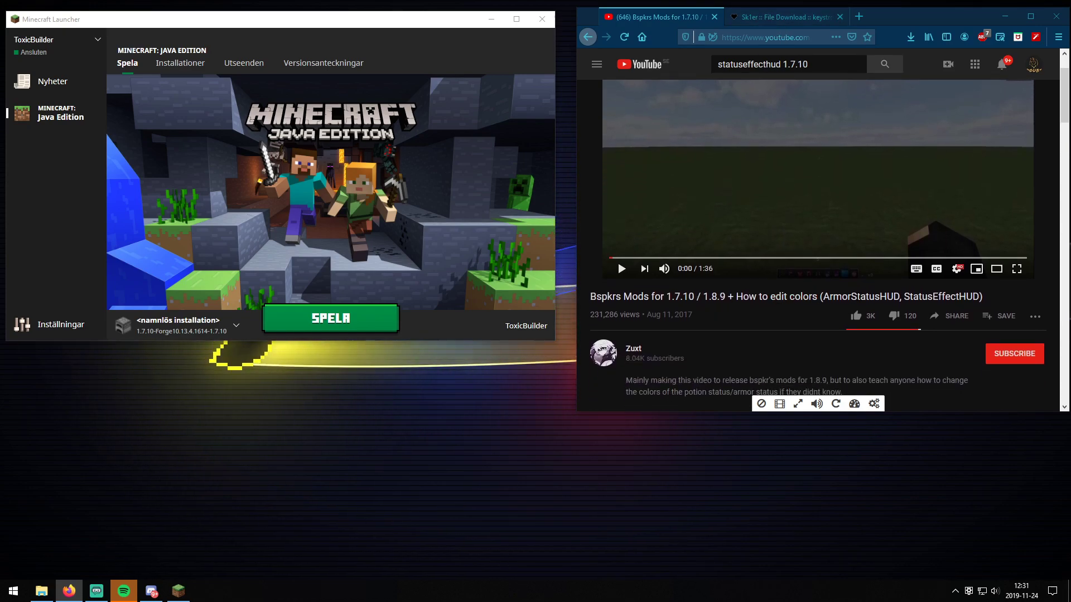
left_click(781, 17)
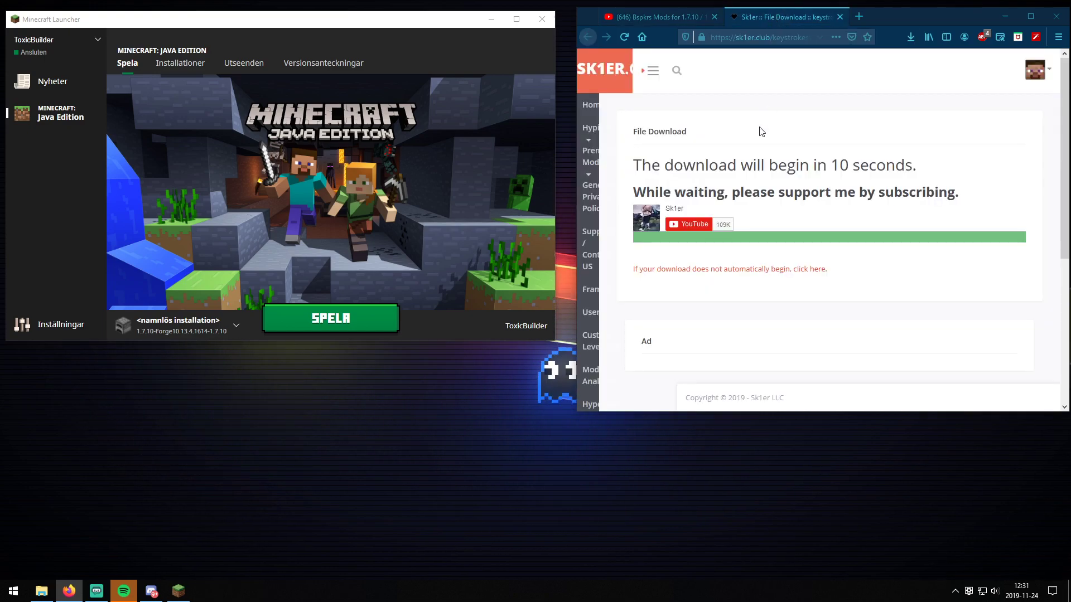
left_click_drag(846, 165, 656, 174)
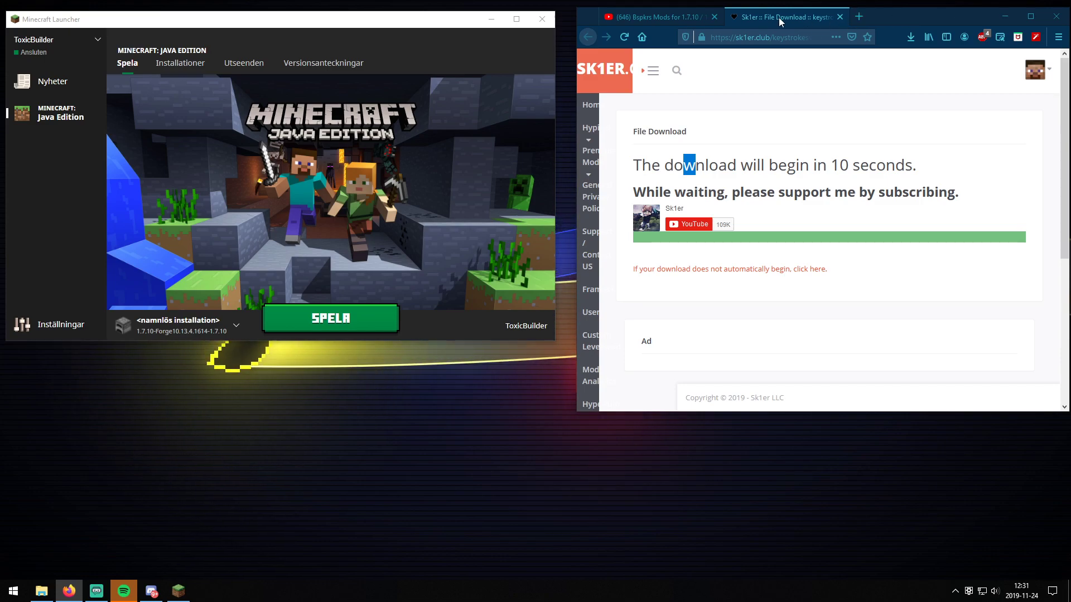
key("ctrl+Tab")
- Start typing a keystrokes search in YouTube and browse its suggestions
type("keystylist")
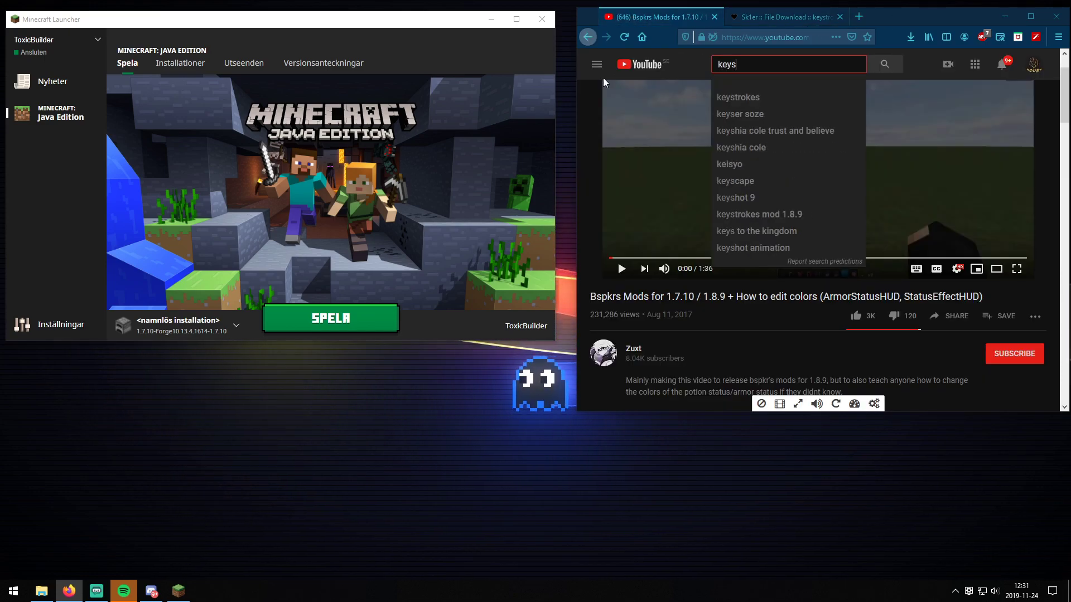
key("BackSpace")
key("BackSpace")
key("BackSpace")
key("BackSpace")
key("BackSpace")
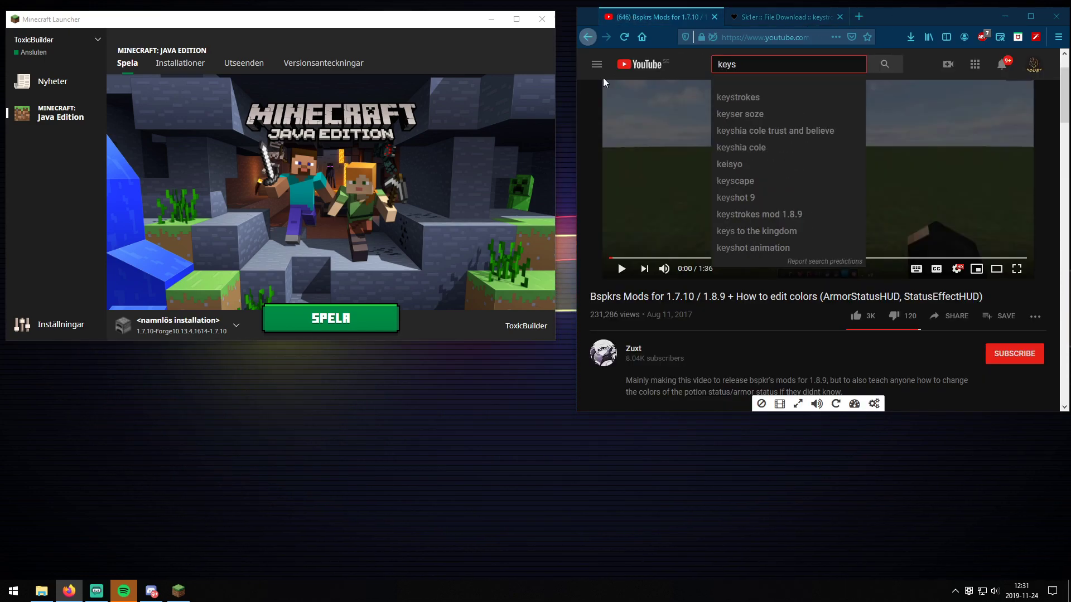
type("o")
key("BackSpace")
type("ro")
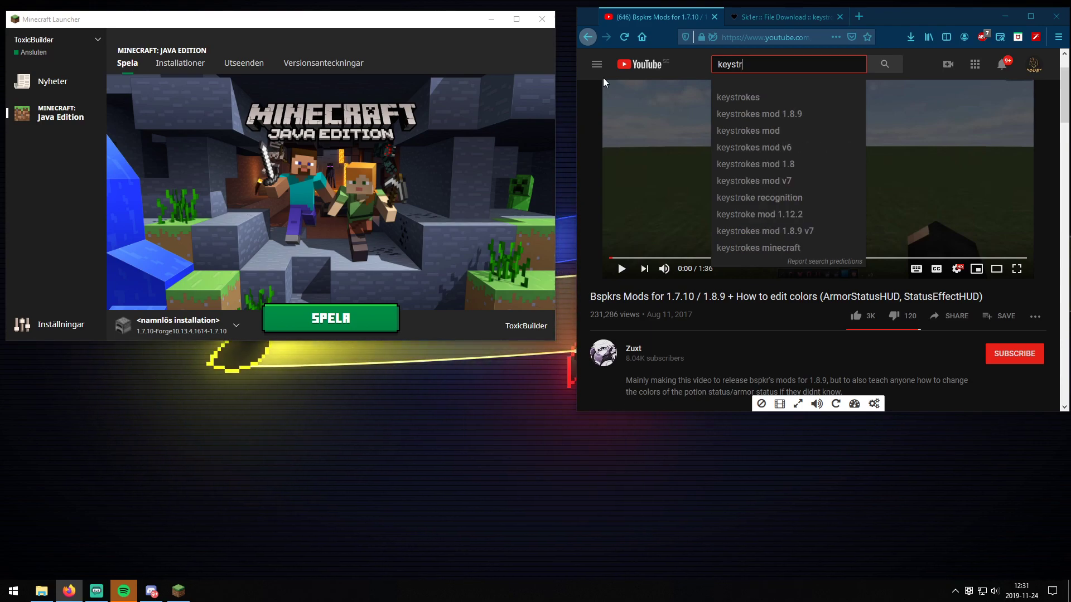
key("Down")
key("Down")
key("Down")
key("Down")
key("Up")
key("Up")
key("Up")
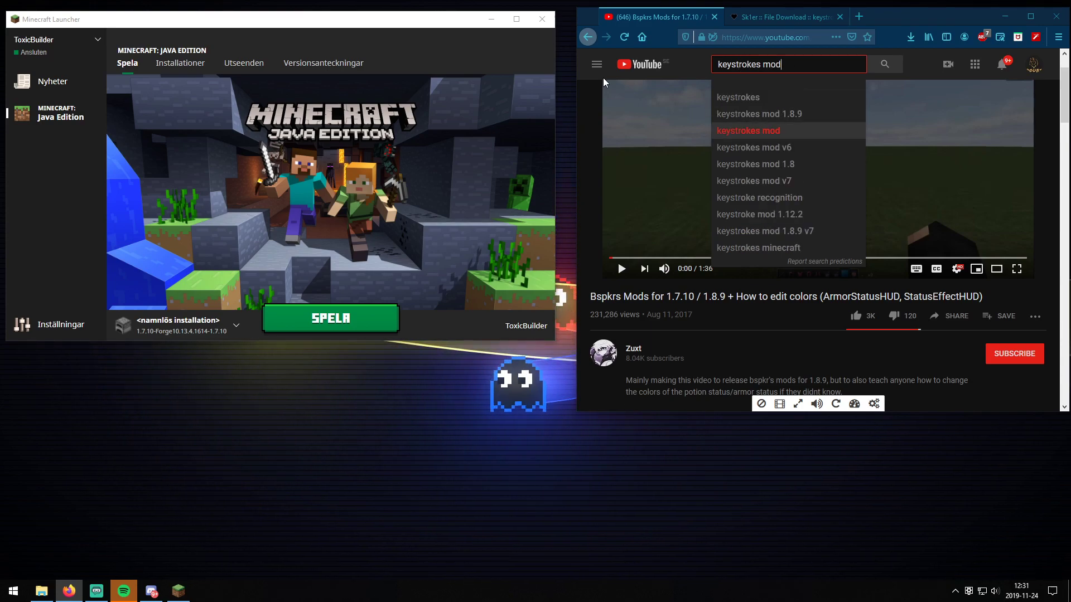
key("Up")
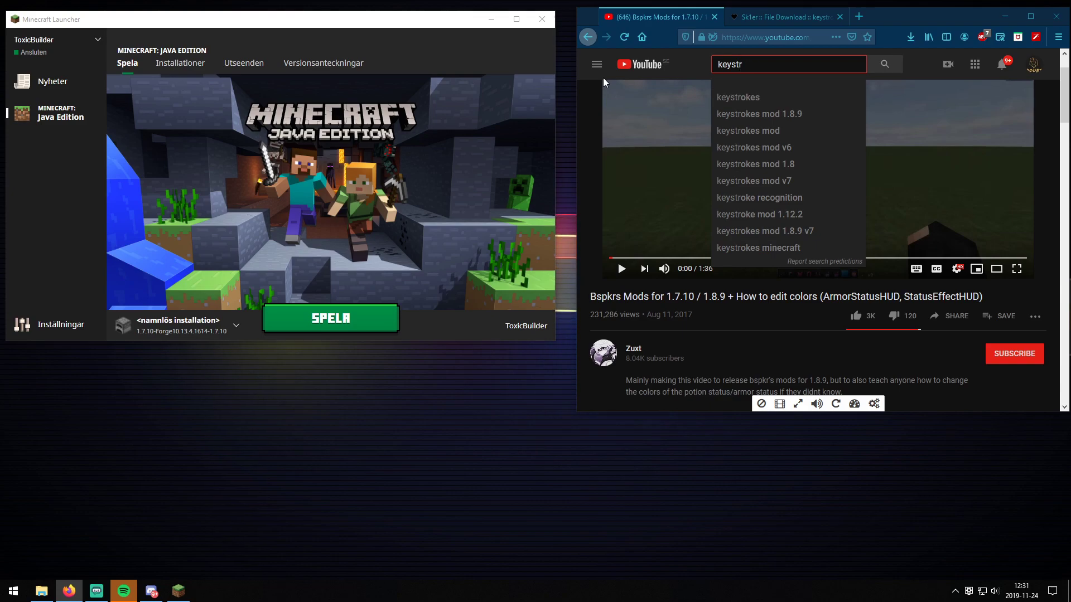
- Navigate back and forward to return to the Bspkrs Mods video page
key("alt+Left")
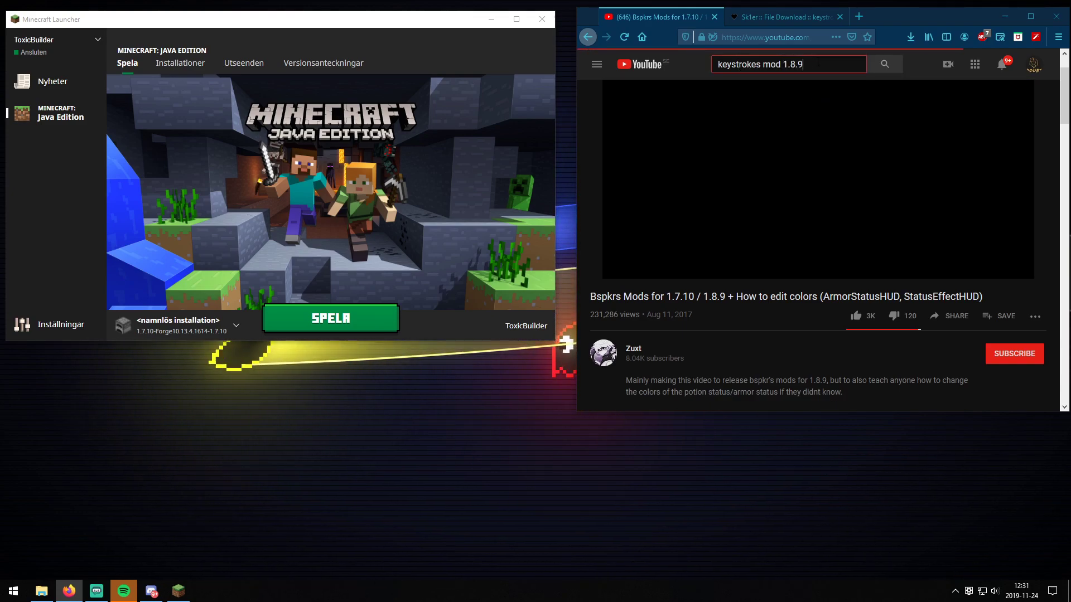
left_click(609, 38)
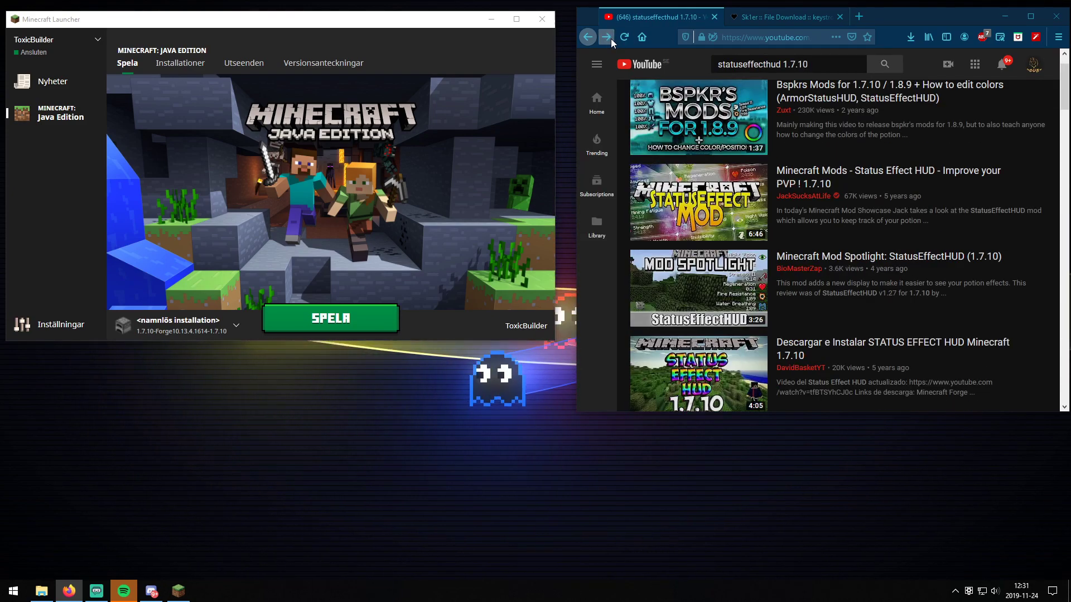
left_click(610, 38)
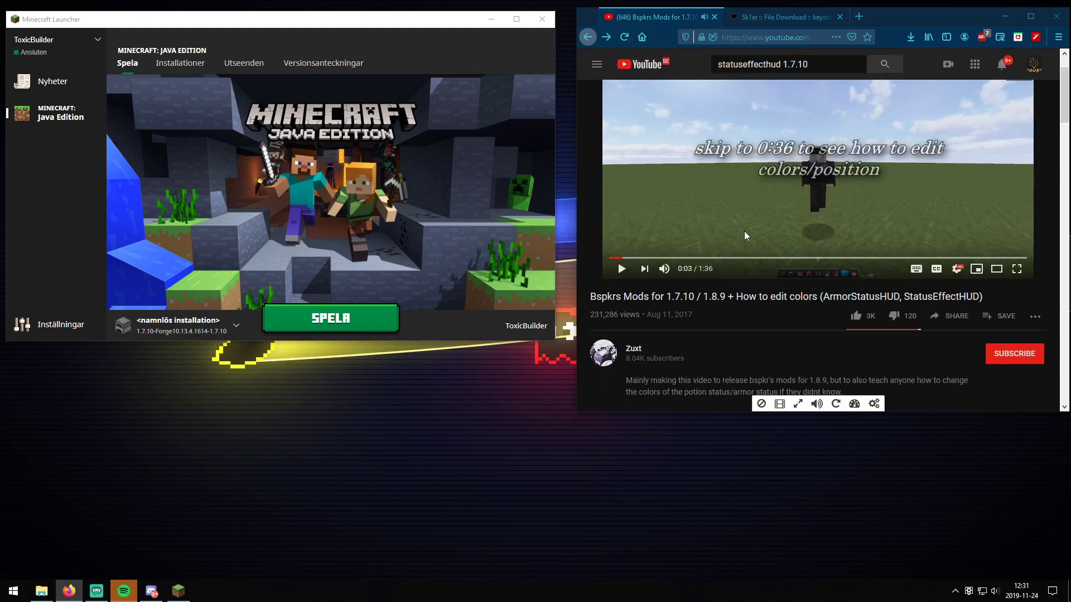
left_click(783, 17)
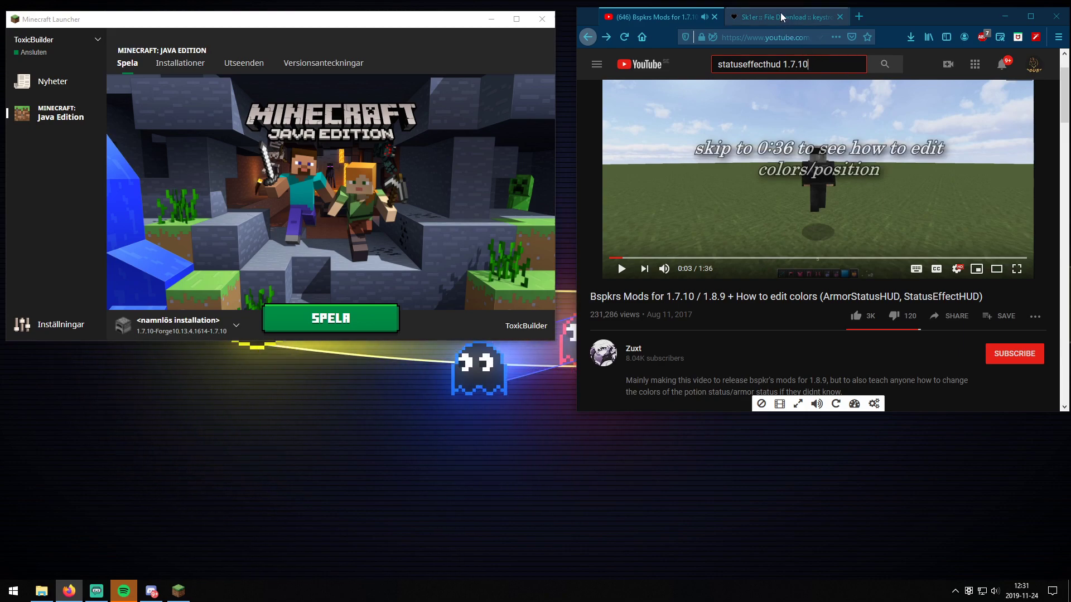
- Clear selections on the Sk1er page and move the download prompt aside
left_click(837, 183)
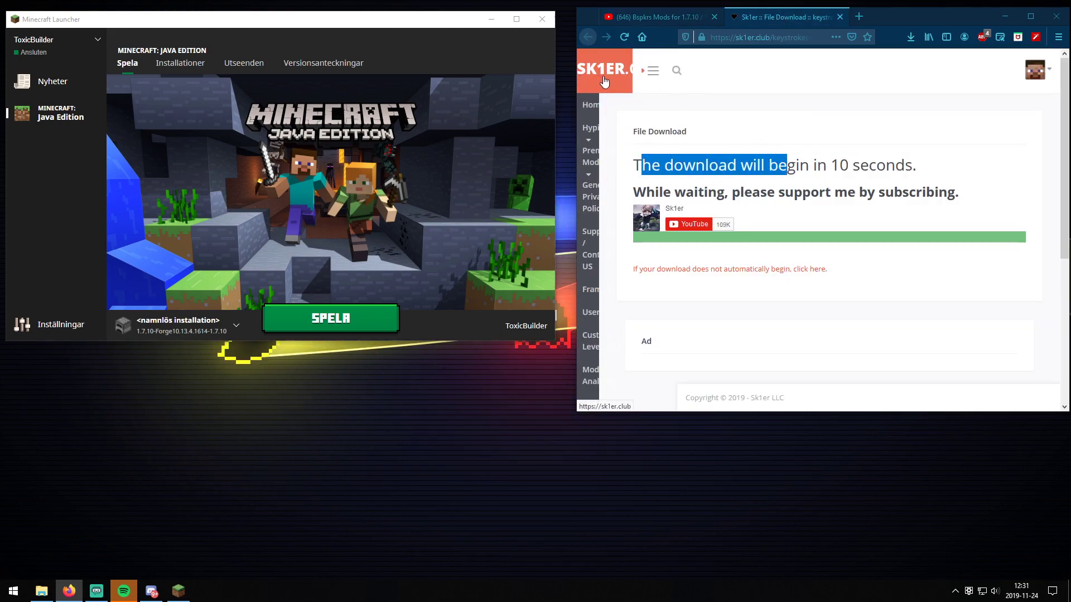
left_click(679, 152)
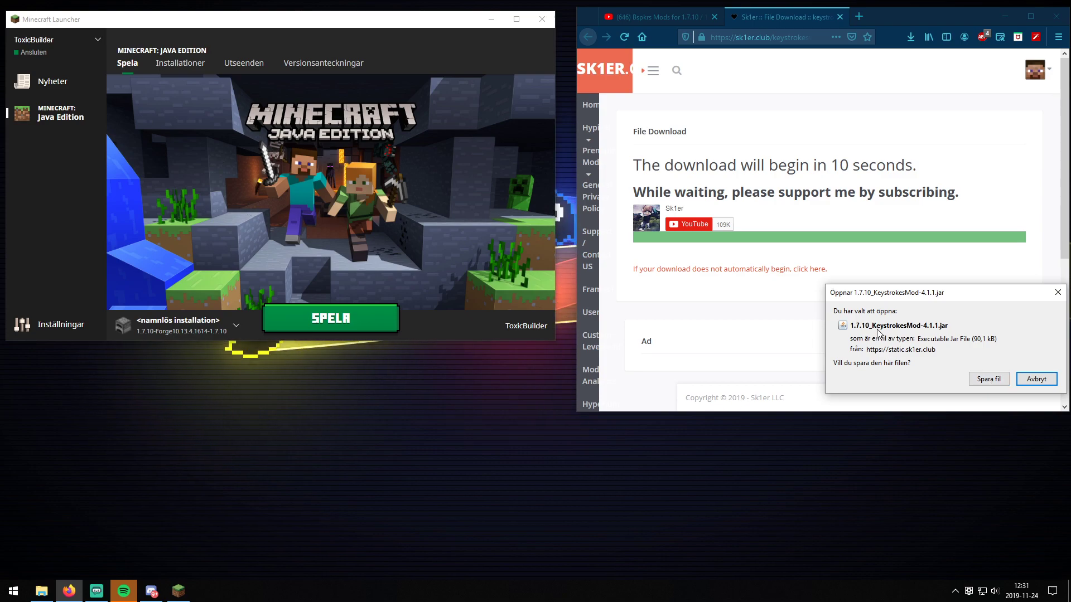
left_click_drag(886, 292, 812, 281)
left_click(658, 17)
- Search YouTube for 'keystrokes mod 1.7.10'
left_click_drag(747, 64, 588, 62)
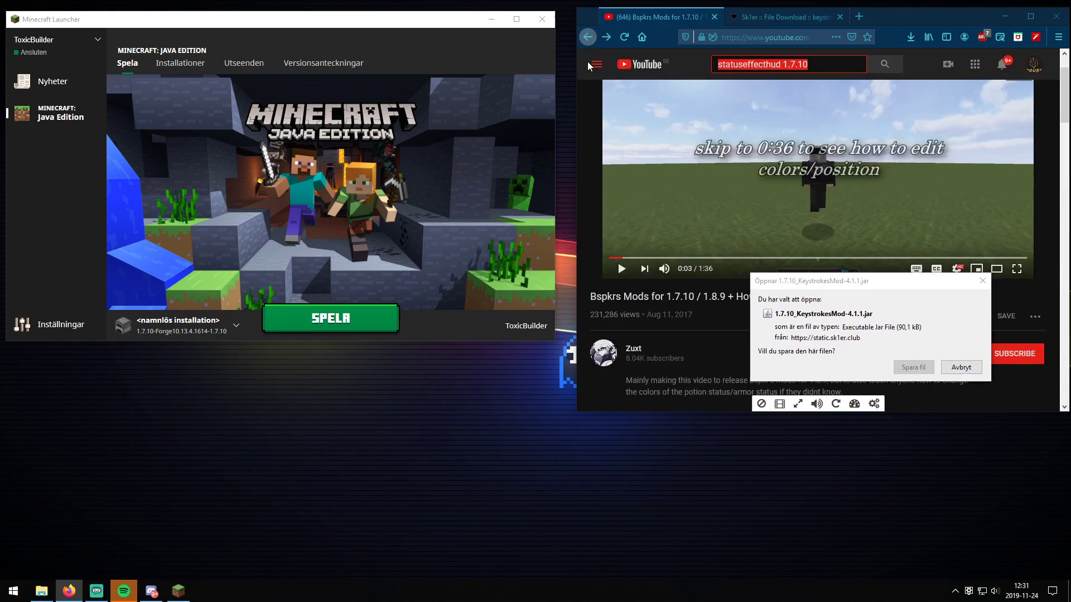
type("keystor")
key("BackSpace")
key("BackSpace")
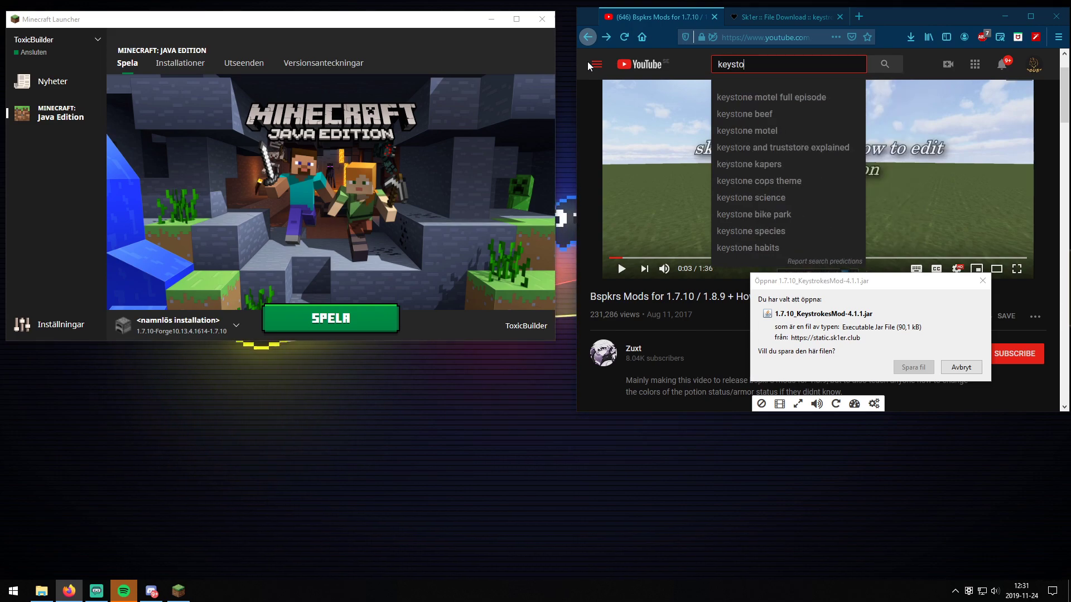
type("roke")
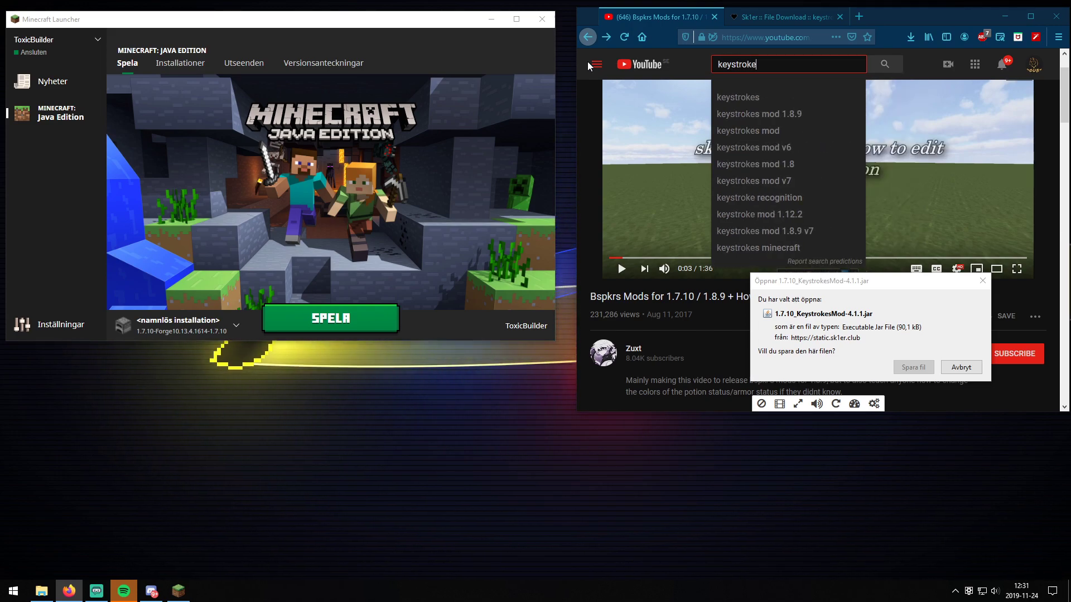
type("s mod 1.7.109")
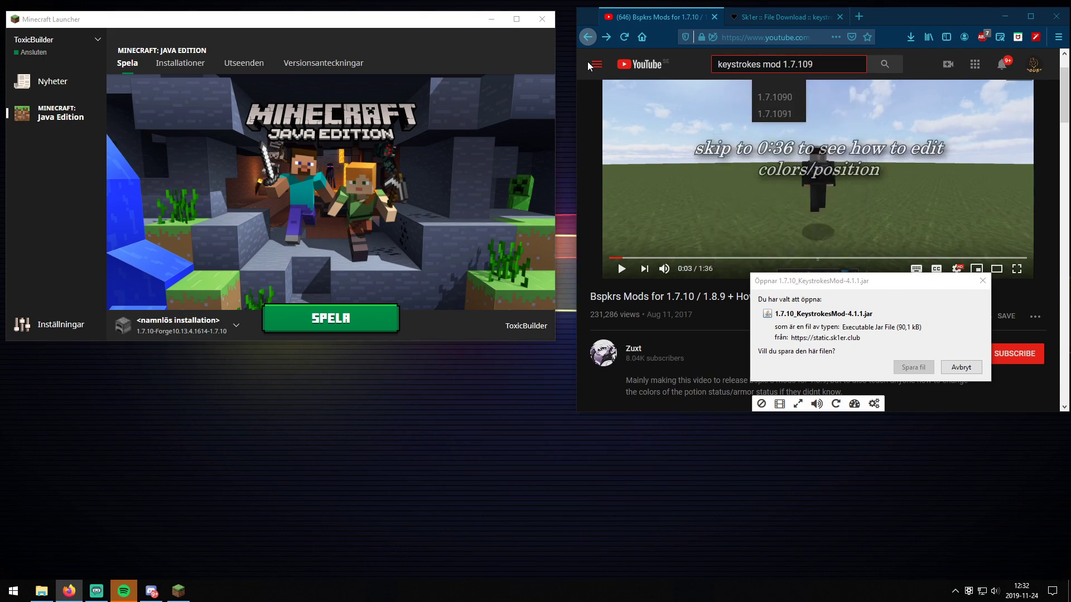
key("BackSpace")
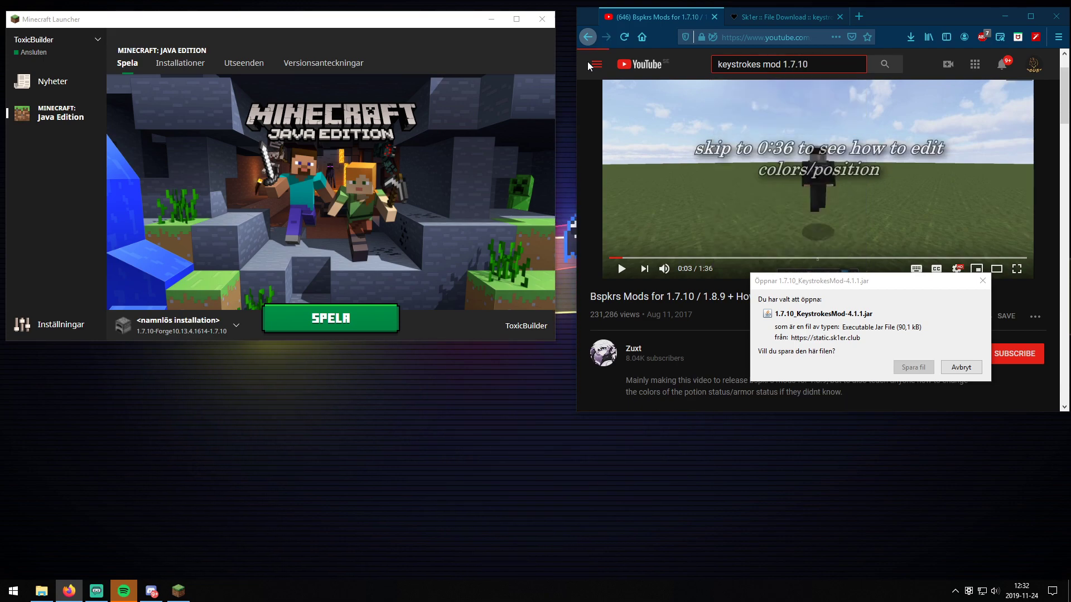
key("Return")
- Open the Keystrokes v4.1 video and save 1.7.10_KeystrokesMod-4.1.1.jar to the desktop
left_click_drag(824, 279, 272, 395)
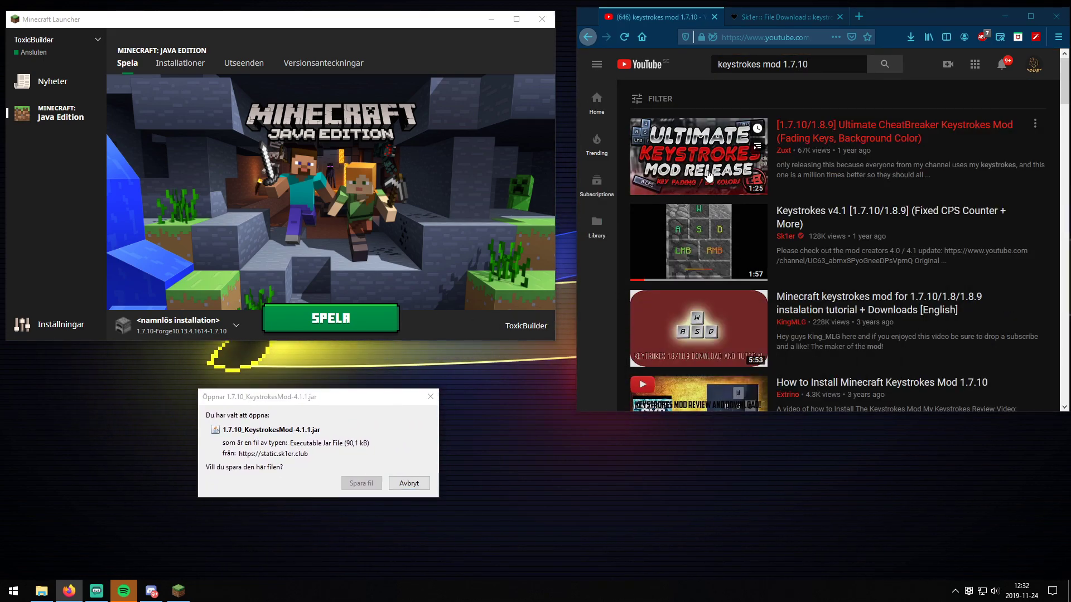
left_click(712, 224)
left_click(587, 37)
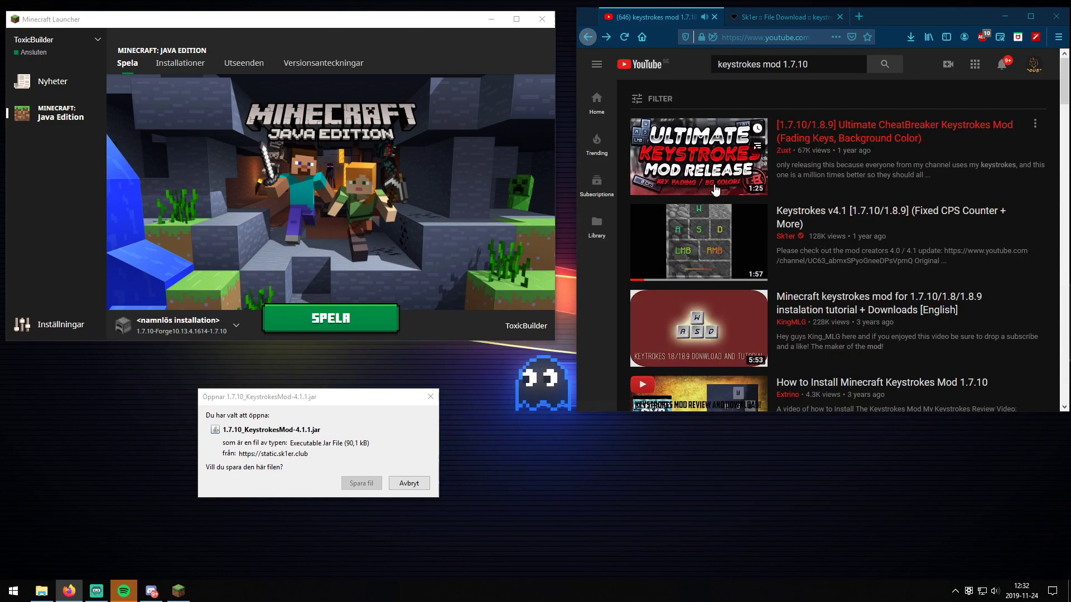
left_click(775, 203)
scroll(714, 322, "down", 2)
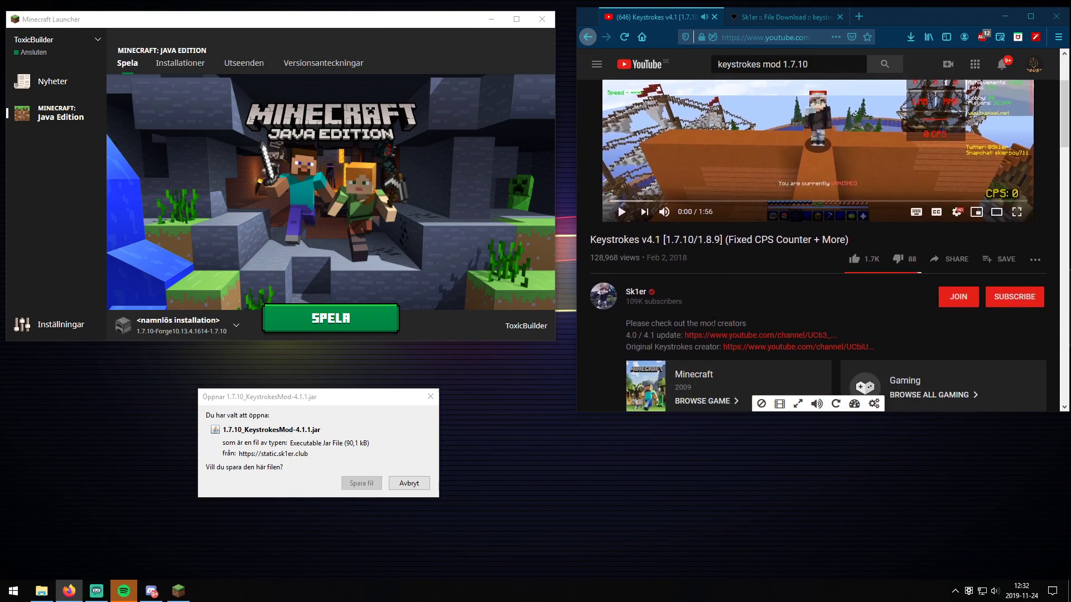
scroll(677, 350, "down", 3)
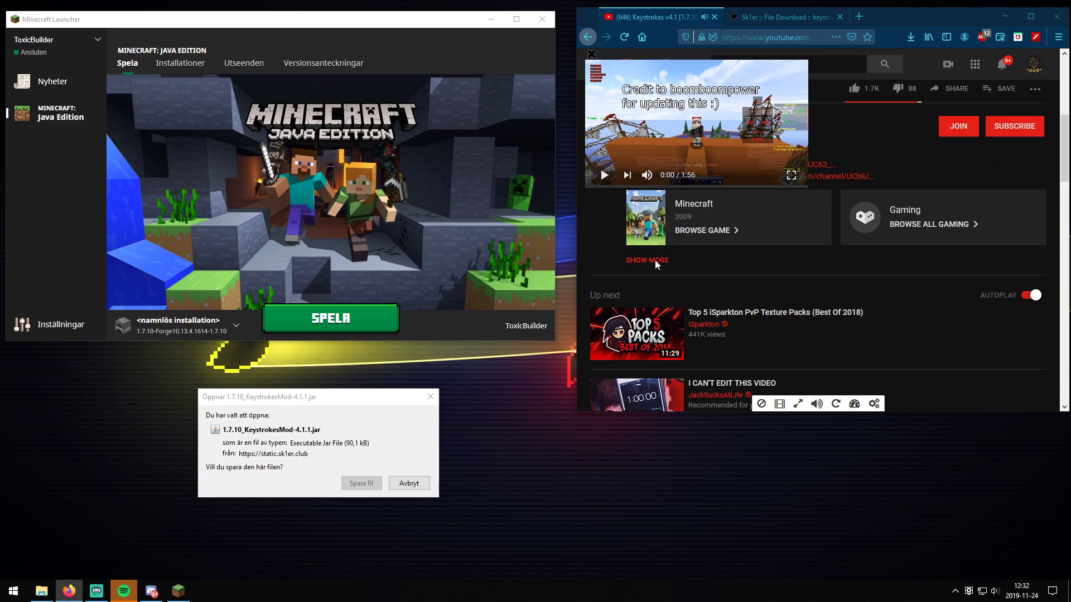
scroll(655, 264, "up", 5)
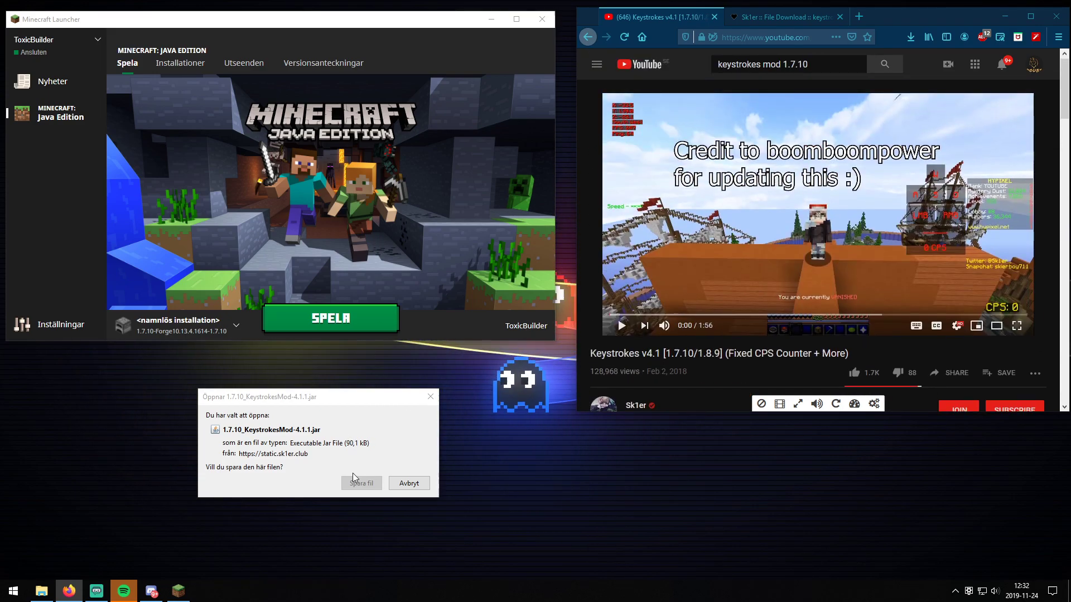
left_click(361, 483)
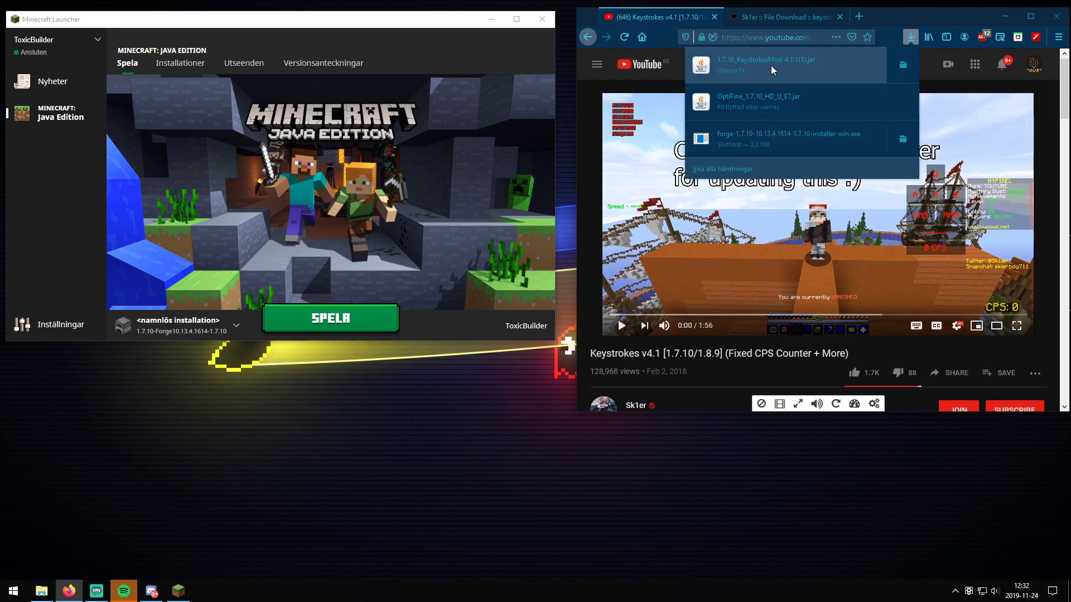
left_click(564, 188)
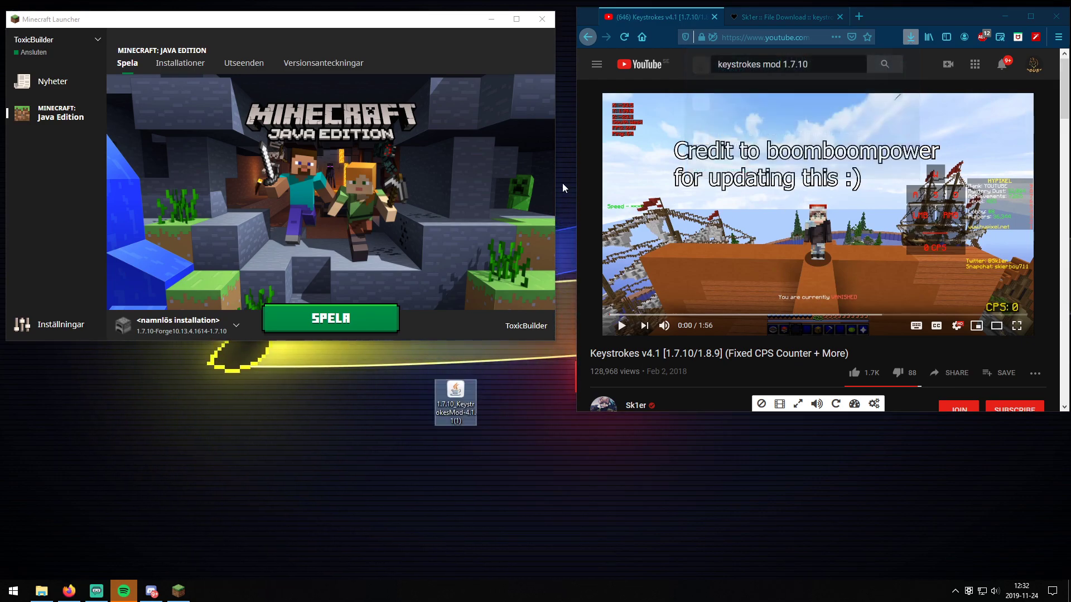
- Open the %appdata%\.minecraft\mods folder in File Explorer
left_click(41, 591)
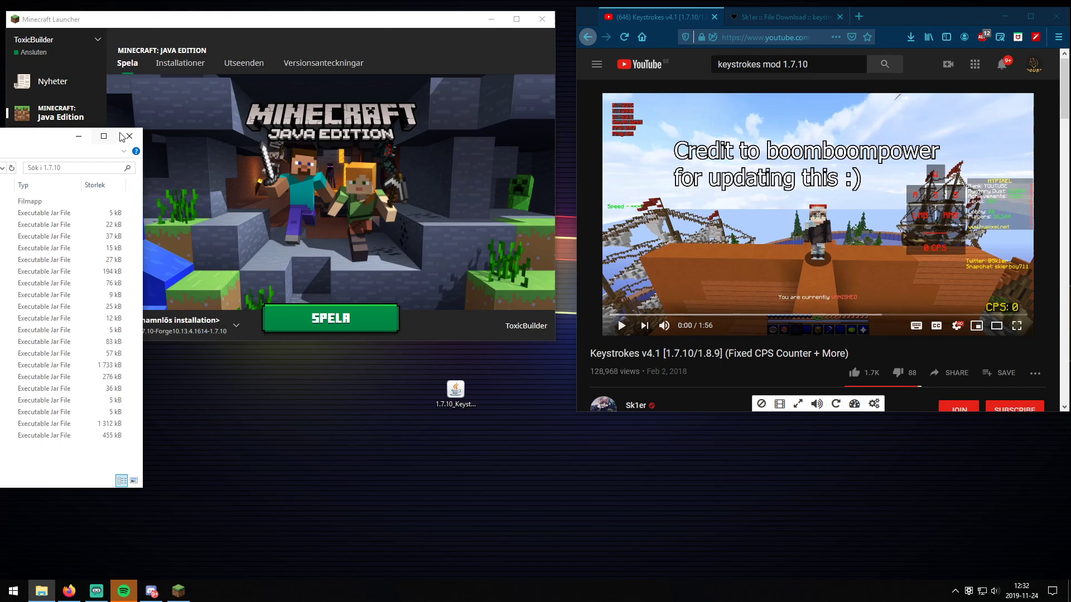
left_click(49, 584)
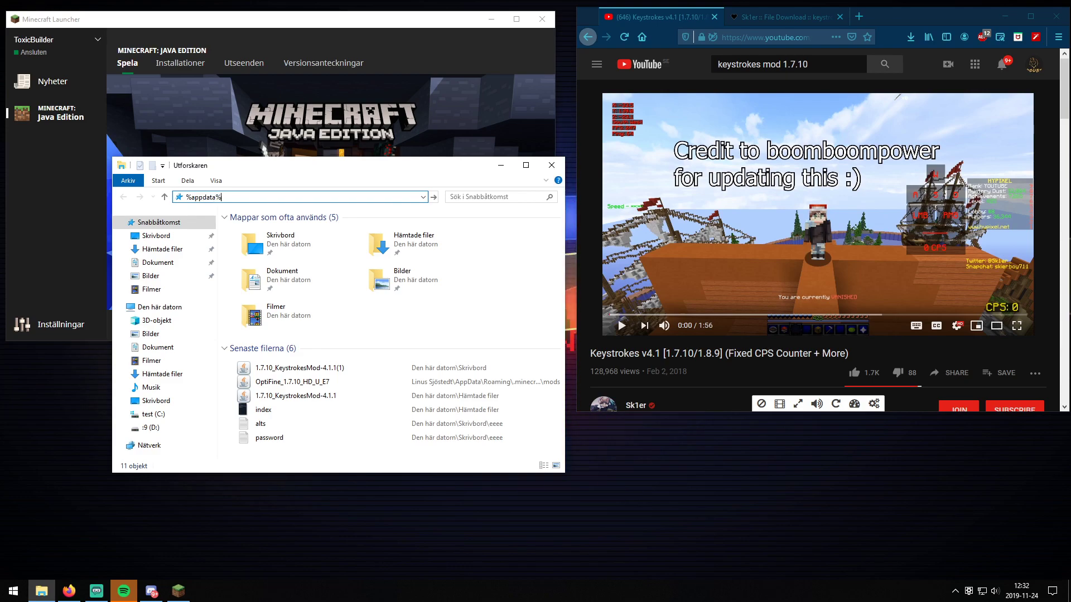
key("Return")
double_click(262, 221)
scroll(262, 406, "down", 1)
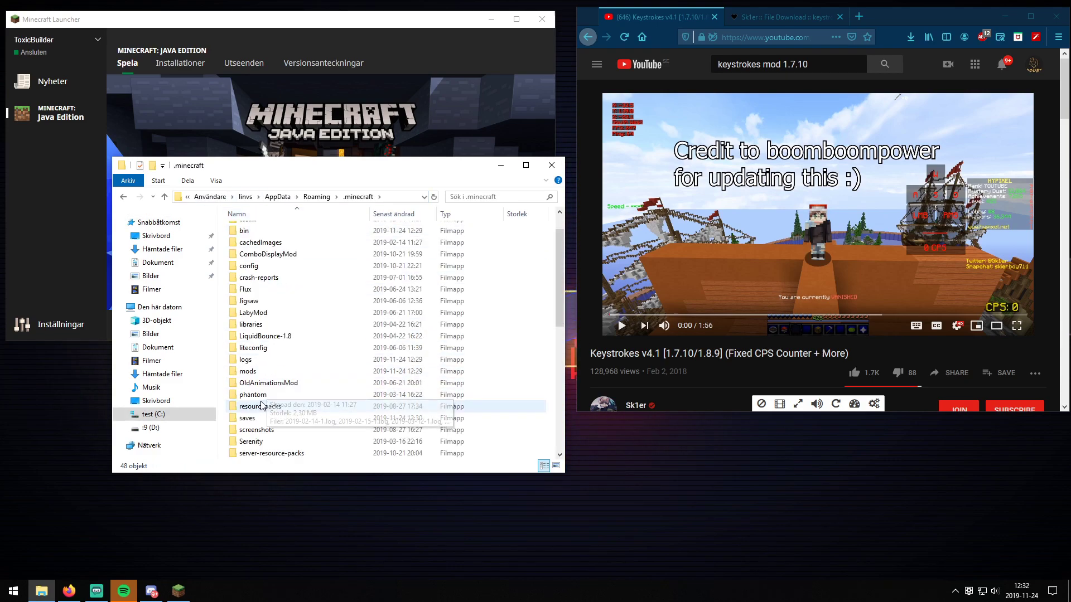
double_click(248, 370)
- Drop the desktop Keystrokes jar into the mods folder
left_click_drag(300, 165, 154, 57)
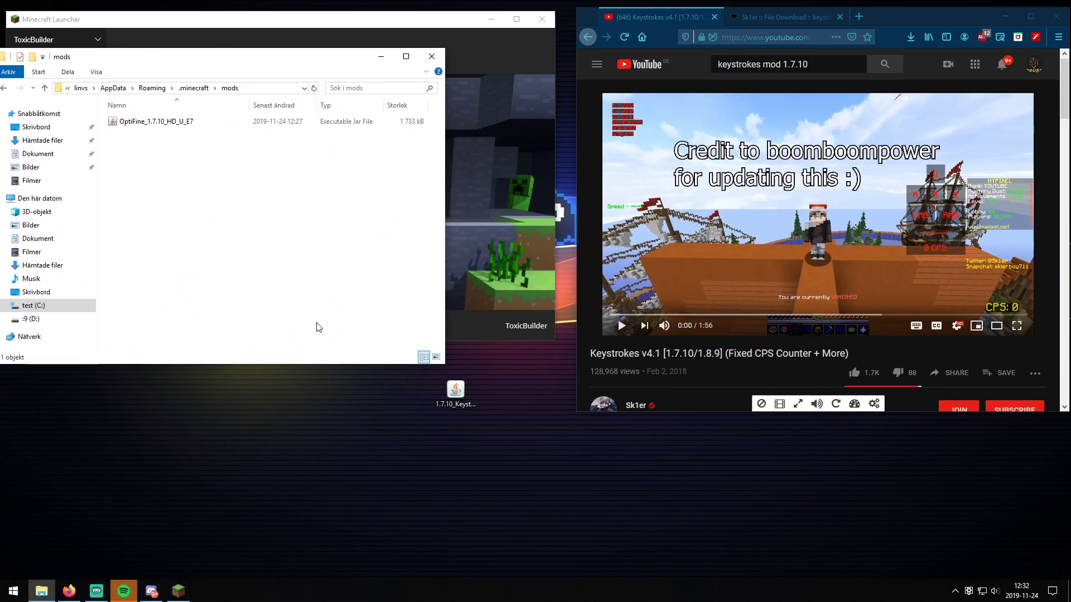
left_click_drag(377, 329, 377, 329)
left_click_drag(223, 57, 265, 57)
- Select the OptiFine and Keystrokes jars and delete them with Ta bort
right_click(262, 134)
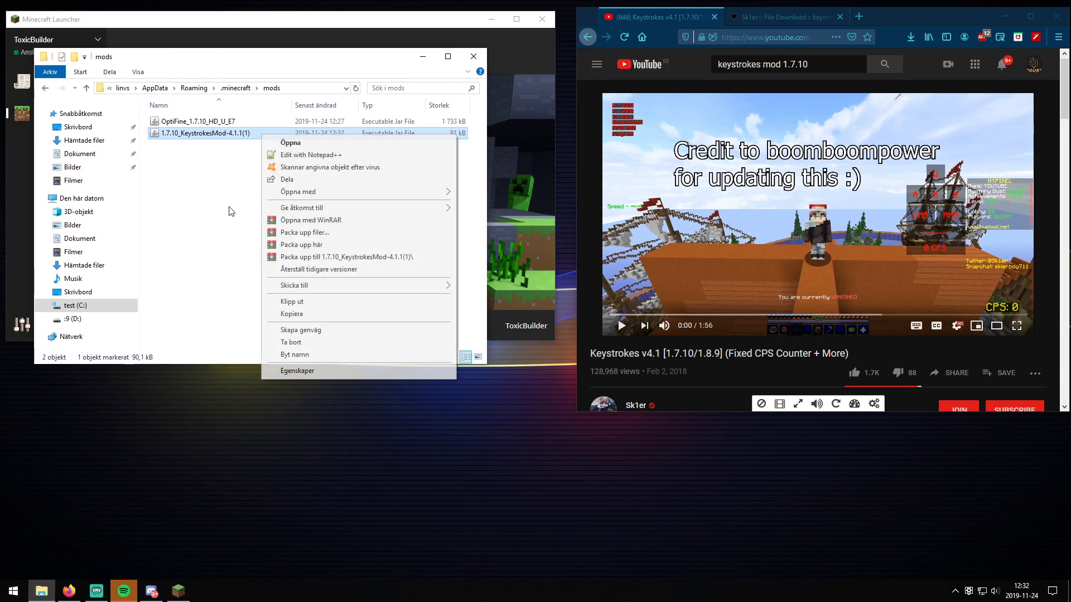
left_click(233, 202)
left_click(233, 201)
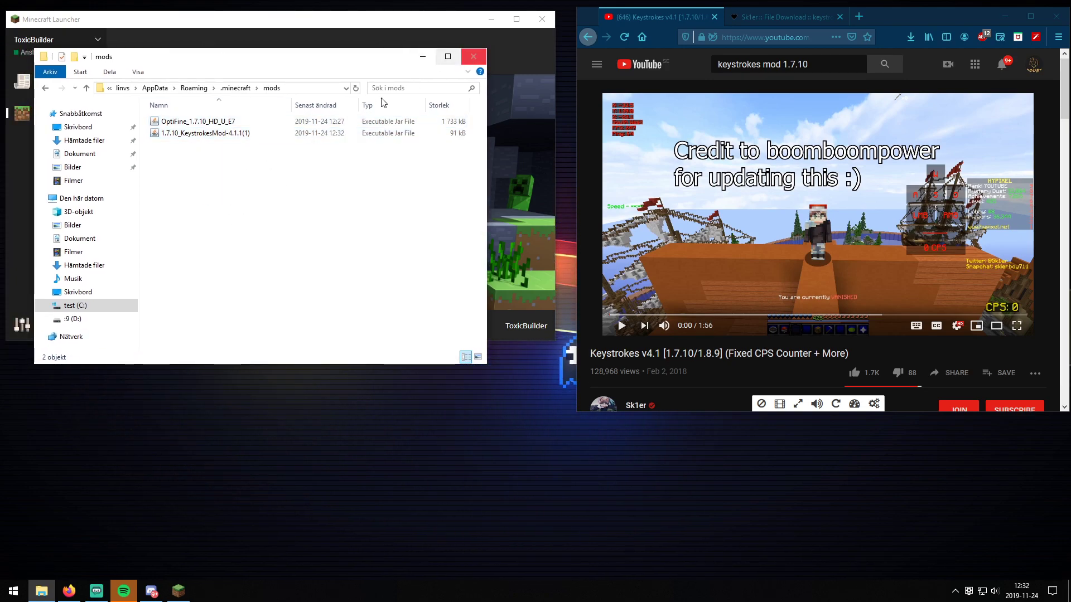
left_click_drag(229, 192, 212, 120)
right_click(218, 135)
left_click(294, 366)
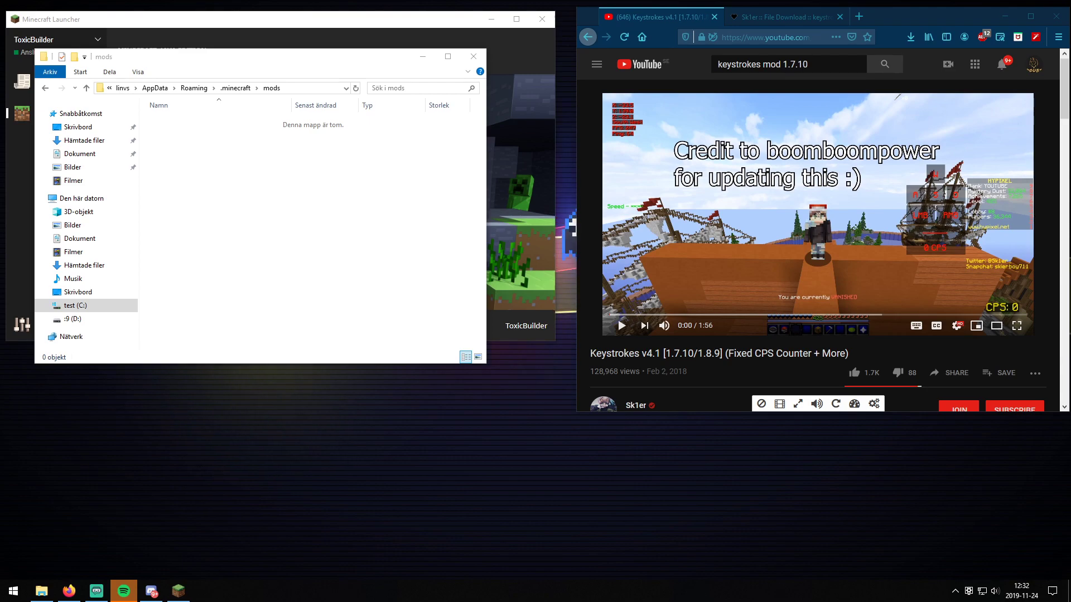
- Paste the 1.7.10, 1.8 and 1.8.9 folders back into the mods folder
left_click(341, 168)
key("ctrl+v")
left_click(205, 179)
left_click_drag(208, 251, 189, 92)
- Review the 21 mod jars inside the 1.7.10 folder, then reopen it after returning to mods
double_click(185, 122)
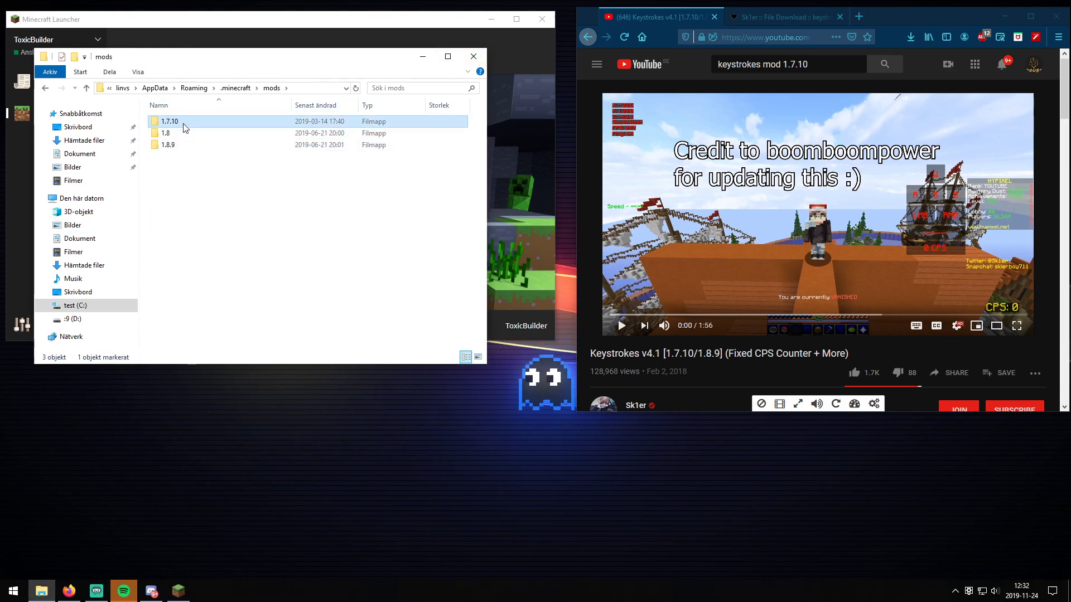
scroll(282, 225, "down", 1)
scroll(282, 226, "up", 1)
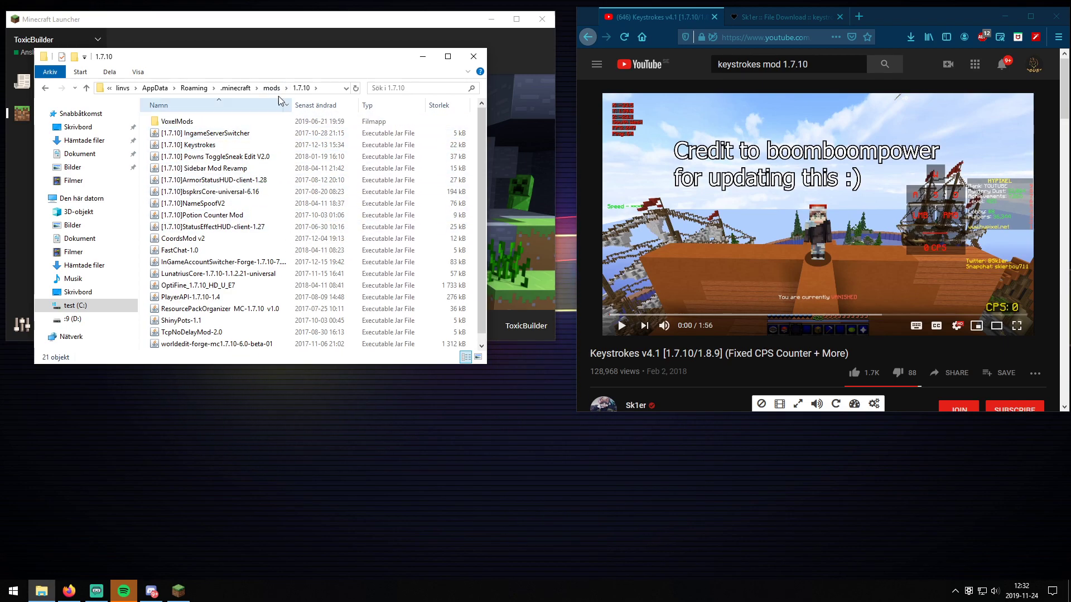
key("BackSpace")
left_click_drag(140, 132, 179, 162)
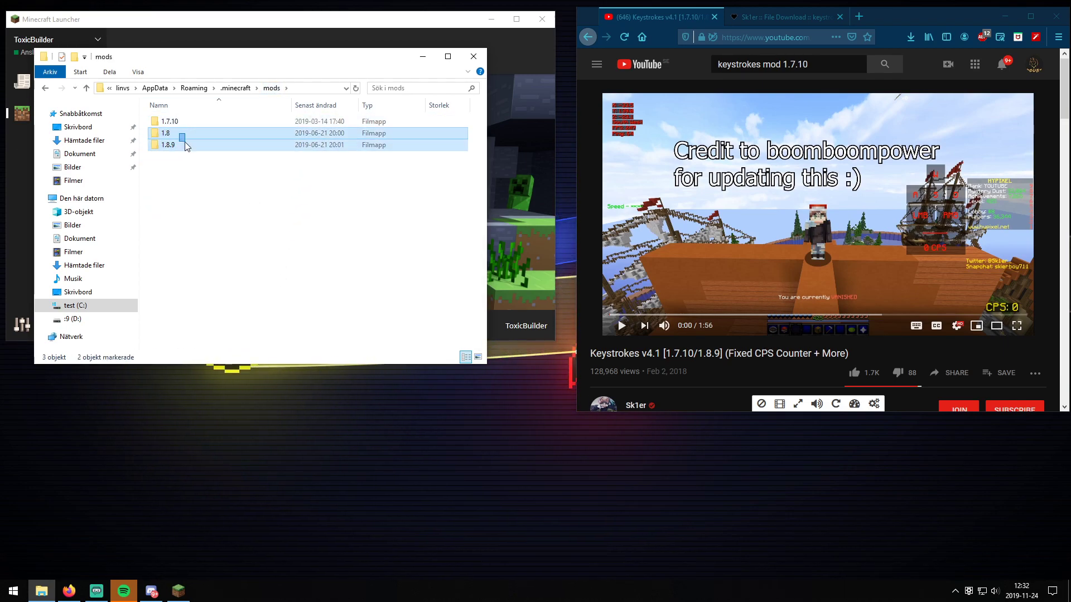
left_click(191, 172)
double_click(191, 124)
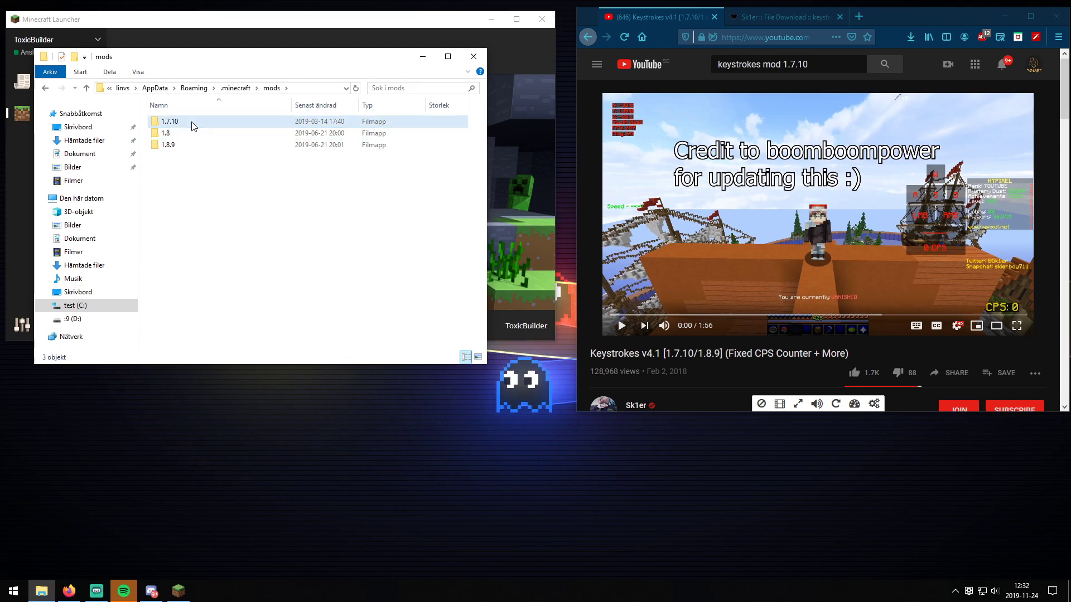
- Close the mods folder window and browse the launcher's installation list
left_click(273, 88)
left_click(474, 56)
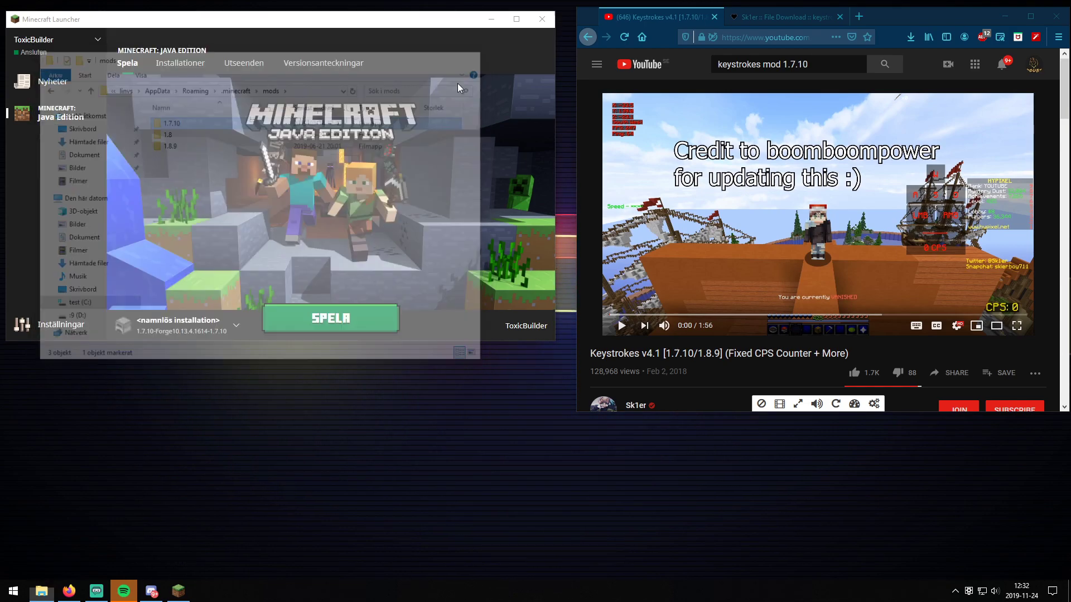
left_click(178, 325)
scroll(169, 240, "down", 5)
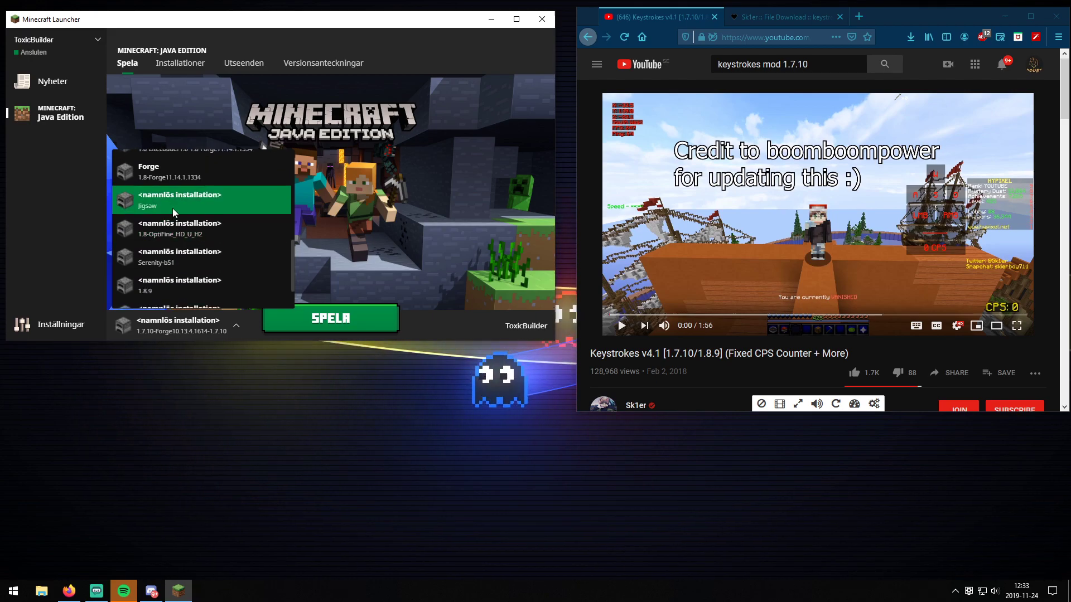
scroll(184, 262, "down", 2)
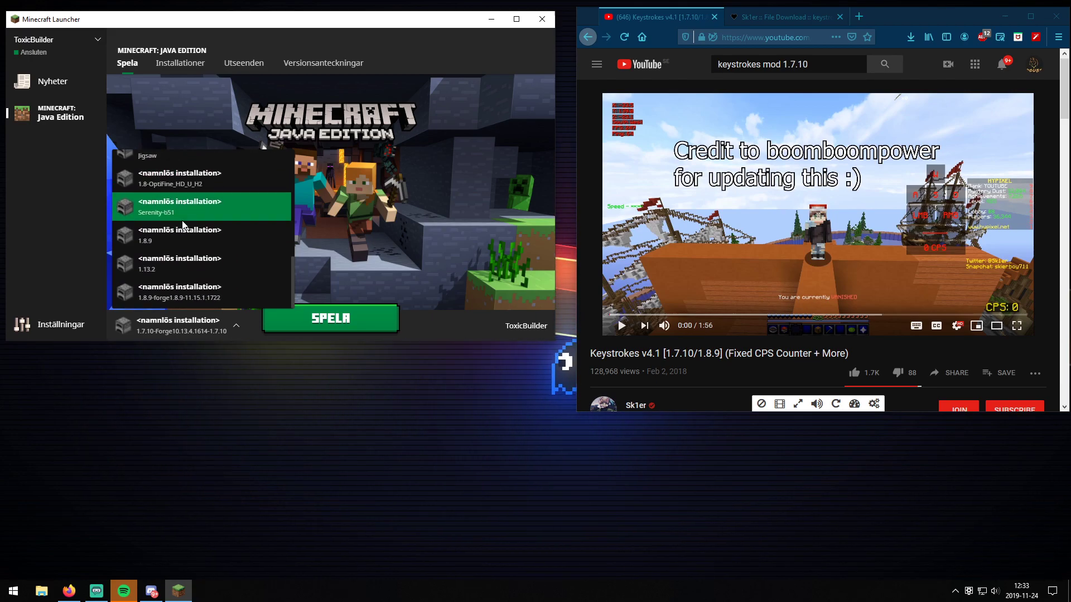
left_click(207, 297)
- Choose the 1.7.10-Forge10.13.4.1614-1.7.10 installation and launch it with SPELA
left_click(215, 323)
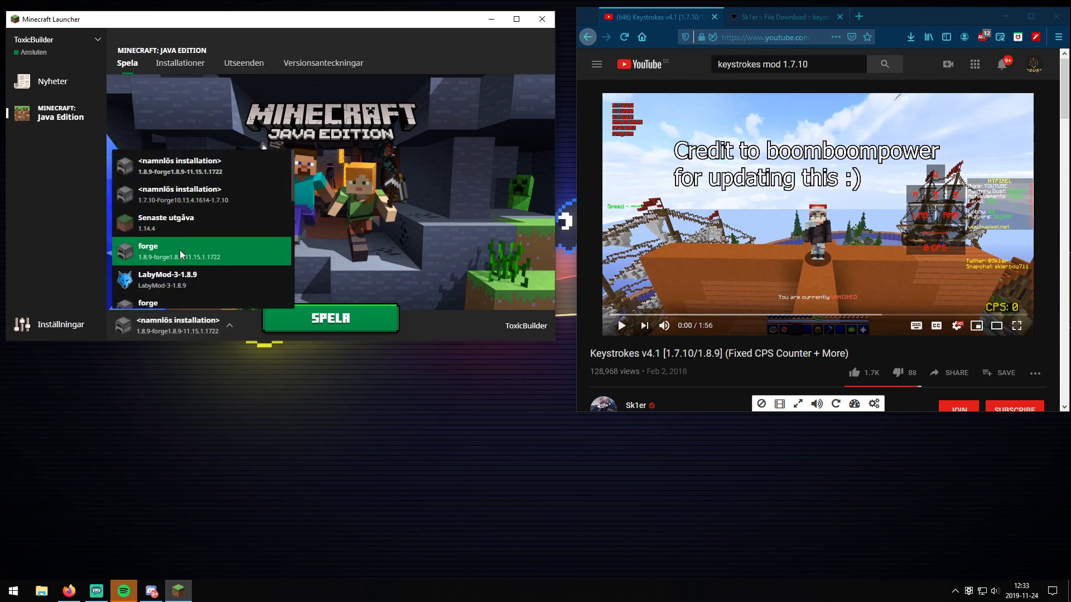
left_click(210, 202)
left_click(315, 321)
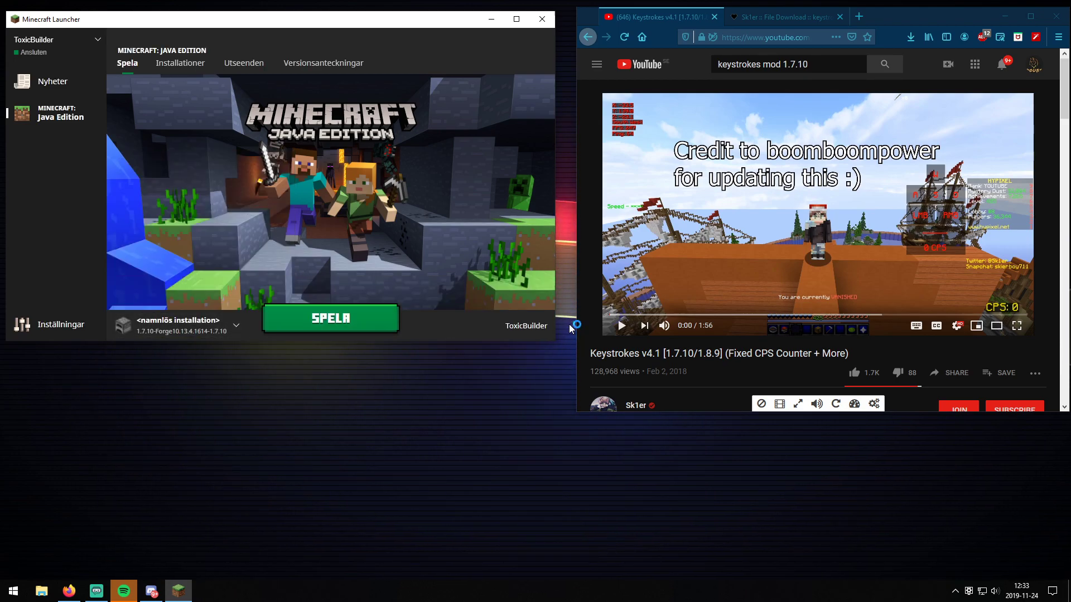
- Close Firefox and move the launcher and loading windows aside while Minecraft loads
left_click(715, 17)
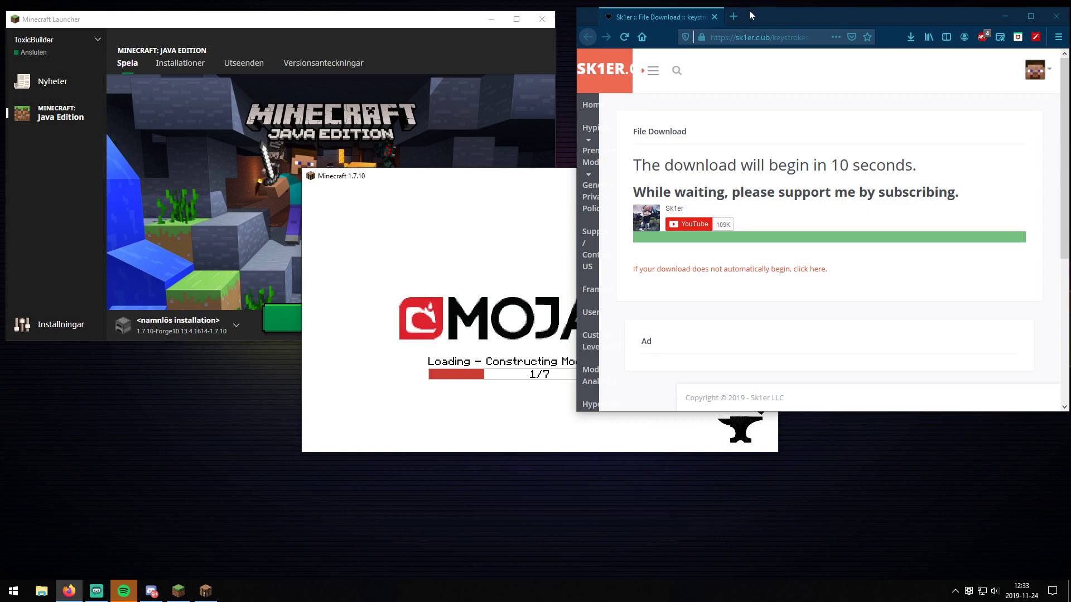
left_click(714, 18)
left_click_drag(410, 19, 920, 14)
left_click_drag(469, 176, 400, 200)
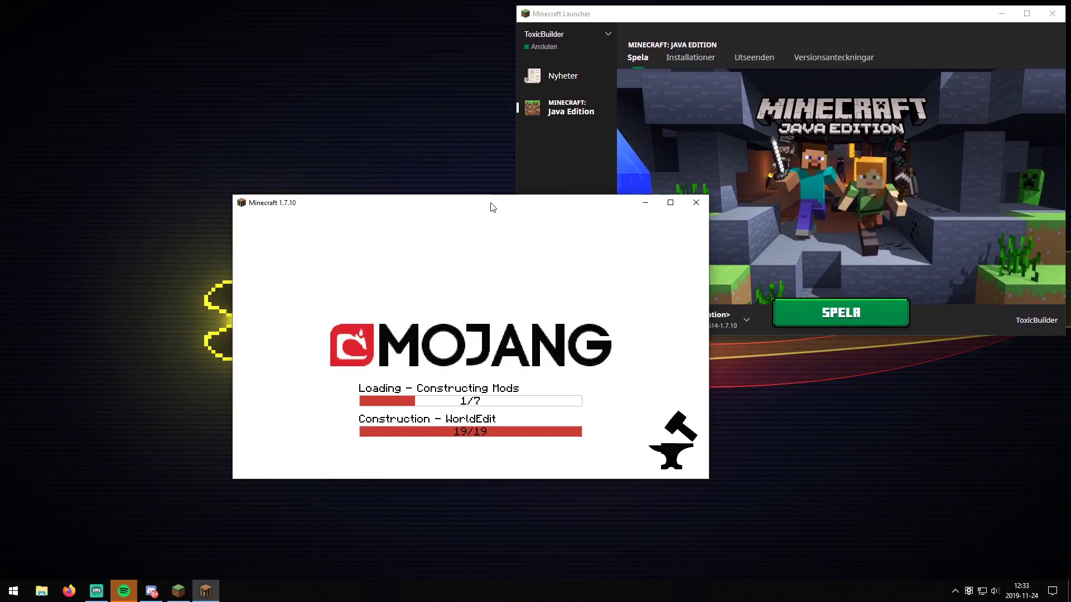
left_click_drag(490, 208, 406, 226)
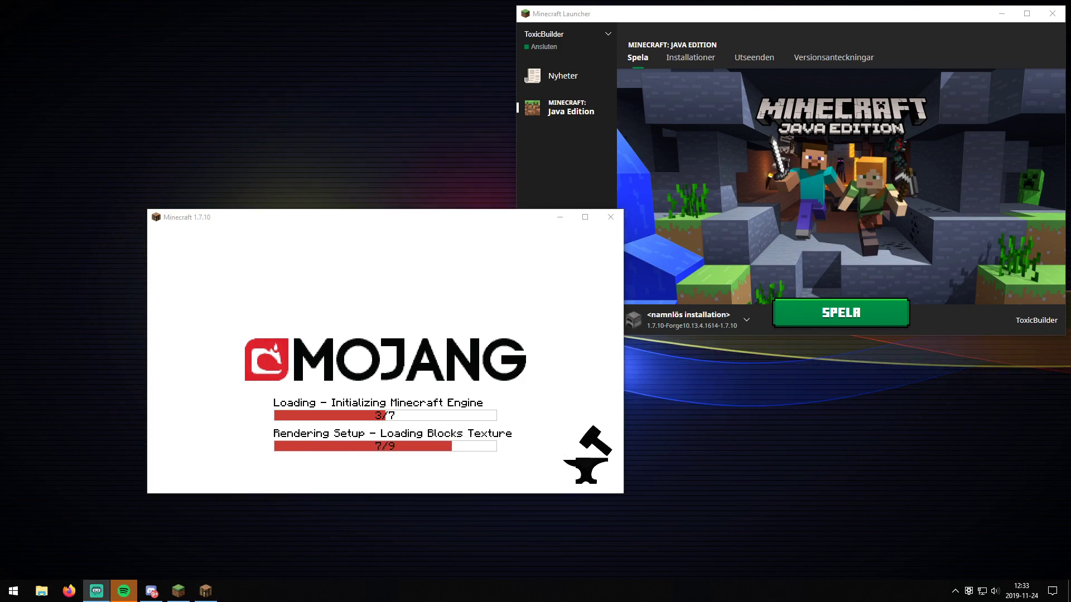
left_click_drag(360, 225, 241, 281)
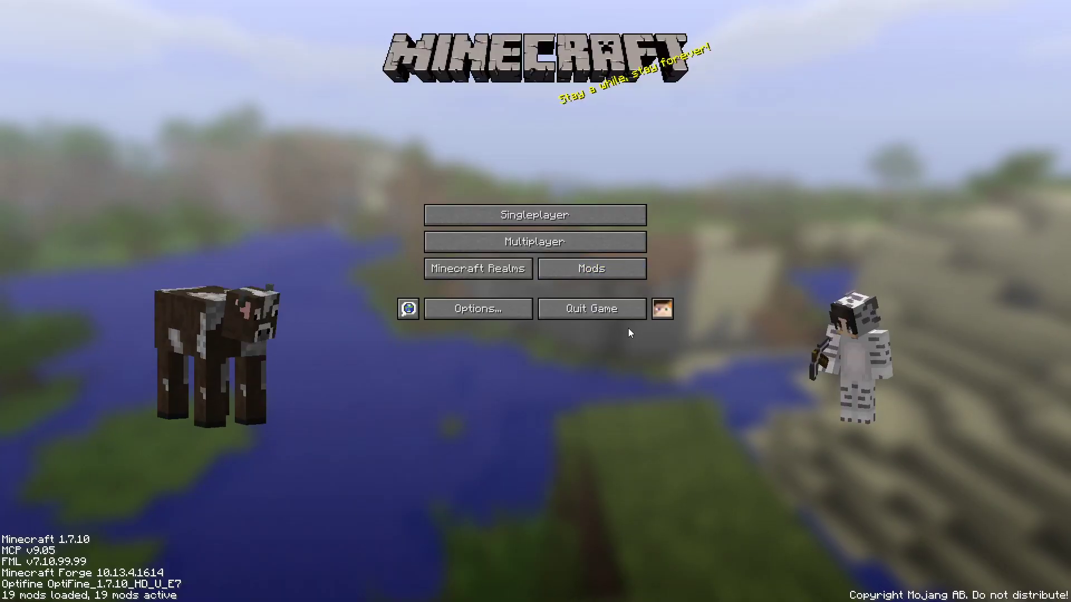
- Scroll the Mods list down to WorldEdit and return to the title screen
left_click(591, 269)
left_click_drag(162, 75, 160, 275)
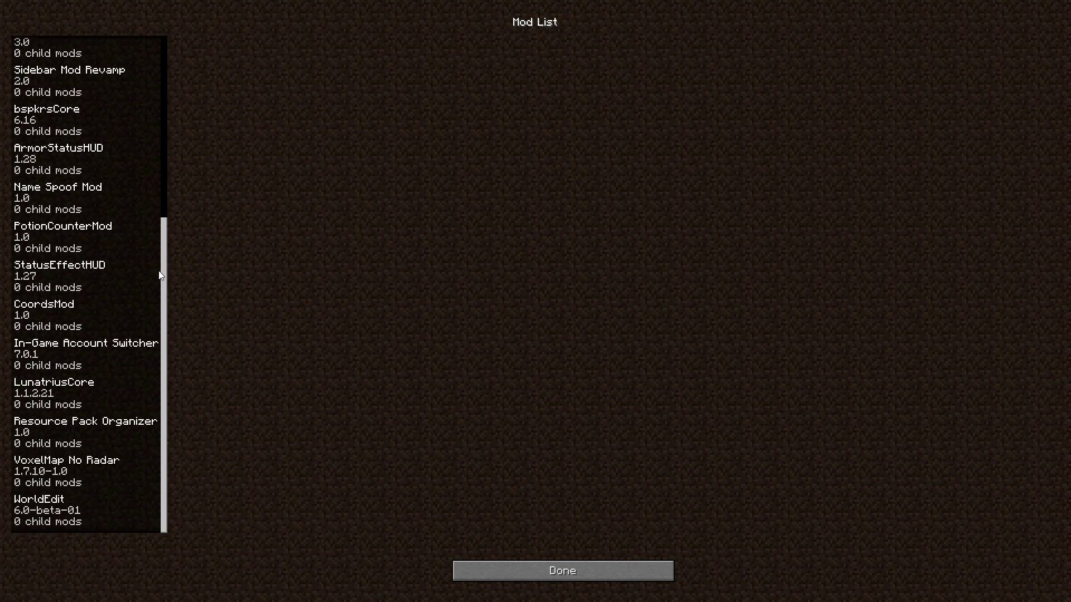
left_click(506, 572)
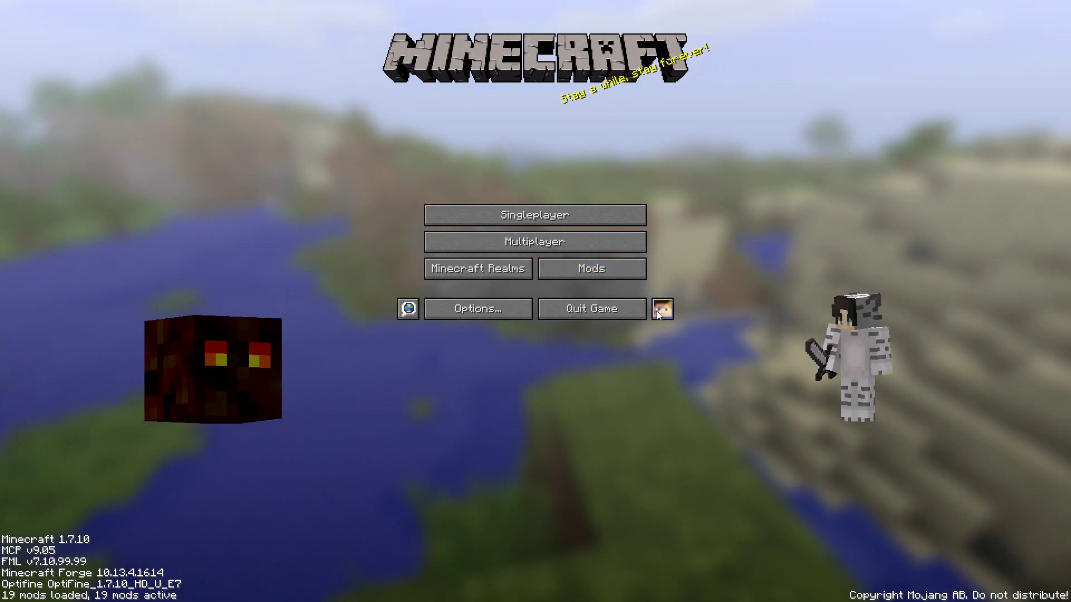
- Check the mod list once more, then select New World in Singleplayer
left_click(616, 275)
left_click_drag(165, 142, 493, 508)
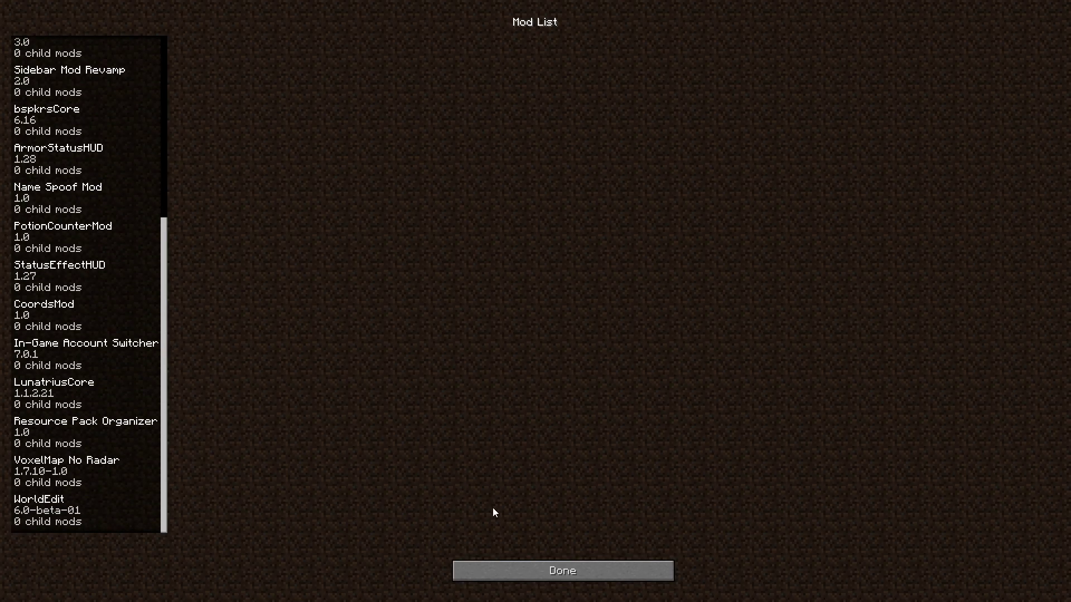
left_click(519, 570)
left_click(521, 241)
left_click(466, 275)
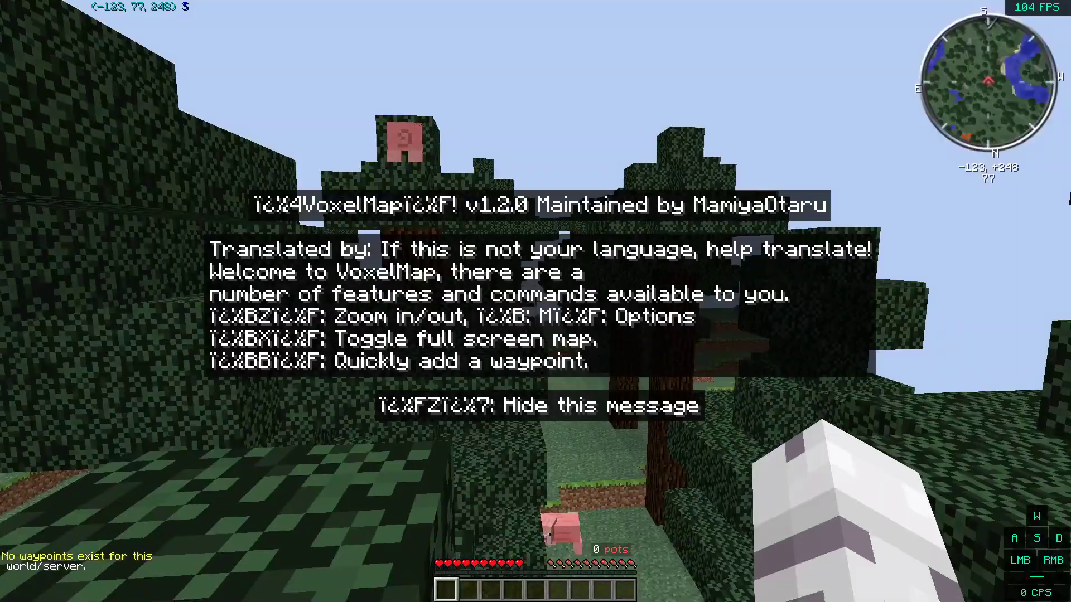
- Check the game Options and the VoxelMap minimap settings, then resume play
key("Escape")
left_click(477, 253)
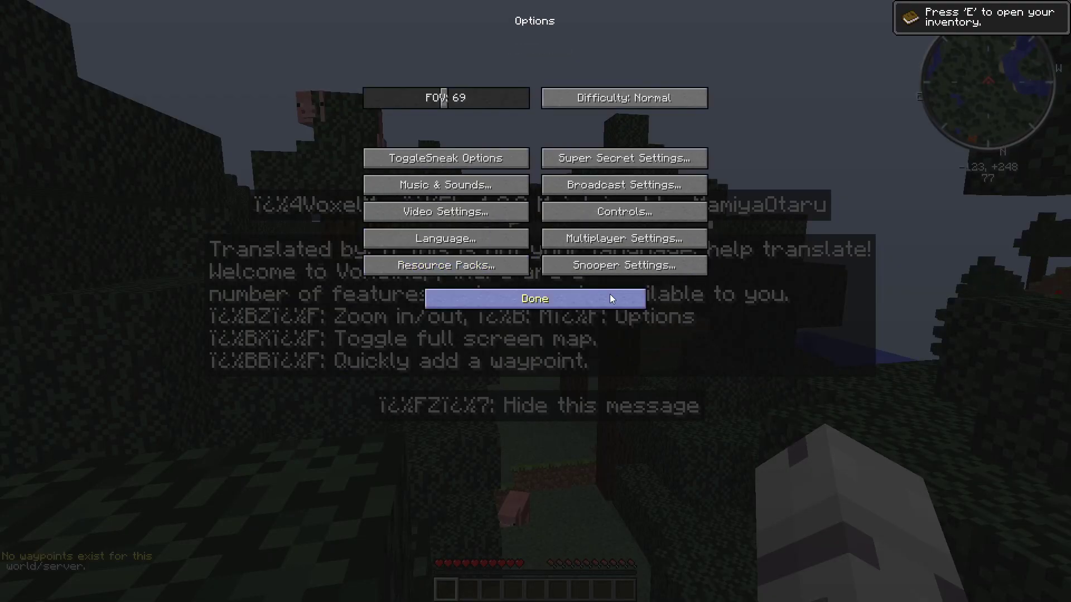
left_click(623, 299)
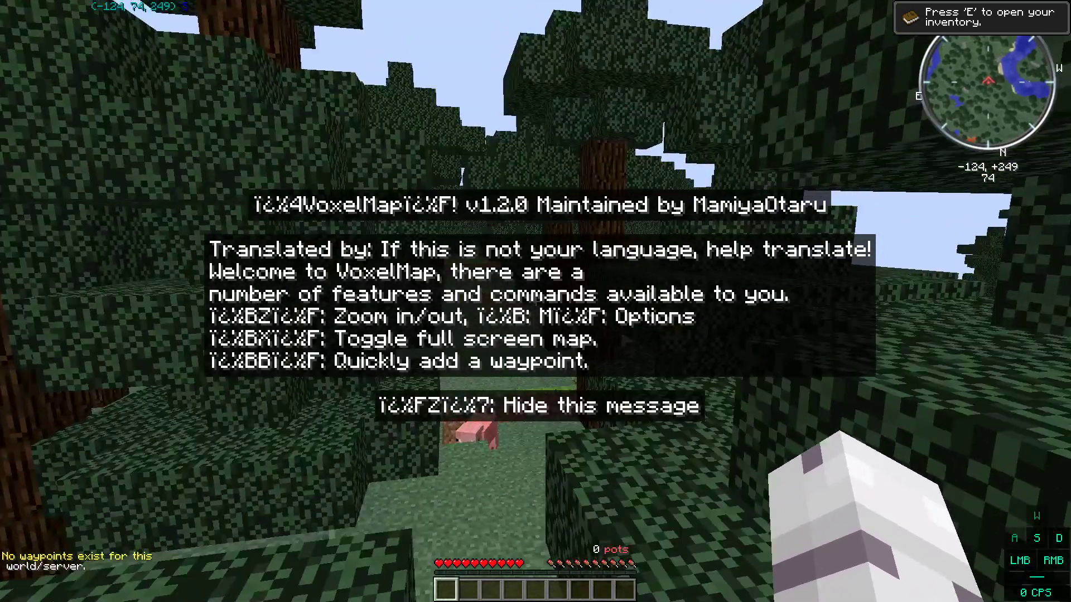
key("m")
left_click(533, 307)
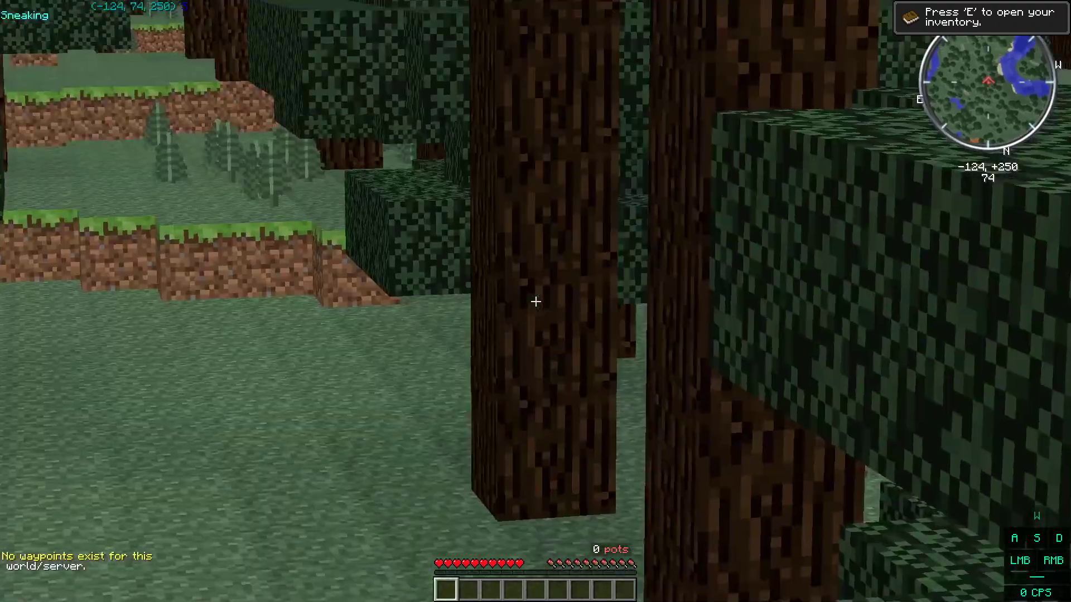
- Sprint through the taiga forest, swing to test the click counter, and reopen minimap settings
key("w")
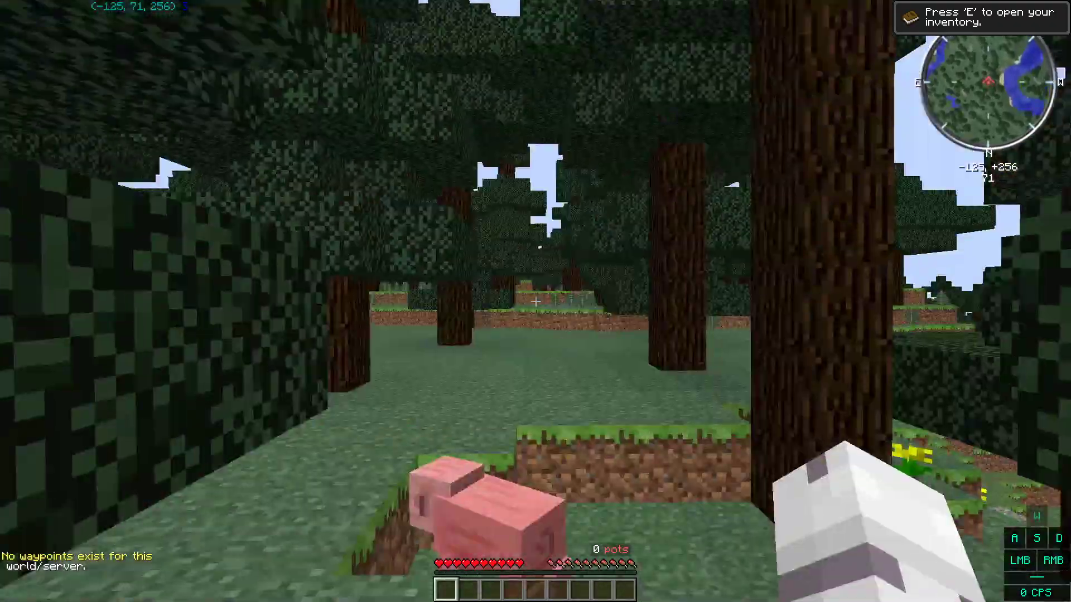
key("w")
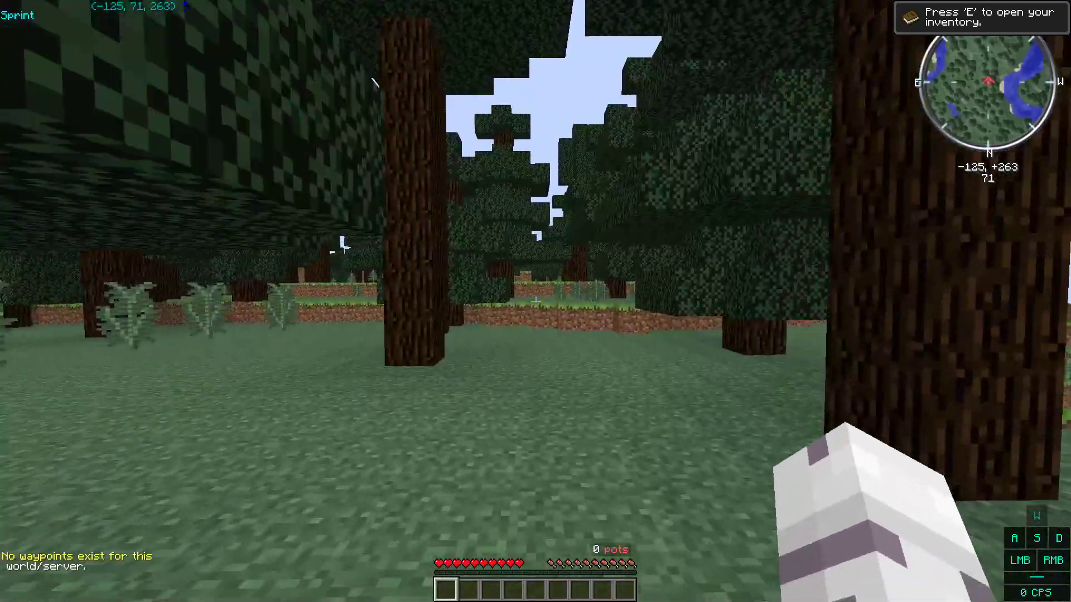
key("w")
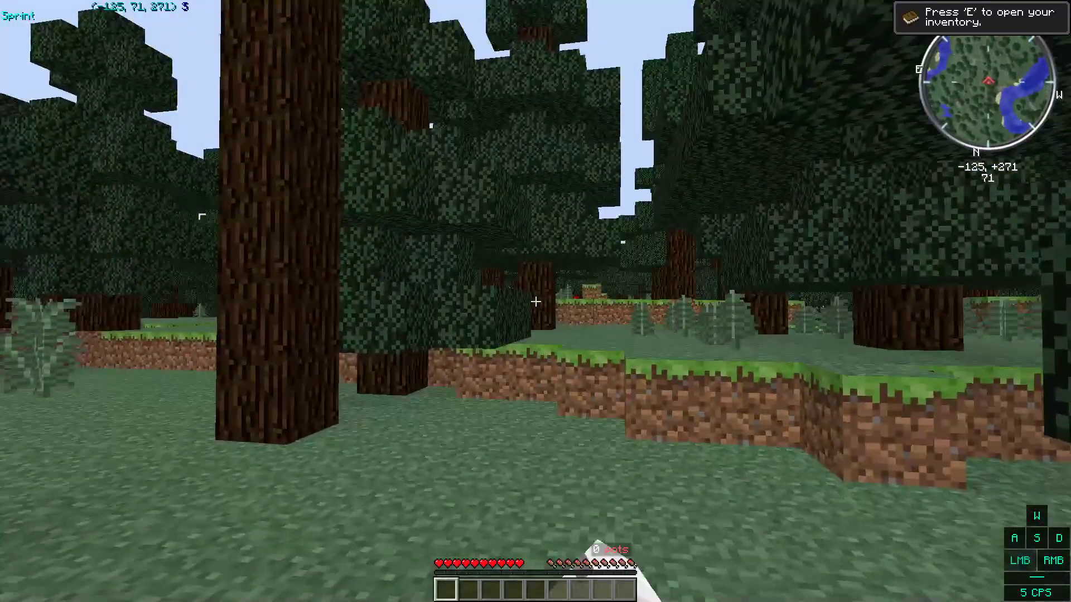
left_click(536, 302)
left_click(536, 301)
key("w")
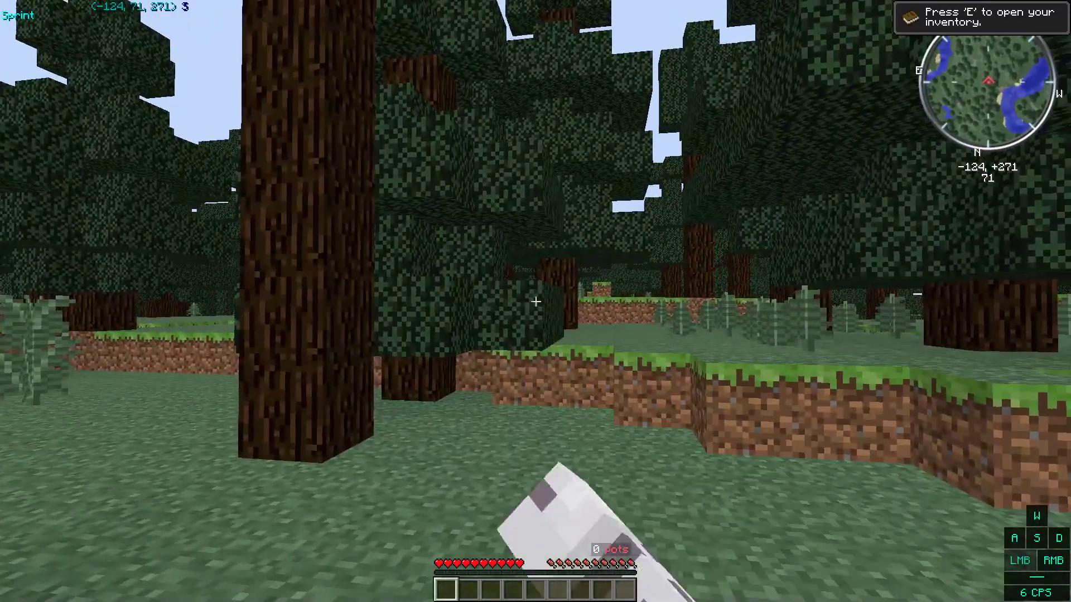
key("m")
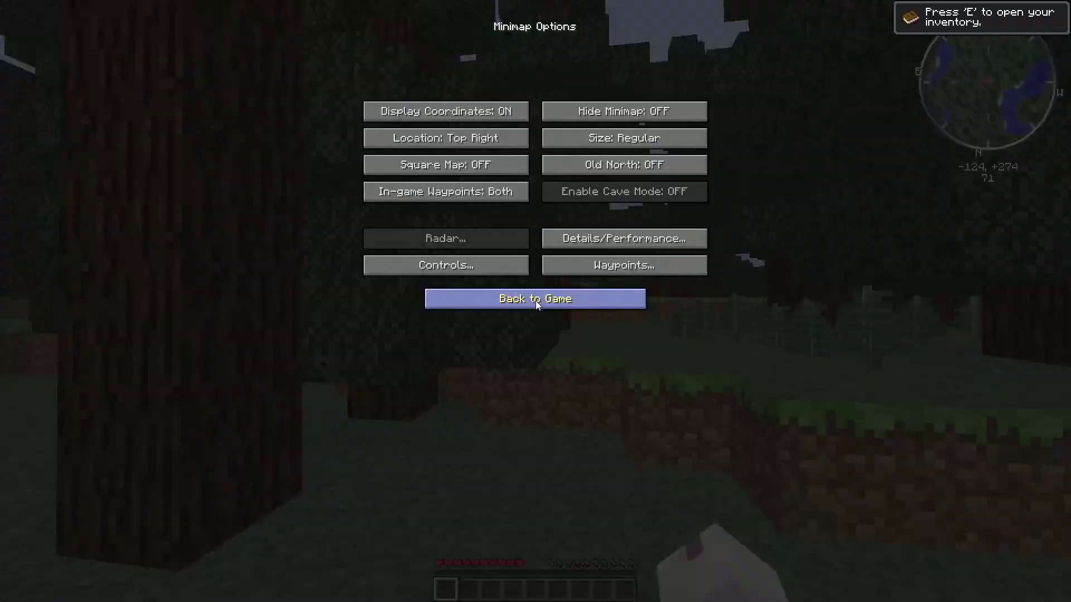
left_click(626, 300)
key("w")
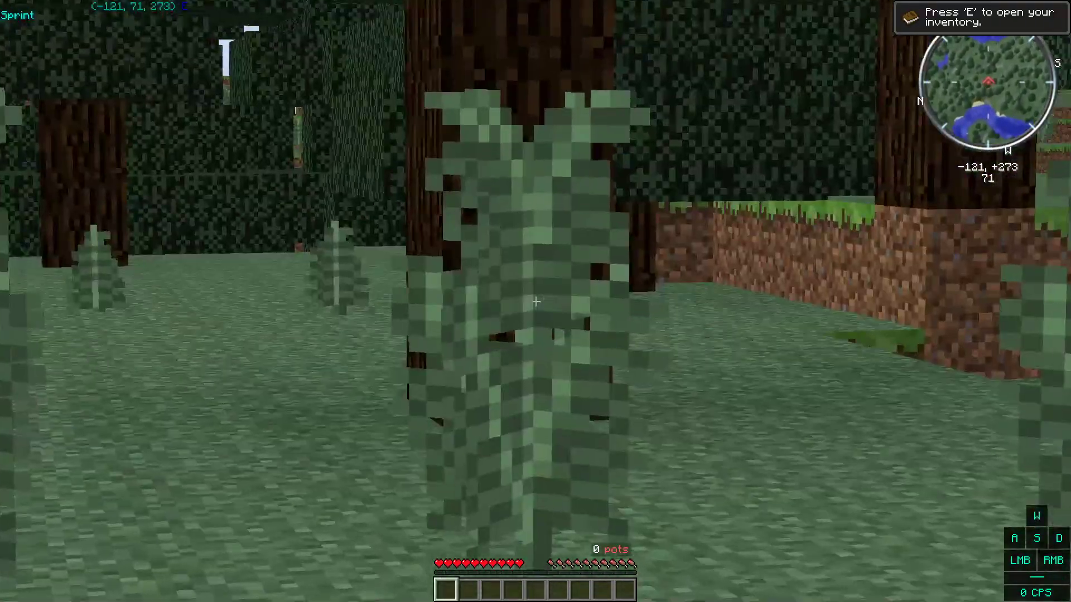
key("Escape")
key("Escape")
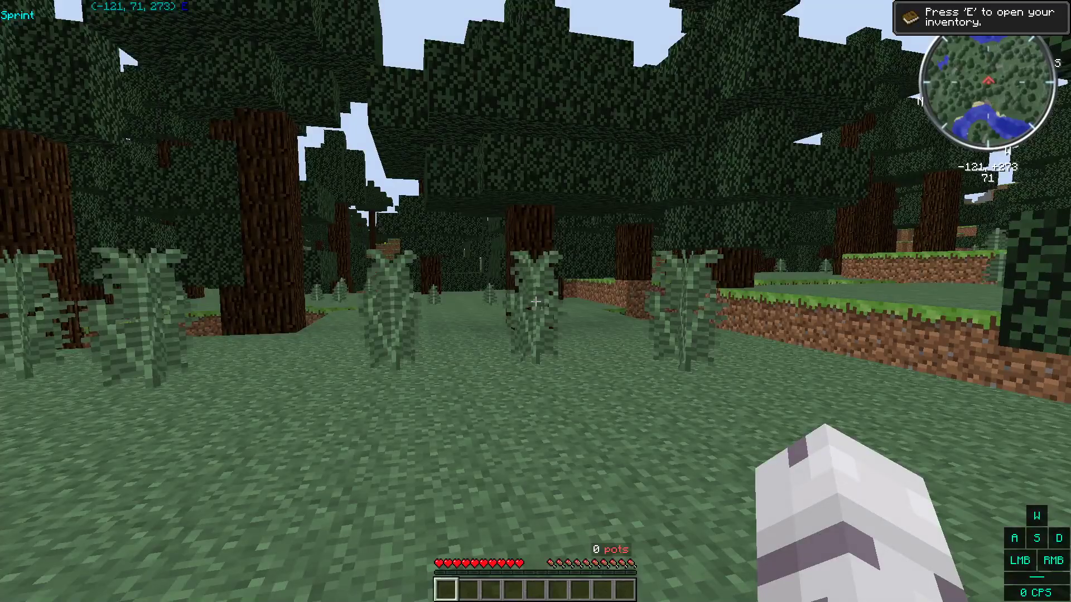
- Run south across the taiga, jump onto the grass ledge, and toggle the F3 debug overlay
key("w")
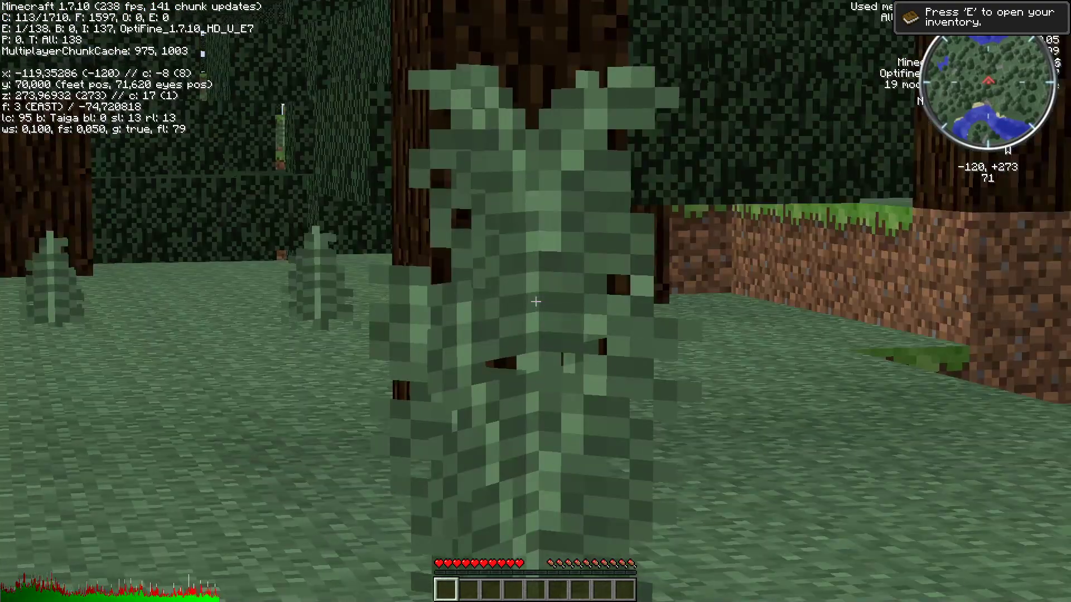
key("d")
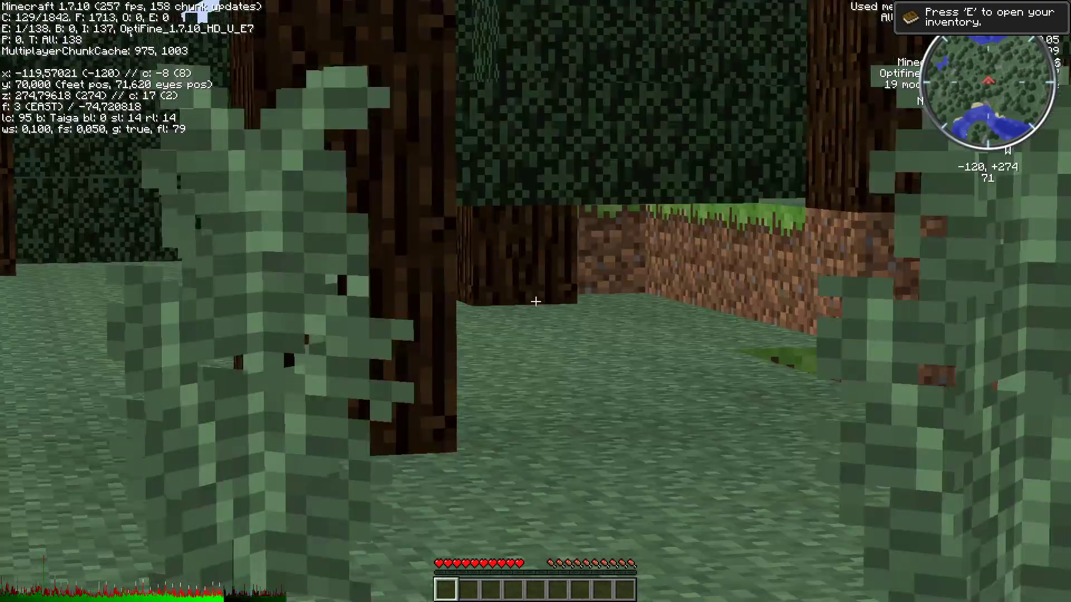
key("w")
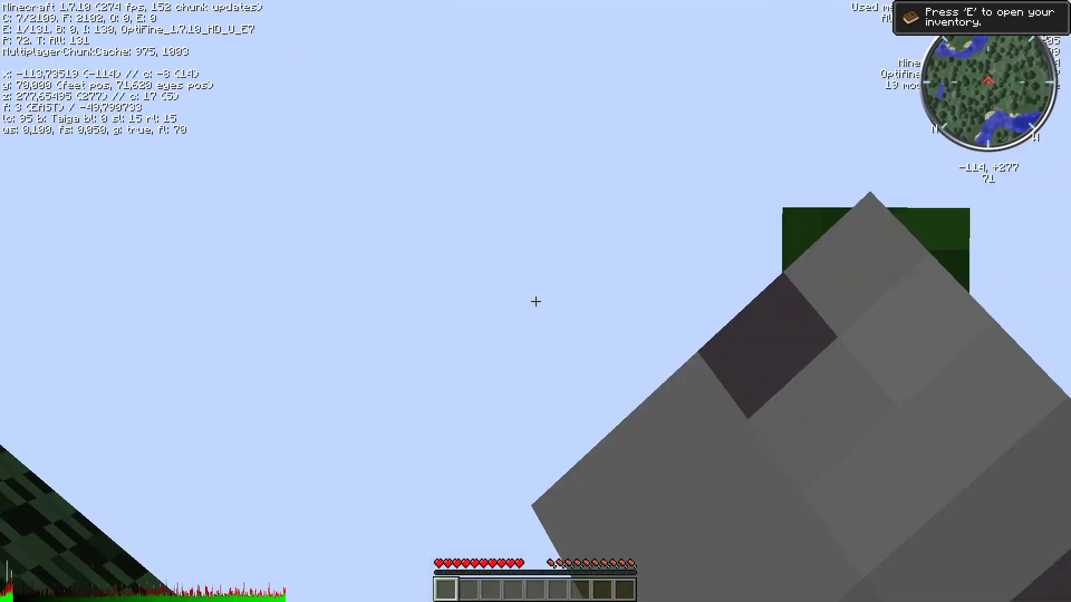
key("w")
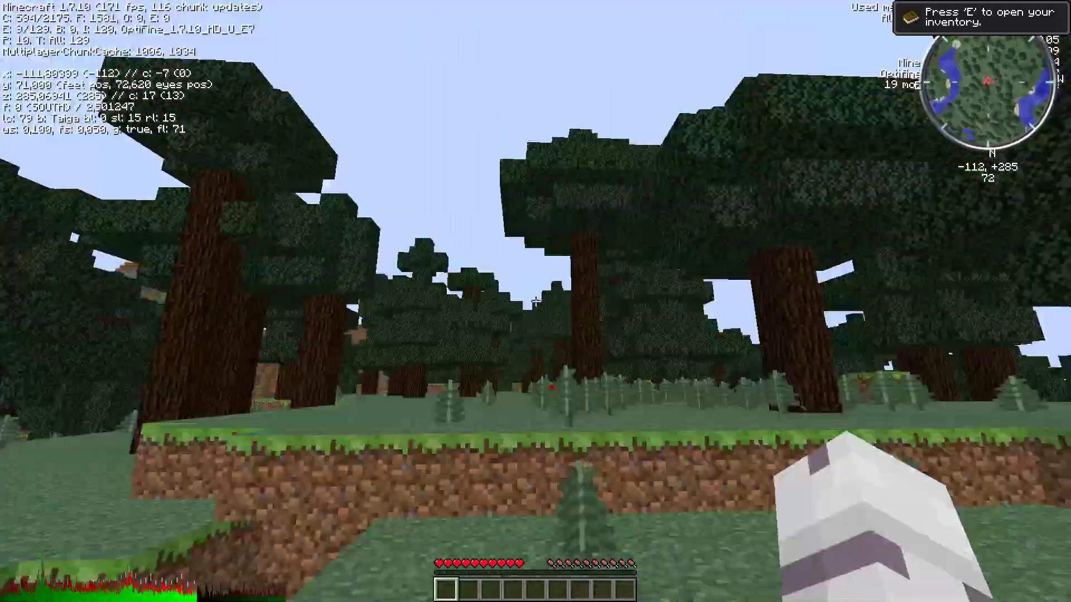
key("w")
key("space")
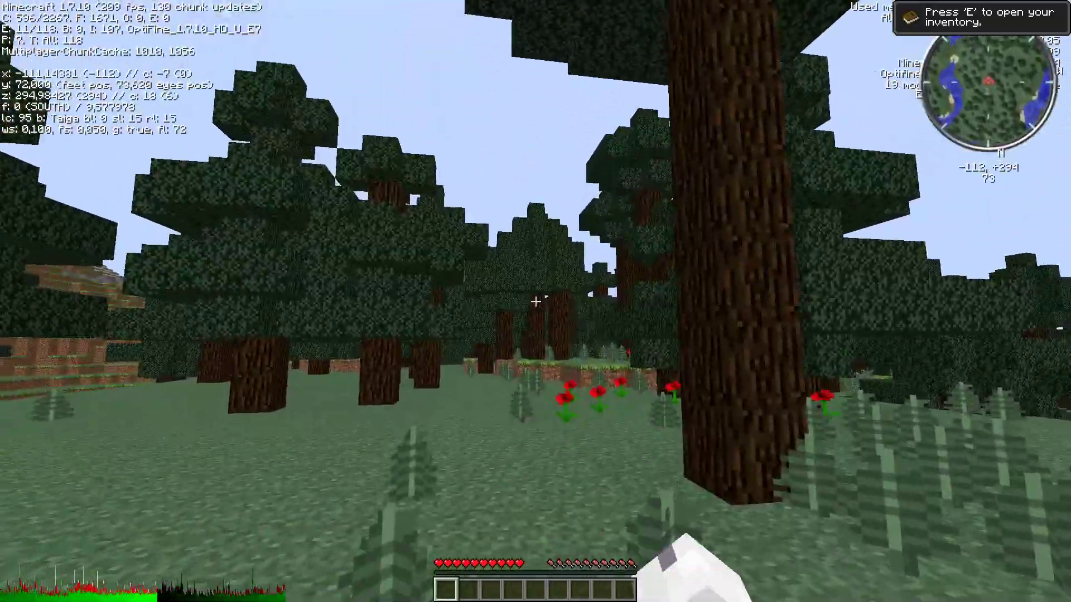
key("w")
key("F3")
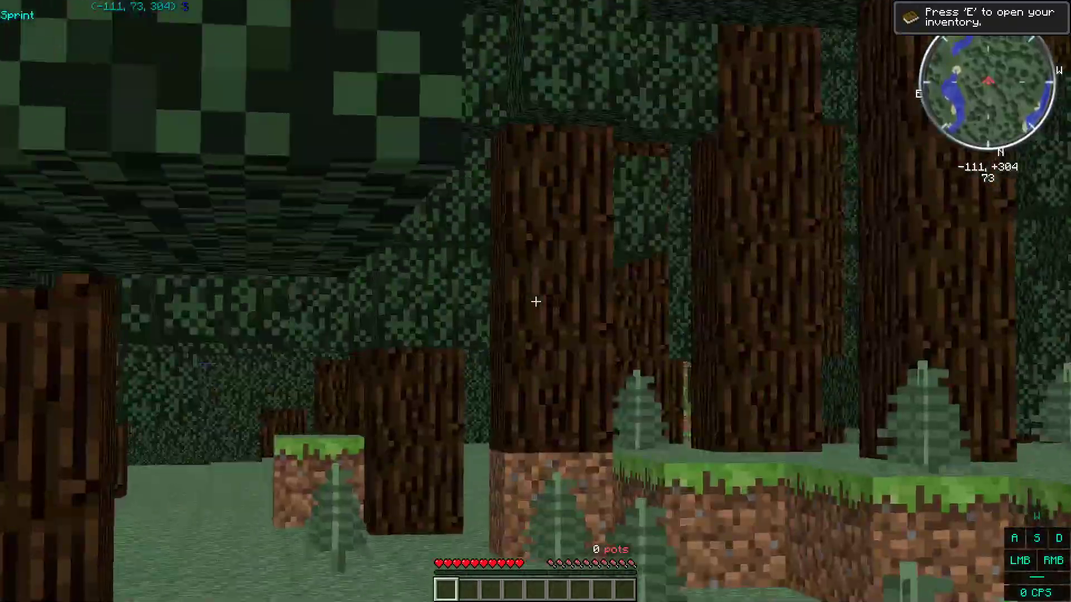
- Pause the game and choose Save and Quit to Title
key("w")
key("Escape")
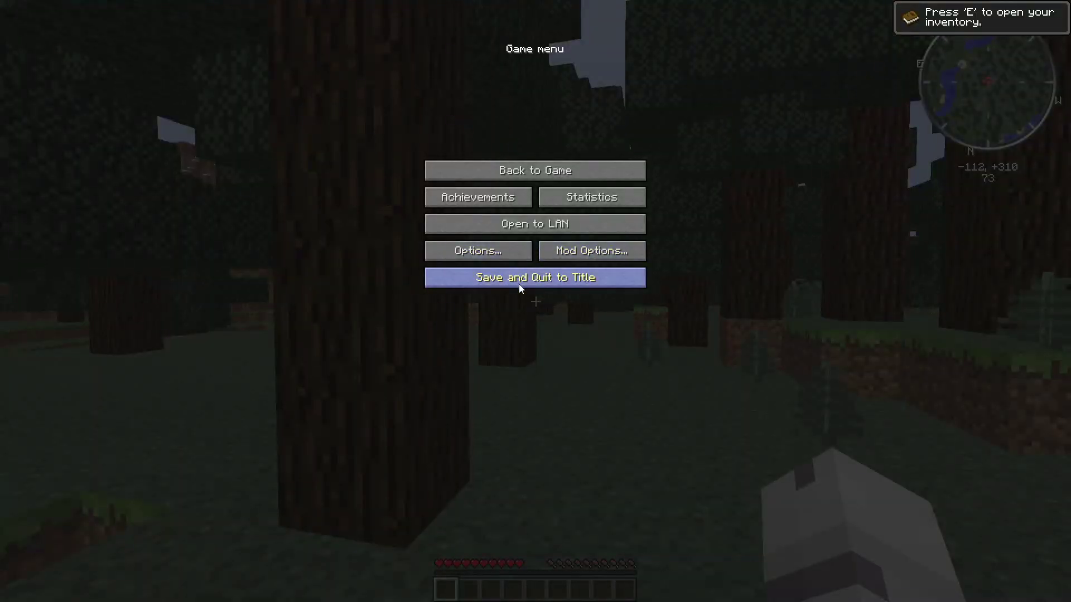
left_click(607, 277)
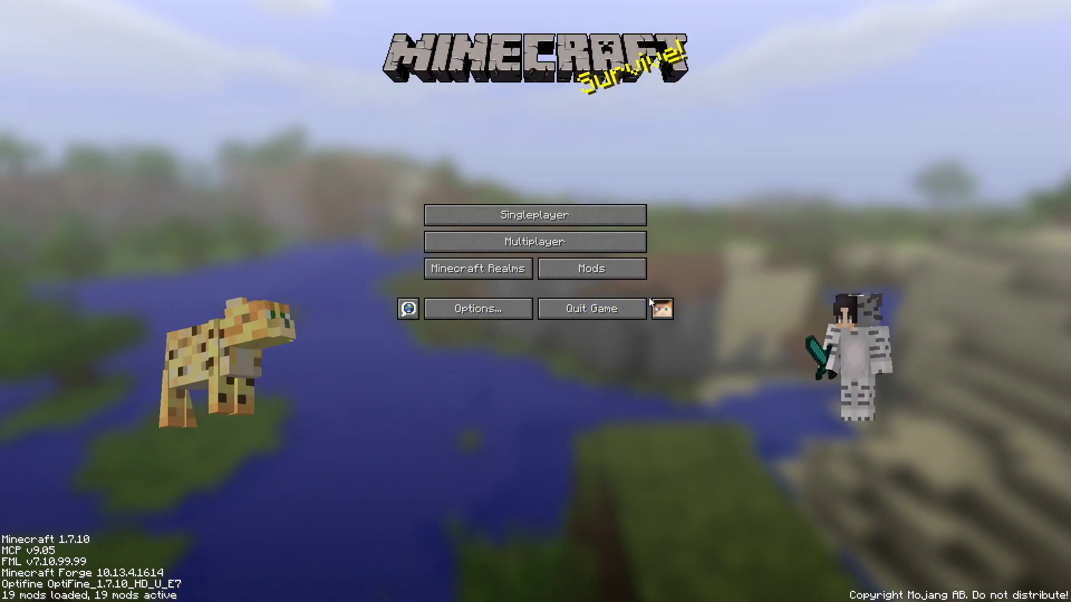
- Scroll through the 19 installed mods and close the list with Done
left_click(583, 267)
left_click_drag(163, 113, 186, 296)
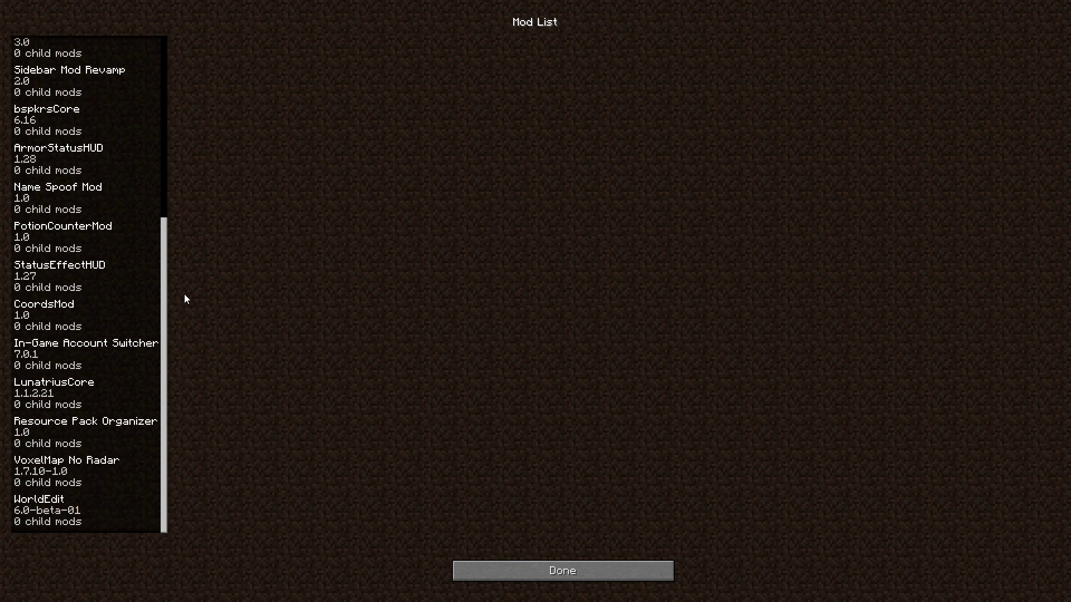
left_click_drag(164, 281, 145, 298)
left_click(497, 567)
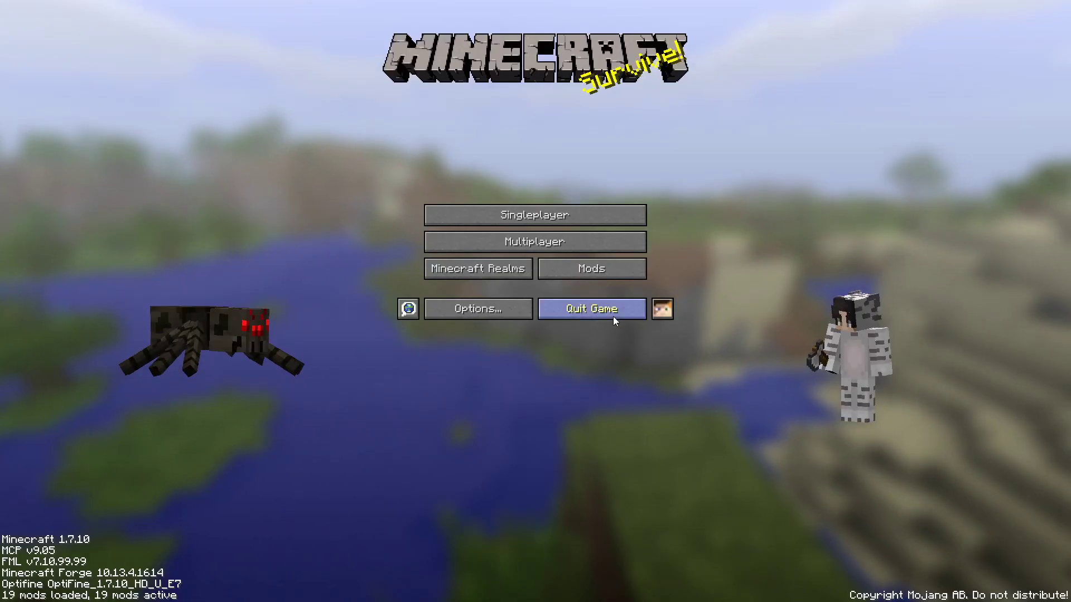